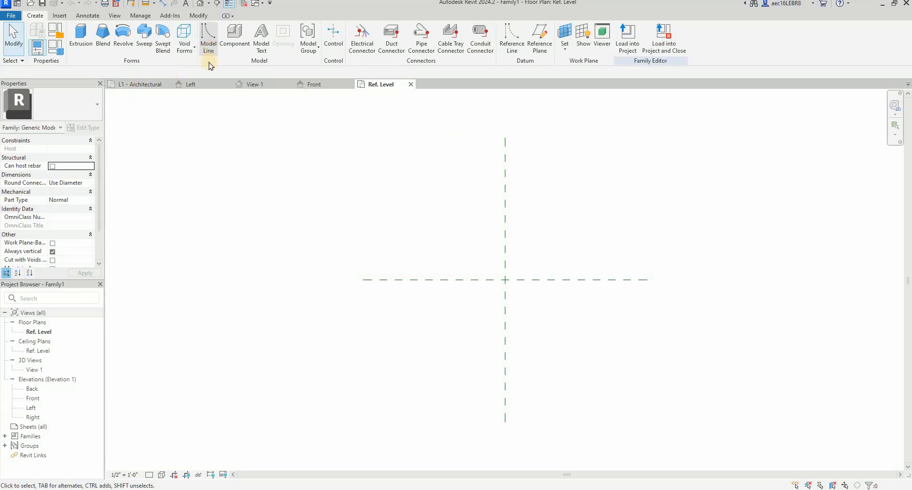
Draw a closed rectangle of model lines about 1'-4" tall above the horizontal reference plane and delete it
click(210, 40)
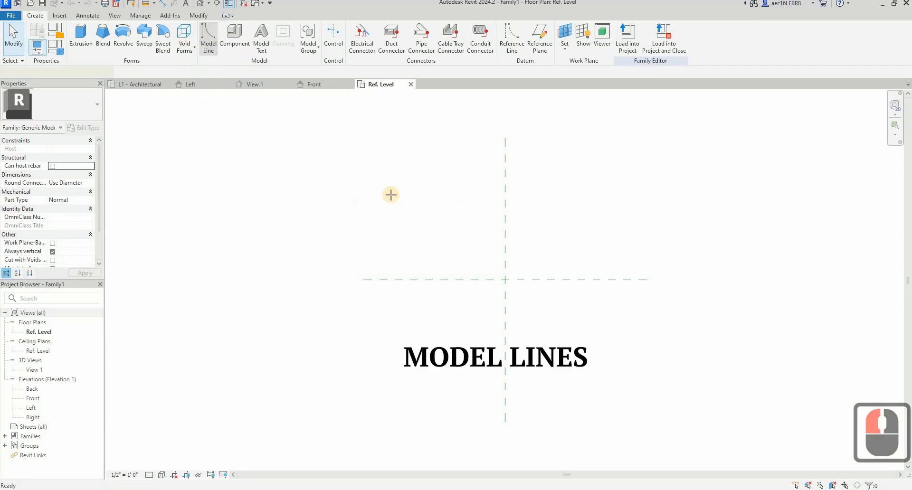
click(474, 217)
click(470, 255)
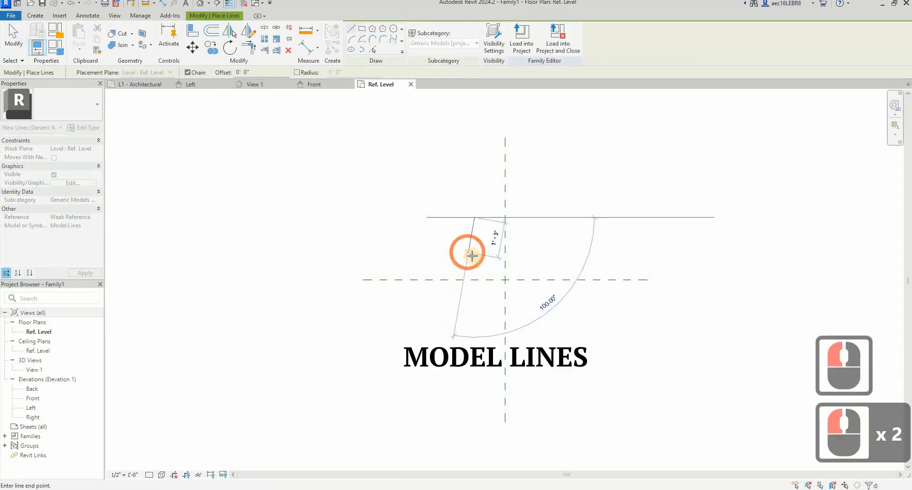
click(427, 255)
click(424, 216)
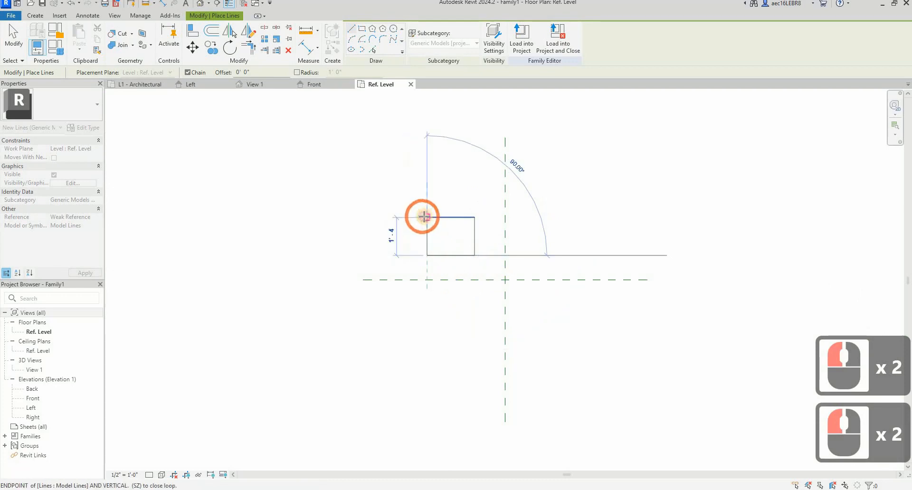
click(425, 216)
key(Escape)
key(Escape)
drag(392, 200, 483, 268)
key(Delete)
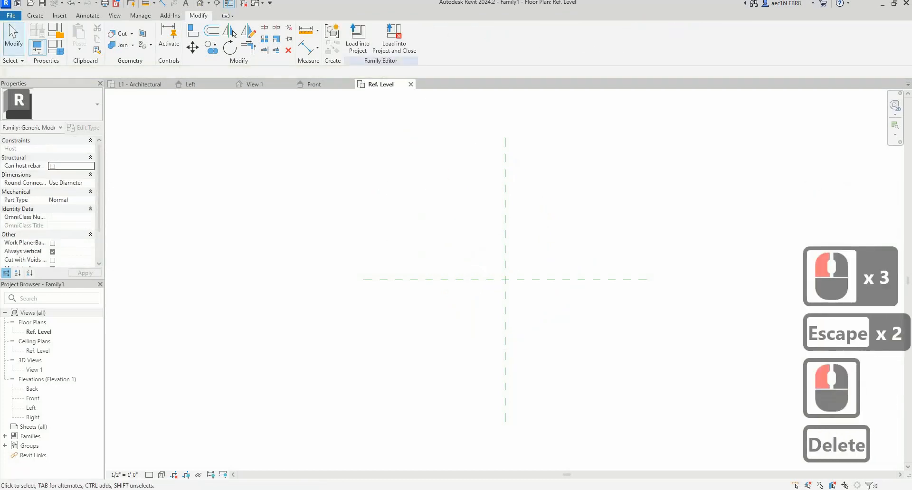
Browse the US library's System Families folder for a component family to load, and close the folder without loading one
click(45, 16)
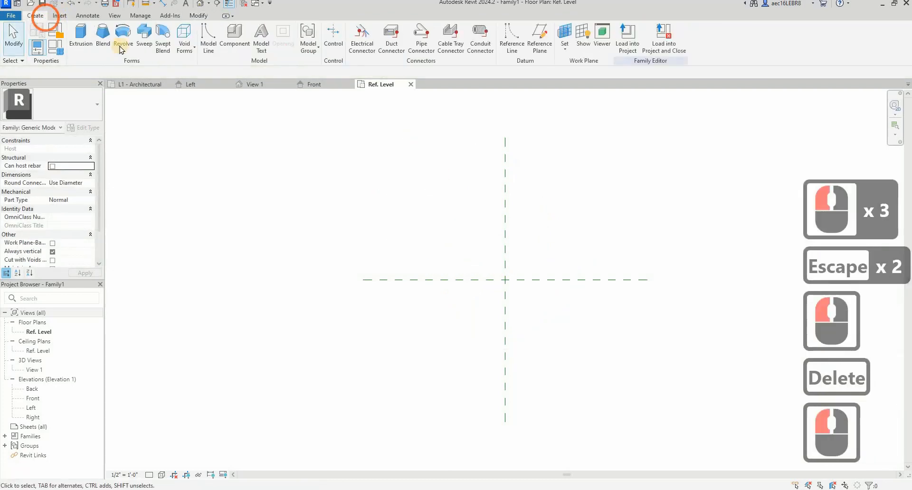
click(241, 40)
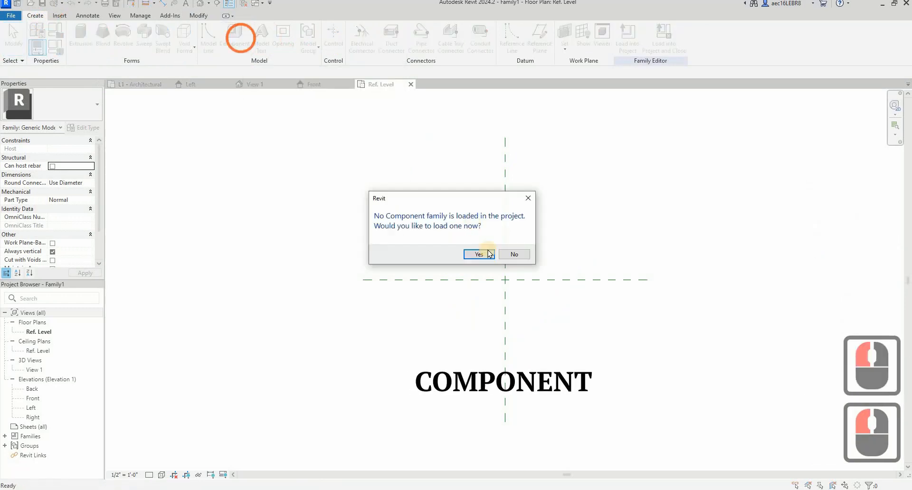
click(477, 254)
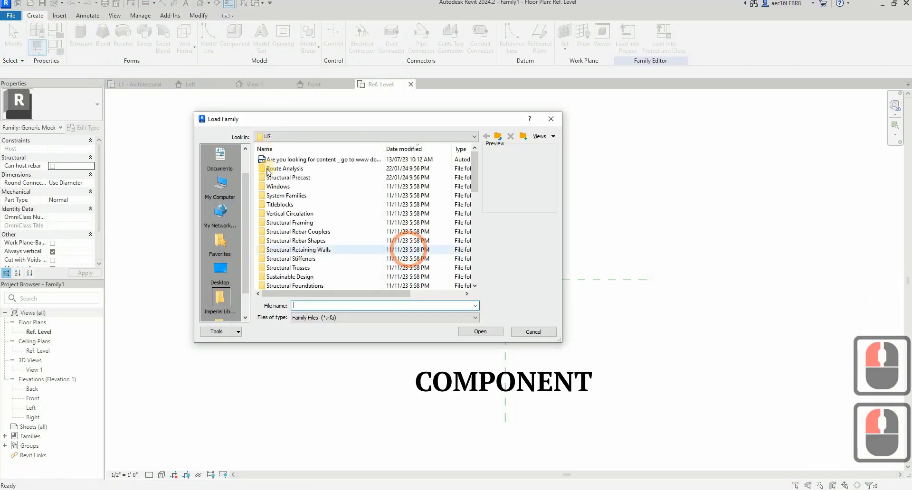
click(288, 195)
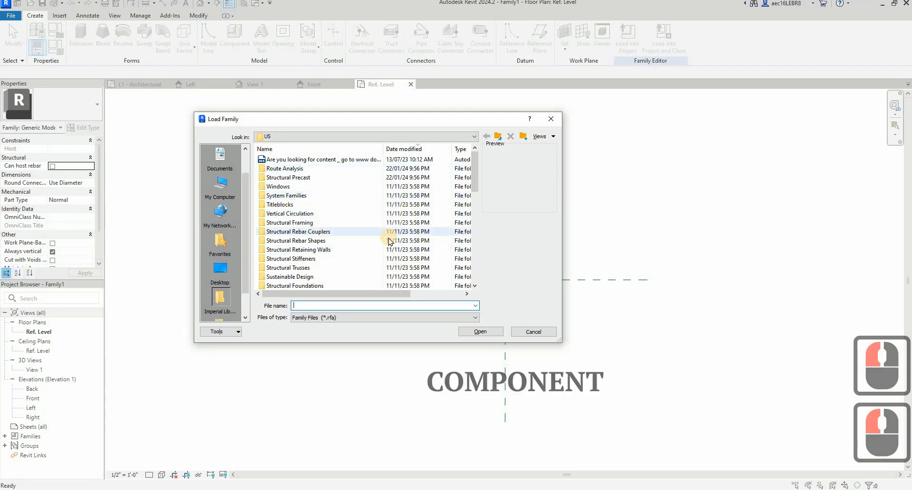
double_click(303, 196)
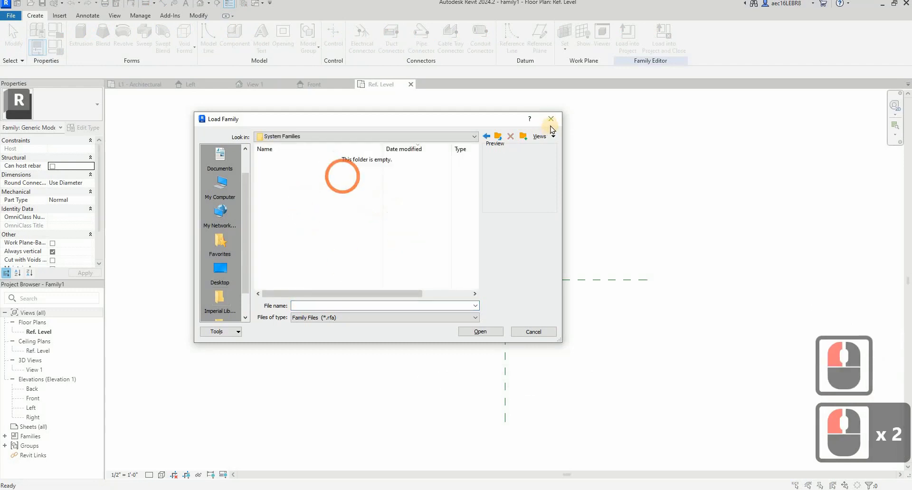
click(551, 119)
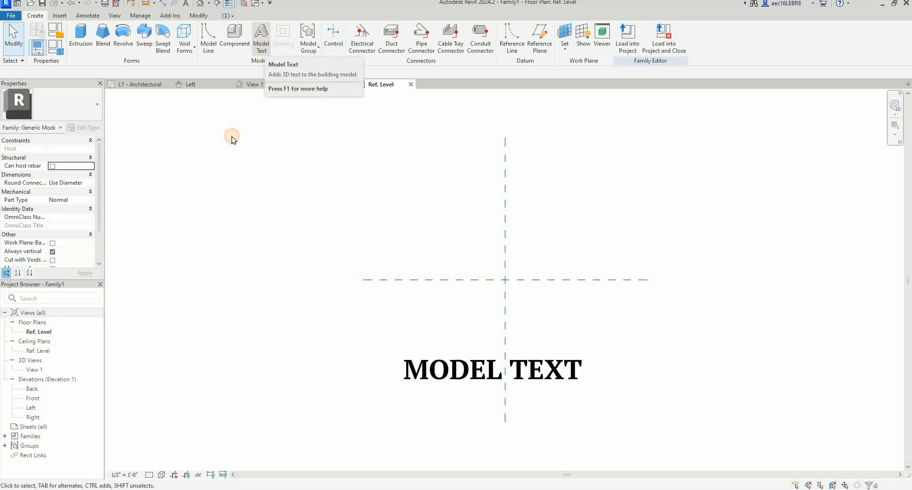
Place model text reading "Trial" just above the intersection of the reference planes in the Ref. Level plan
click(261, 47)
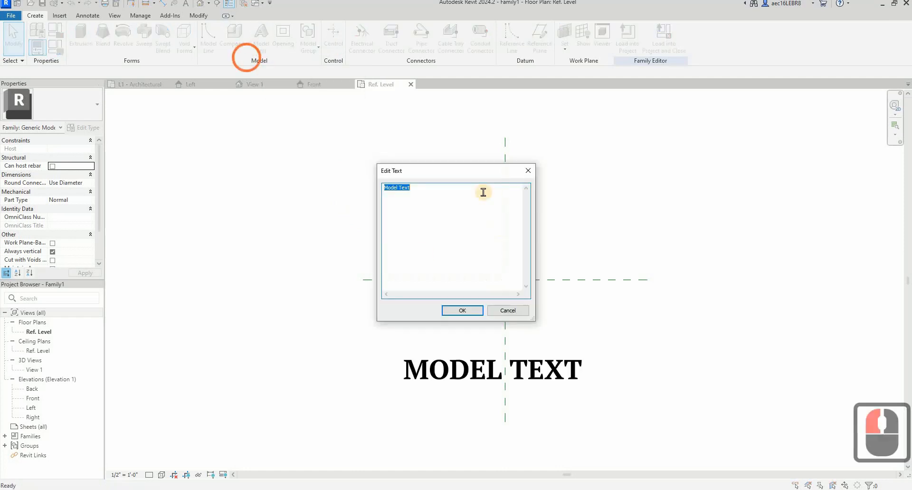
click(323, 194)
text(Tr)
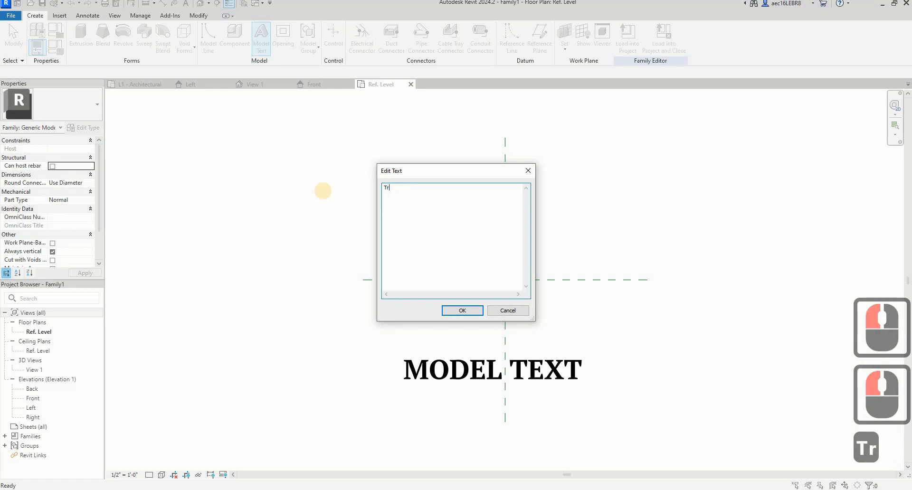
text(u)
key(BackSpace)
text(ial)
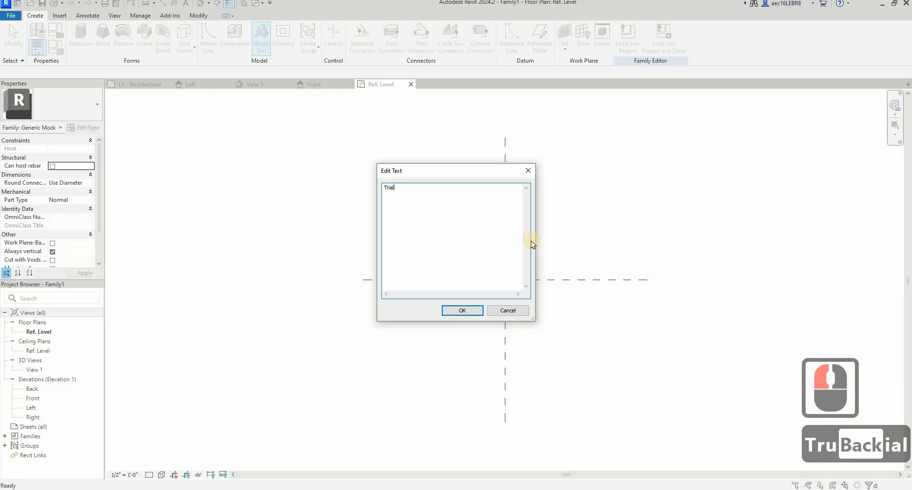
click(463, 311)
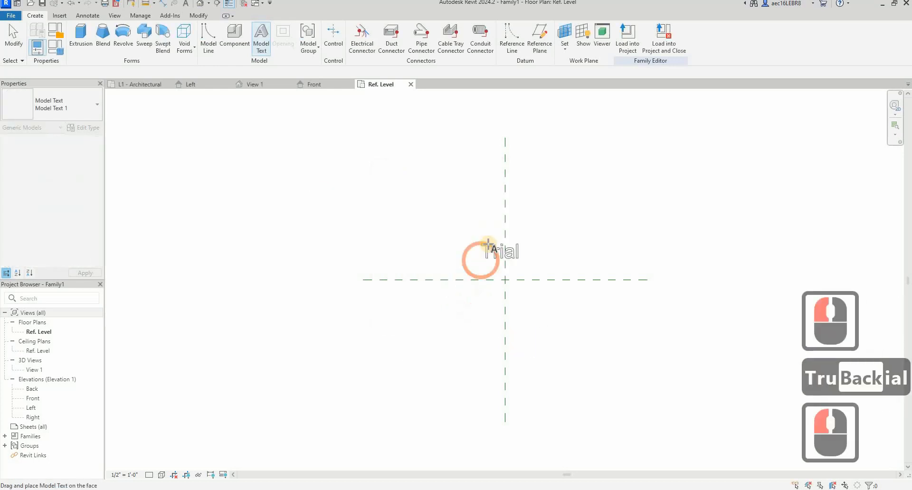
click(498, 281)
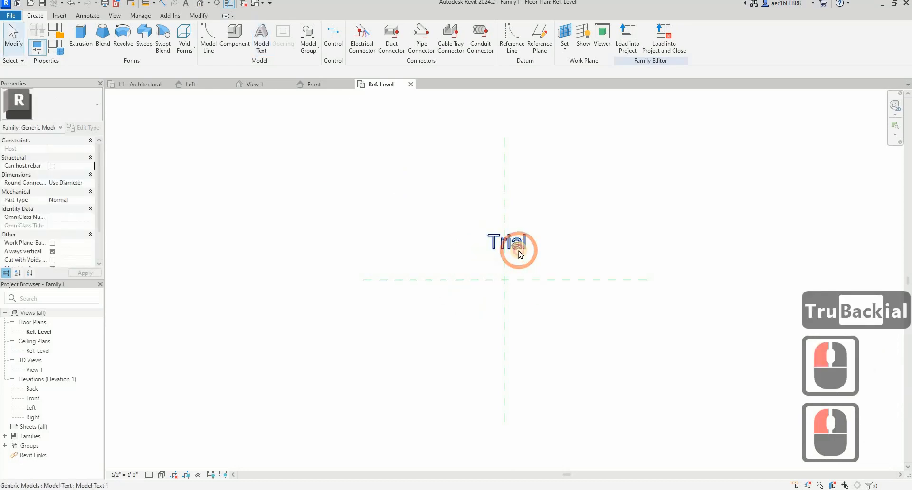
Examine the model text in the default 3D view and return to the Ref. Level floor plan
click(511, 243)
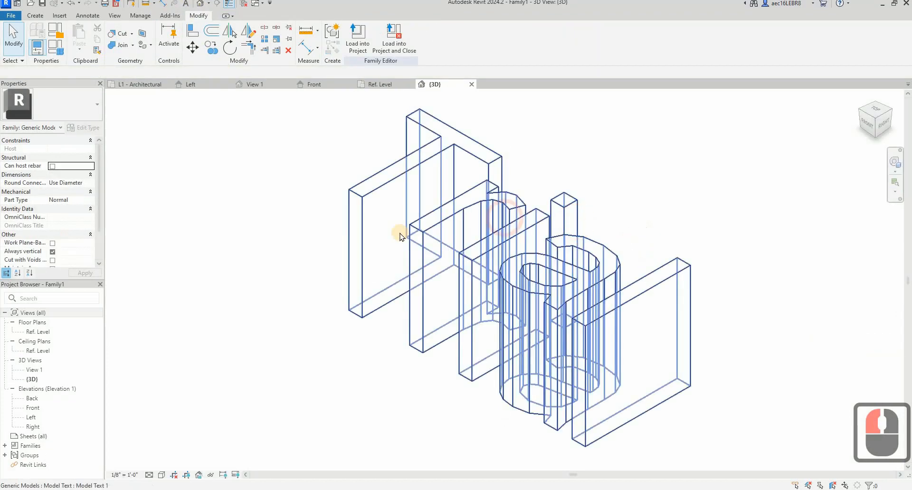
scroll(401, 233, down, 7)
scroll(401, 232, up, 3)
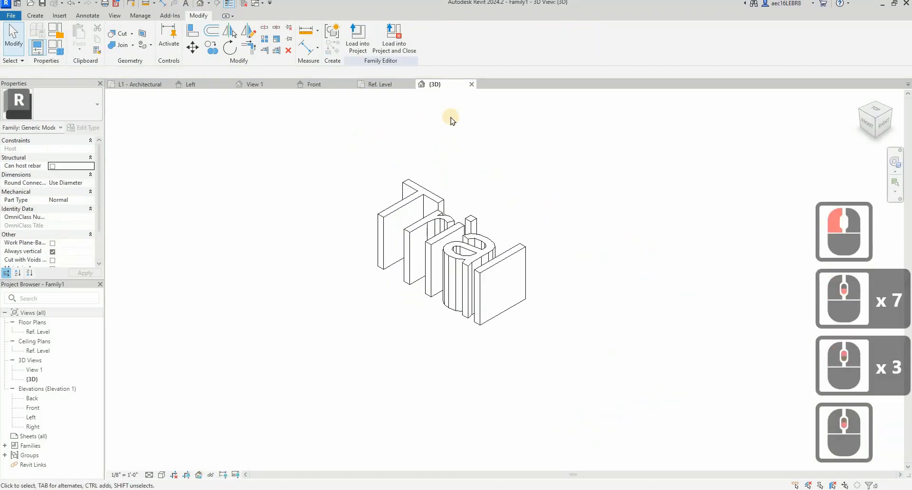
click(473, 85)
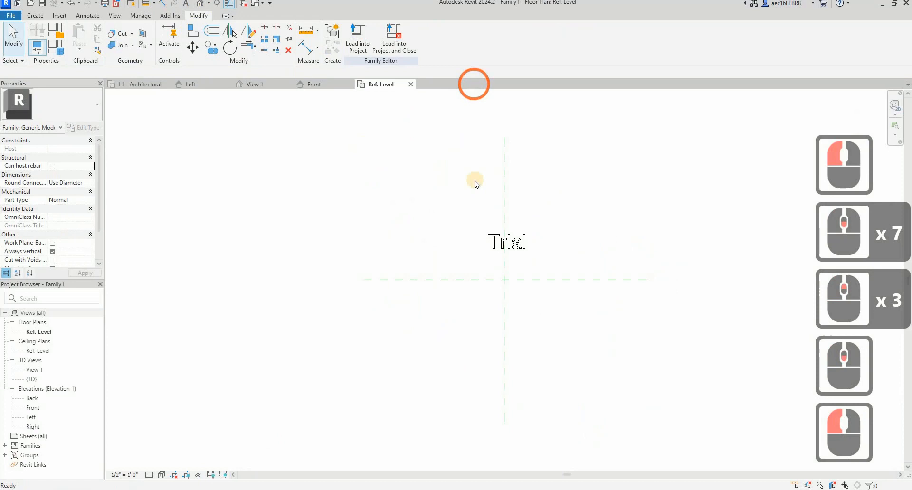
Delete the "Trial" model text from the floor plan
click(526, 239)
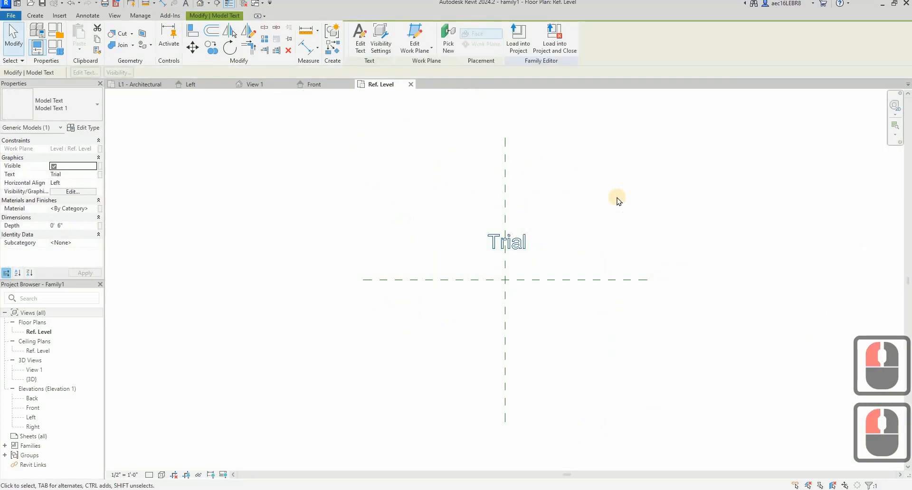
key(Delete)
click(334, 217)
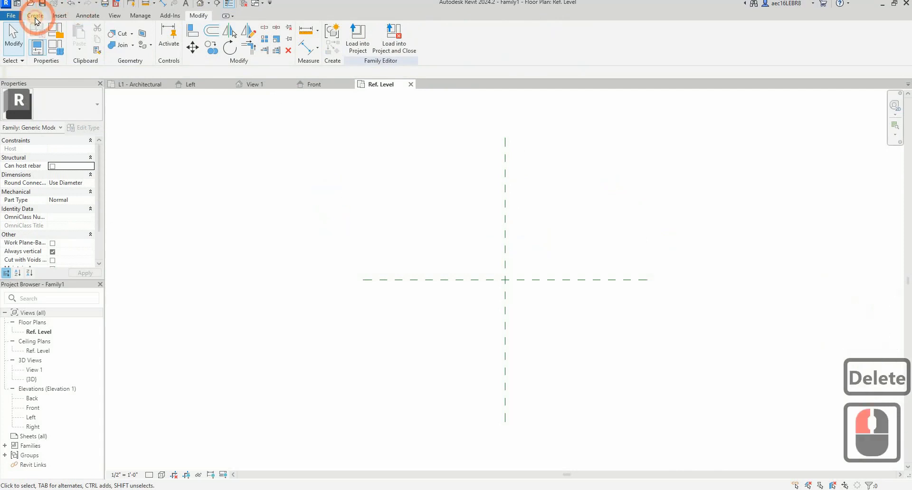
Create a solid extrusion from a rectangle about 3'-6" by 3'-2" drawn around the intersection of the reference planes
click(34, 15)
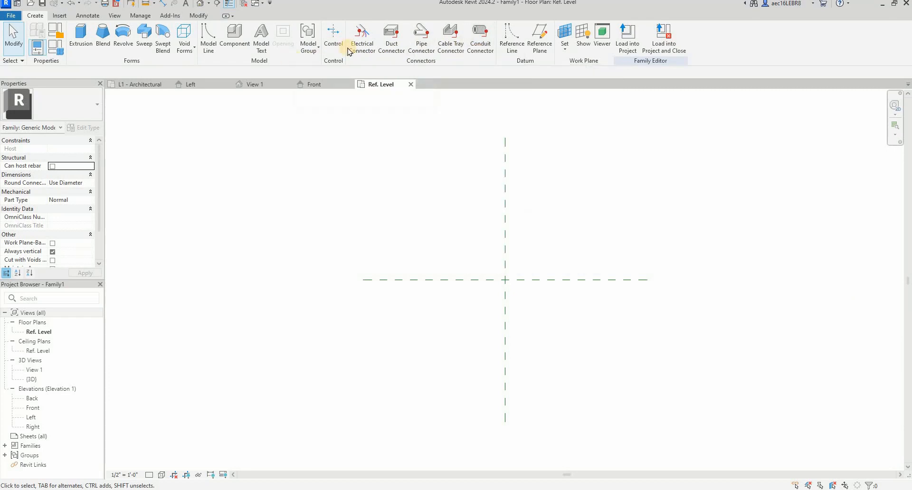
click(81, 41)
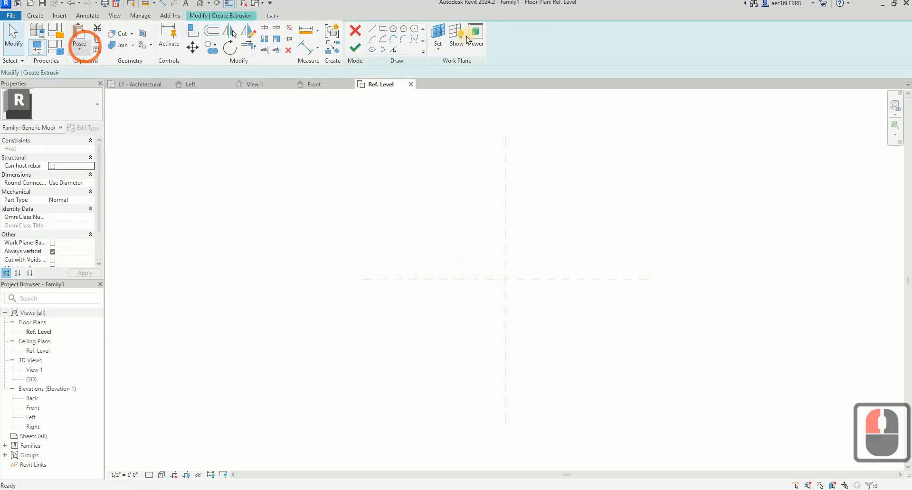
click(462, 229)
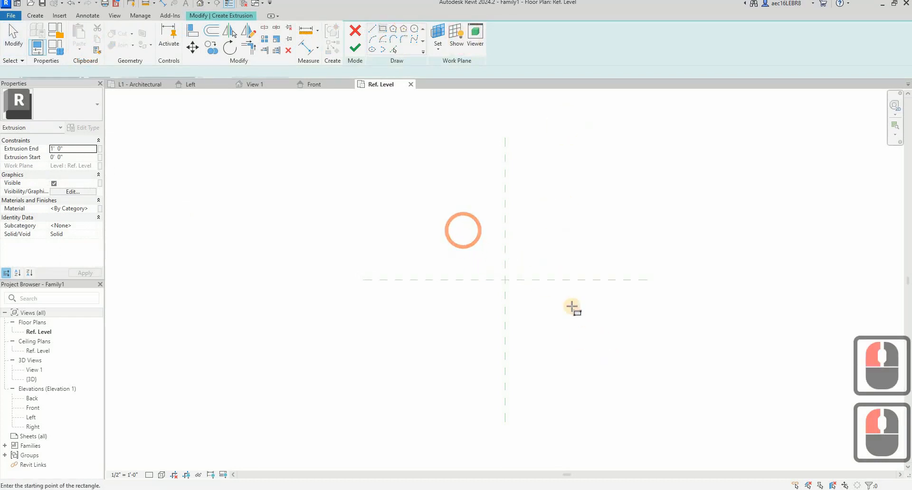
click(564, 318)
click(563, 319)
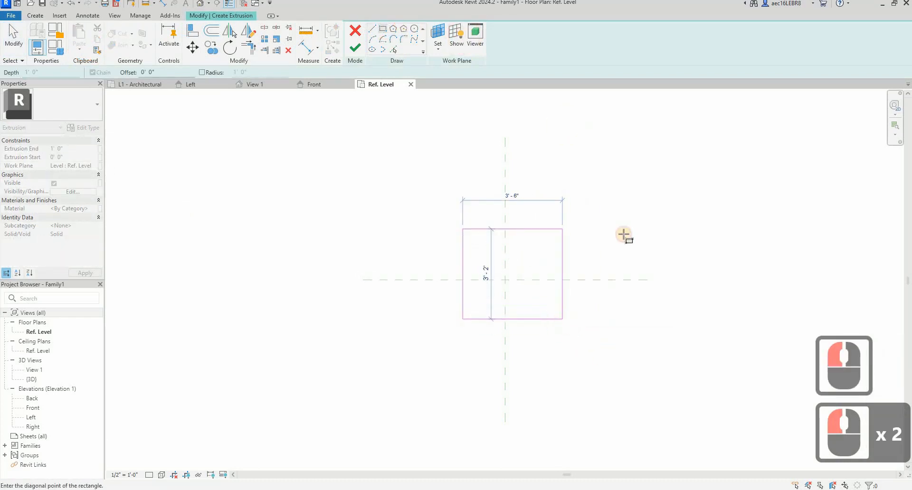
click(354, 47)
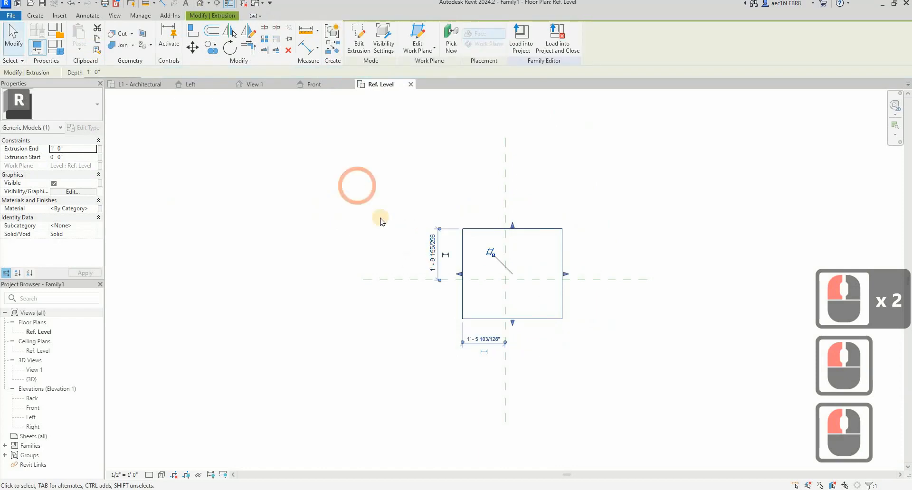
click(398, 256)
Open the default 3D view and examine the extruded box from an angle that shows its front and side faces
click(197, 4)
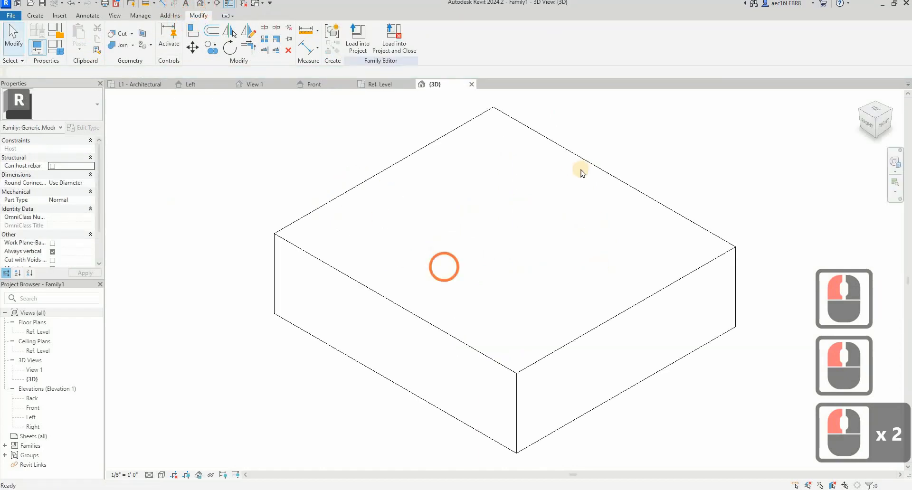
key(Escape)
click(607, 171)
scroll(383, 315, down, 2)
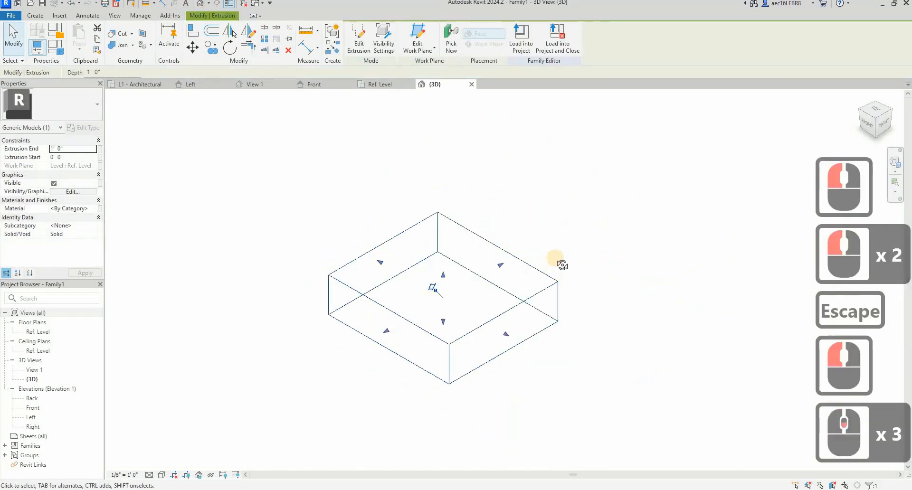
mouse_move(553, 260)
shift+middle_down()
mouse_move(470, 268)
mouse_move(537, 257)
mouse_move(489, 258)
shift+middle_up()
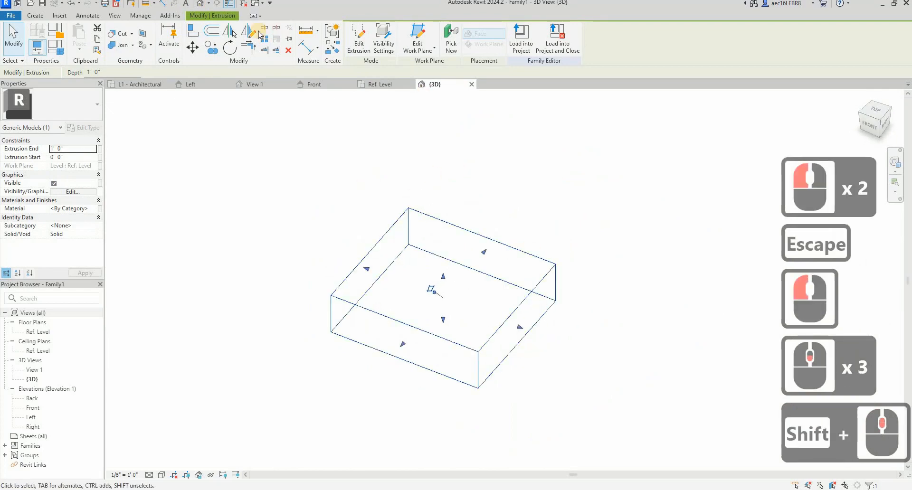
click(347, 192)
click(390, 86)
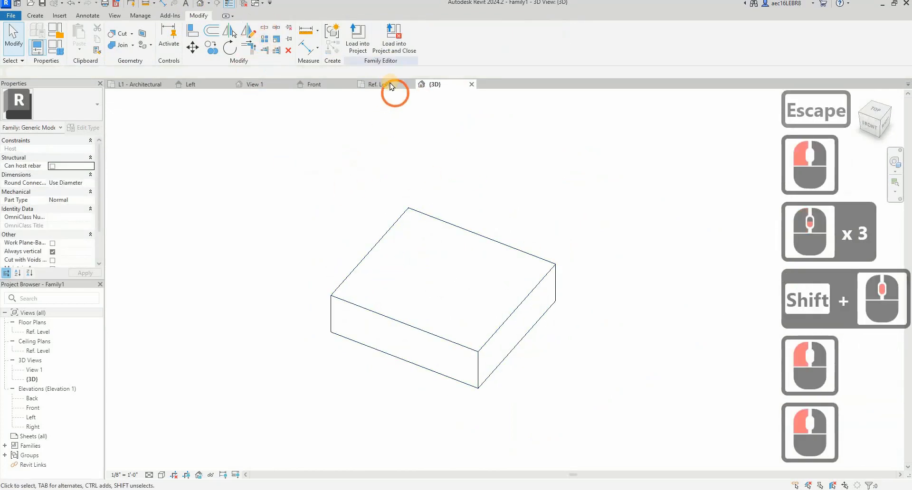
Place a Hydronic Supply pipe connector on the narrow side face of the extruded box next to its front face
click(36, 16)
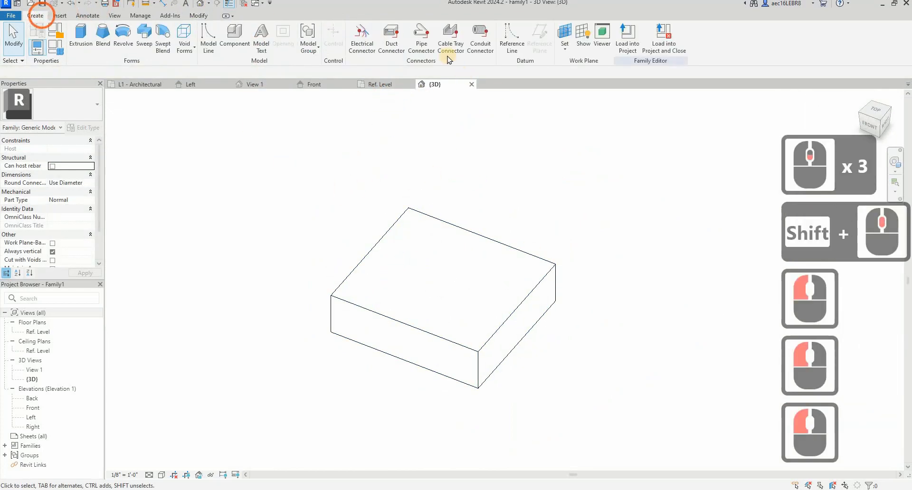
click(421, 37)
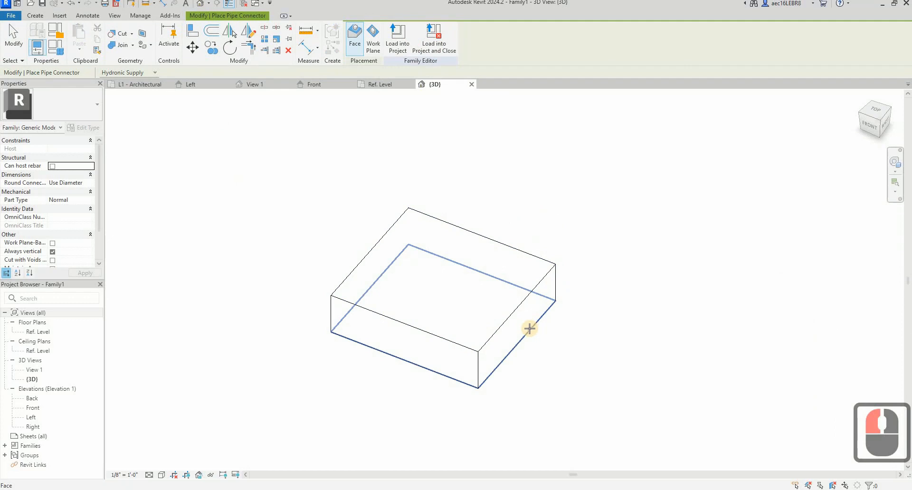
key(Tab)
click(530, 348)
key(Escape)
key(Escape)
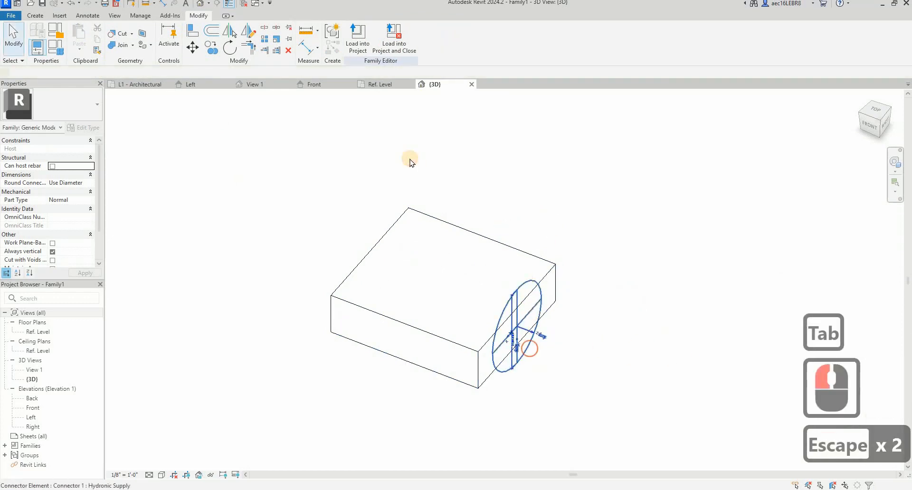
Set the diameter of the pipe connector on the box's side face to 4"
click(410, 161)
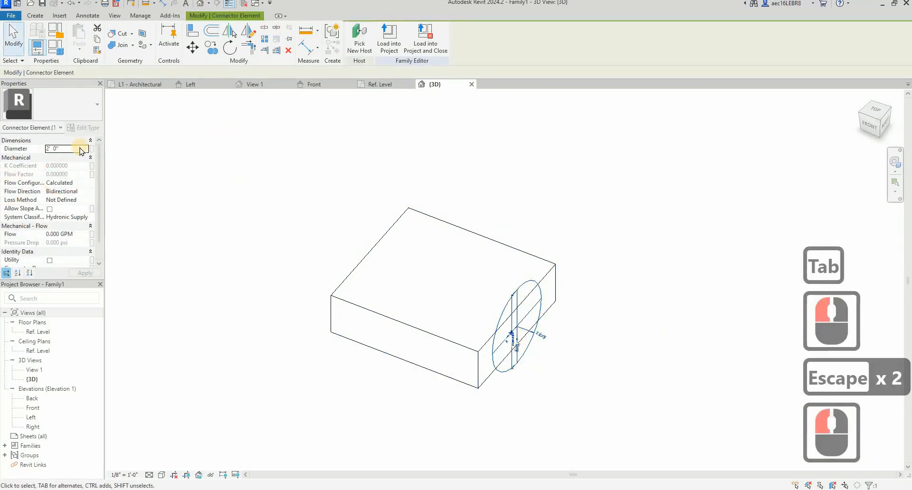
click(79, 148)
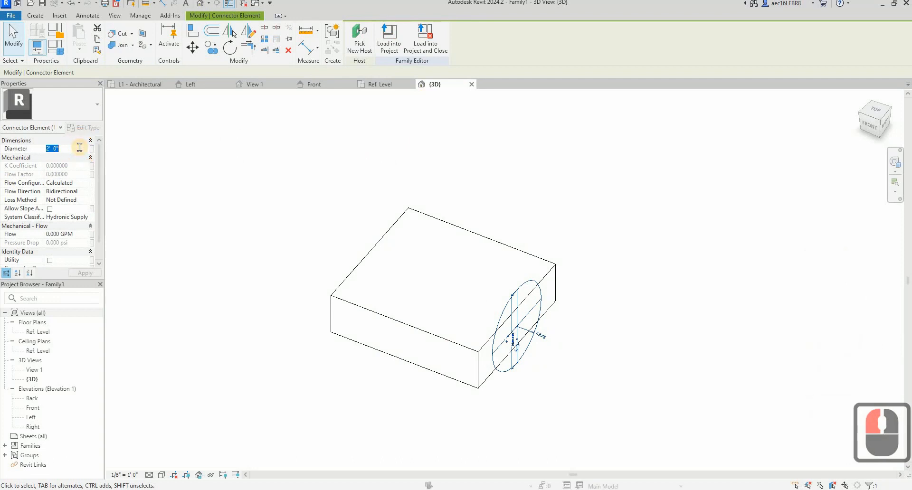
text(4")
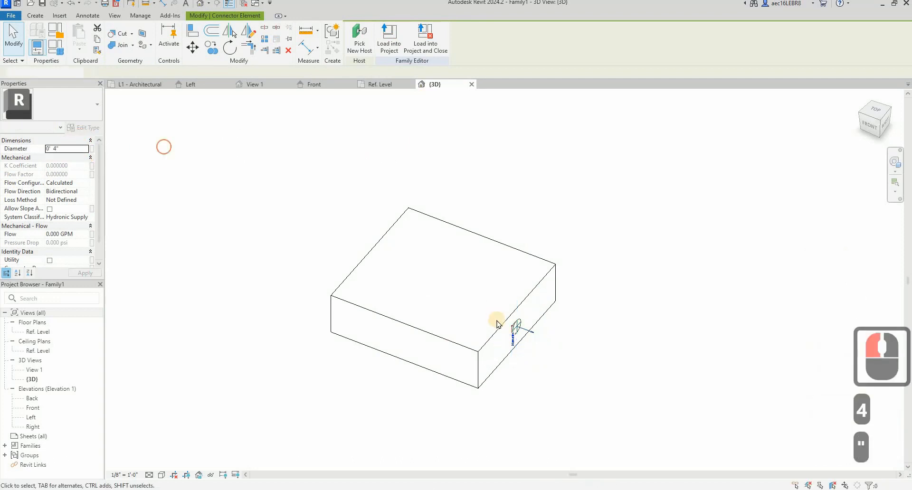
Place a second Hydronic Supply pipe connector on the box's side face opposite the first connector
click(495, 316)
click(560, 313)
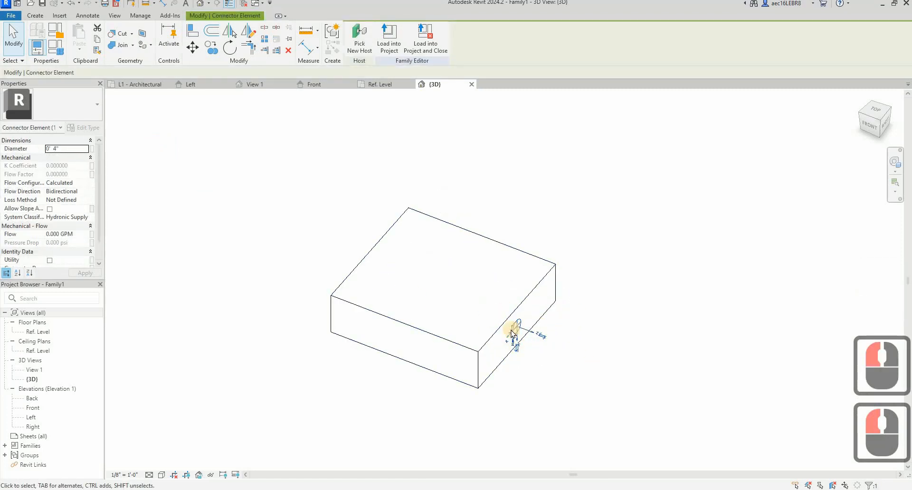
shift+middle_drag(545, 318, 489, 284)
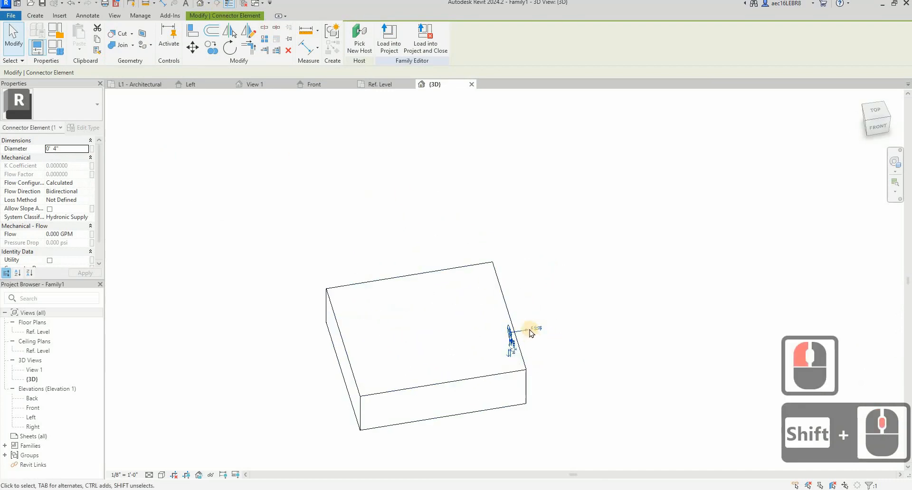
click(127, 7)
click(35, 15)
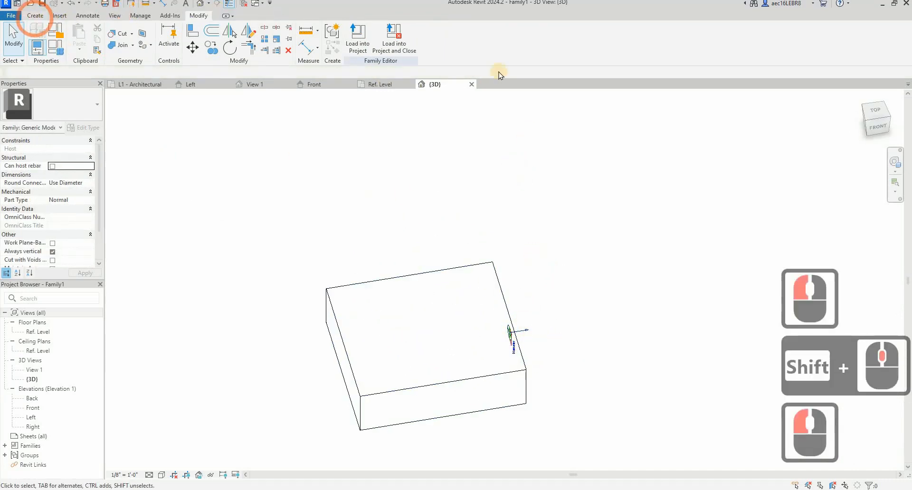
click(420, 38)
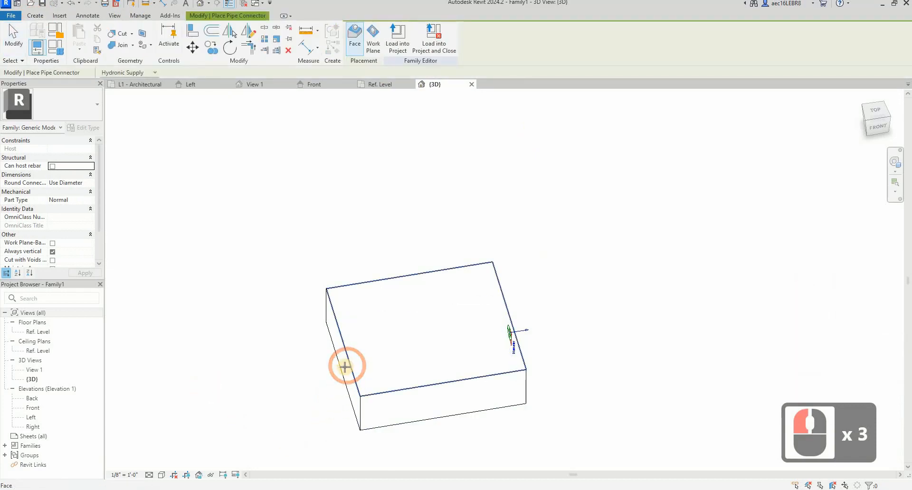
key(Tab)
click(256, 309)
key(Escape)
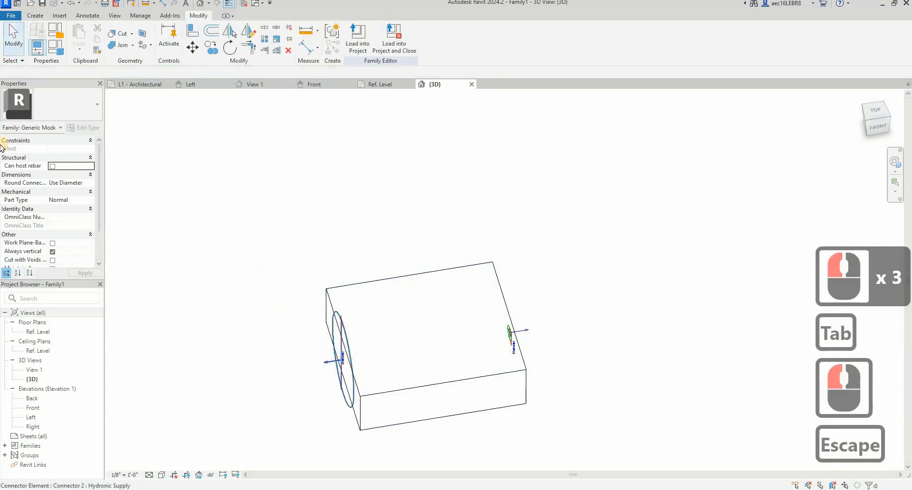
Set the diameter of the second pipe connector to 4"
click(67, 148)
double_click(66, 148)
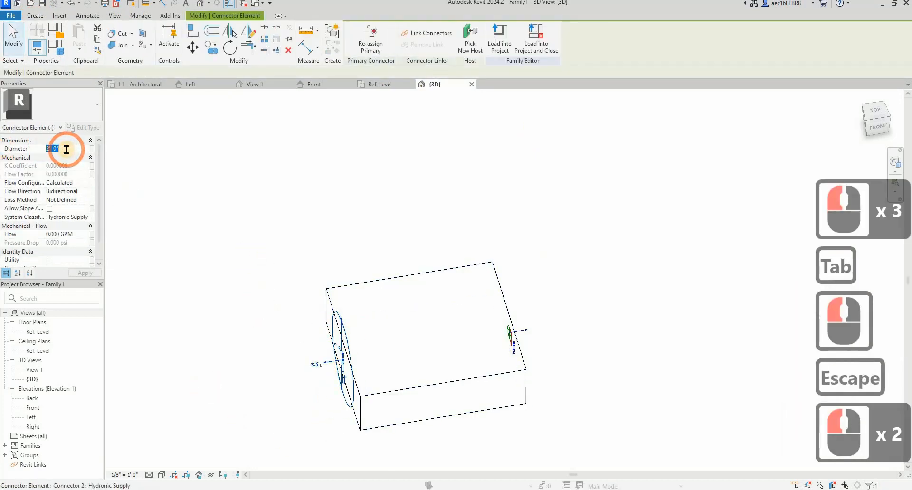
text(4")
click(417, 164)
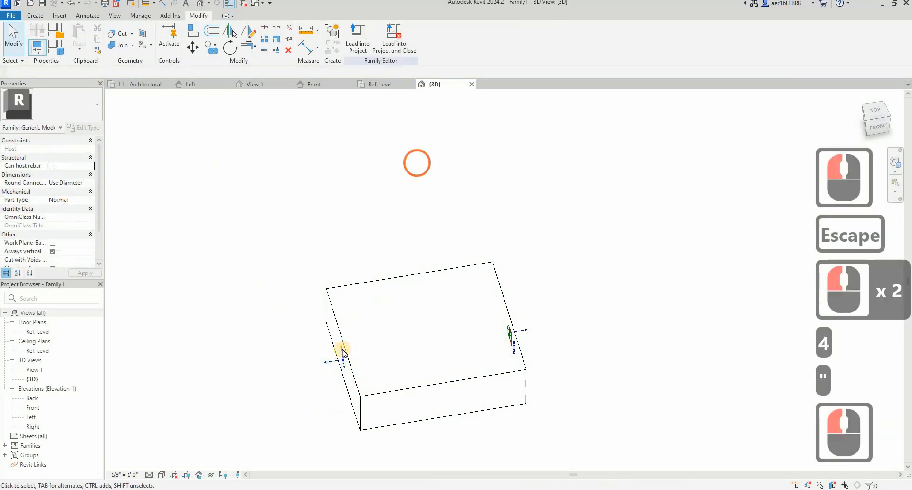
Set the flow direction of the second pipe connector to In
click(342, 352)
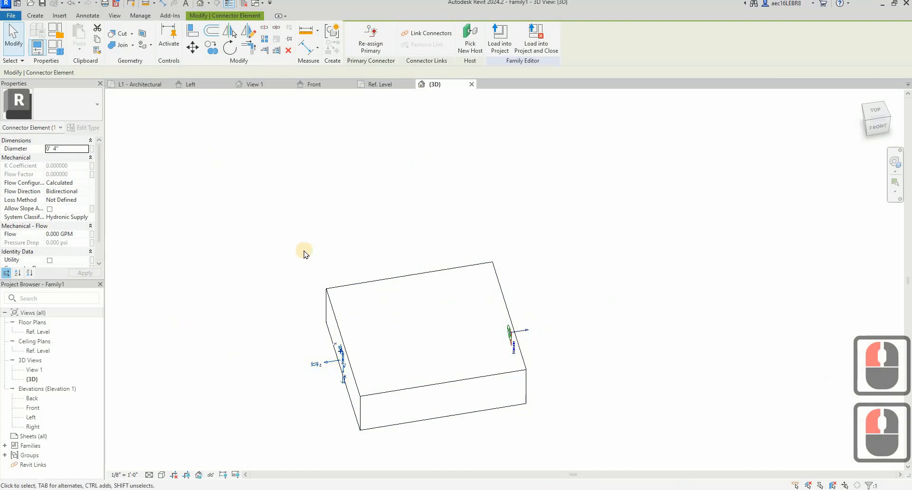
click(92, 194)
click(90, 192)
click(85, 191)
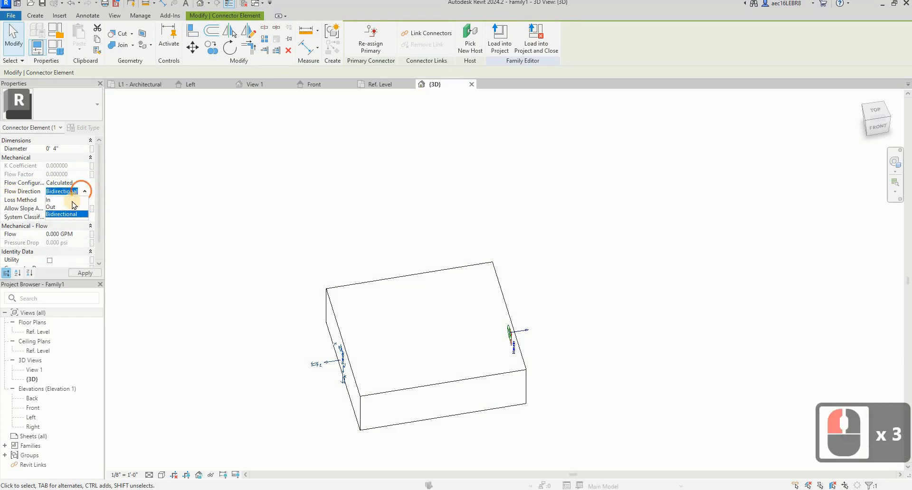
click(54, 200)
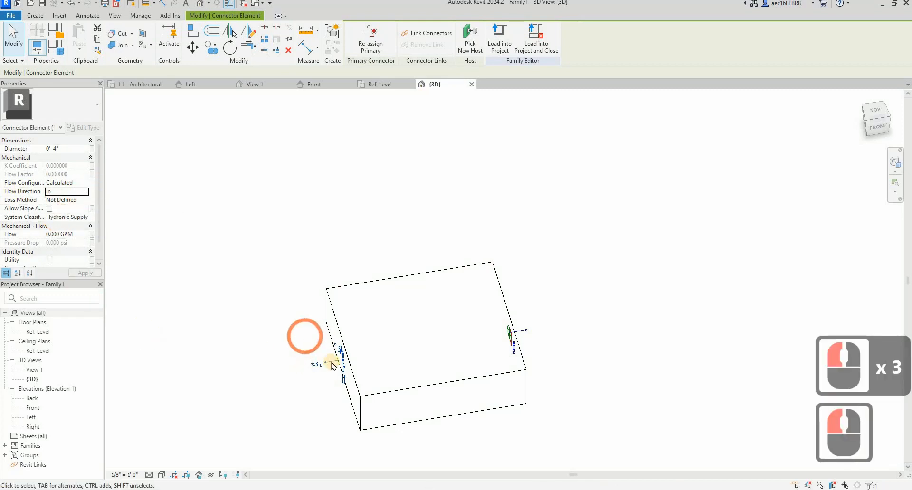
Set the flow direction of the first pipe connector, on the opposite side face, to Out
click(523, 333)
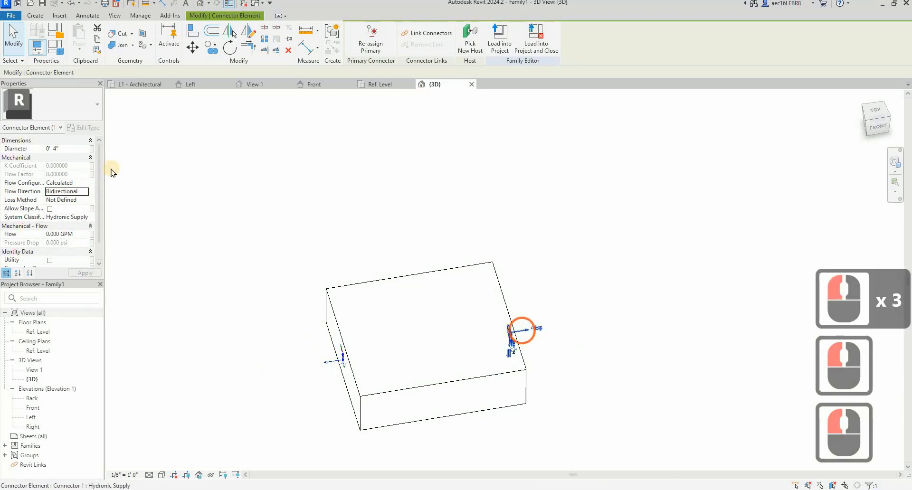
click(86, 193)
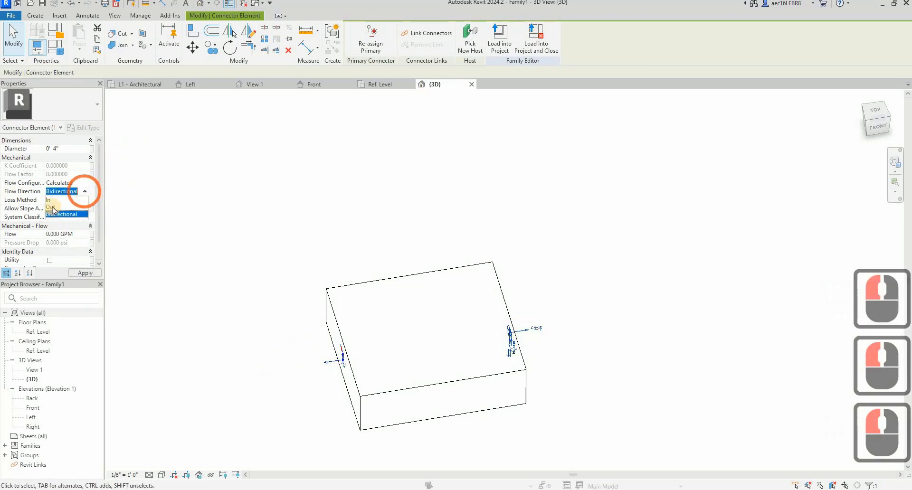
click(52, 207)
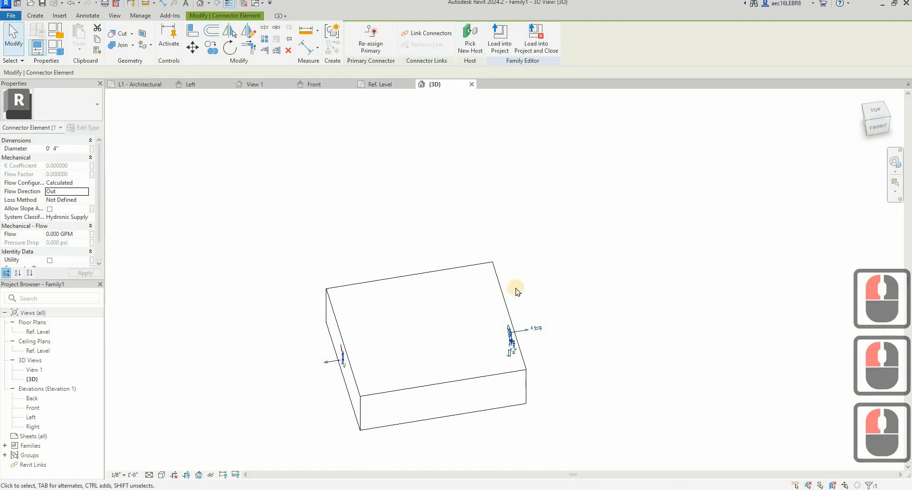
Change the system classification of the inflow pipe connector to Global
click(330, 365)
click(333, 361)
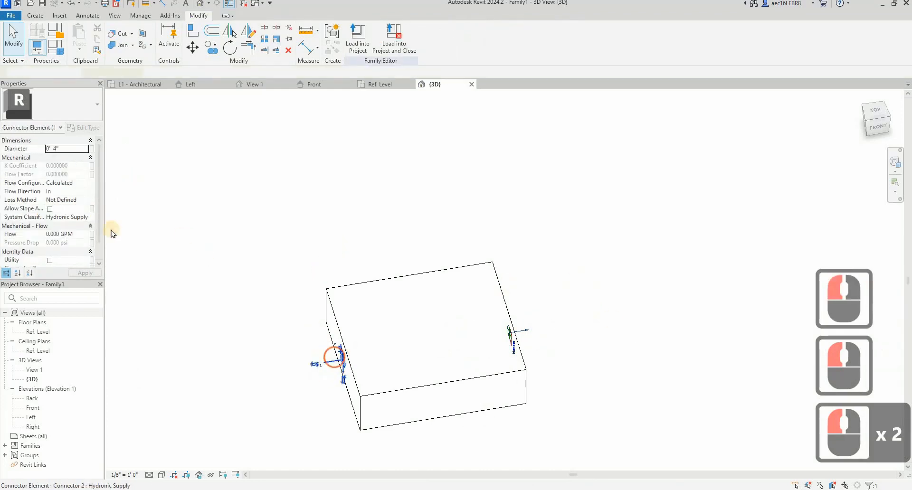
click(87, 218)
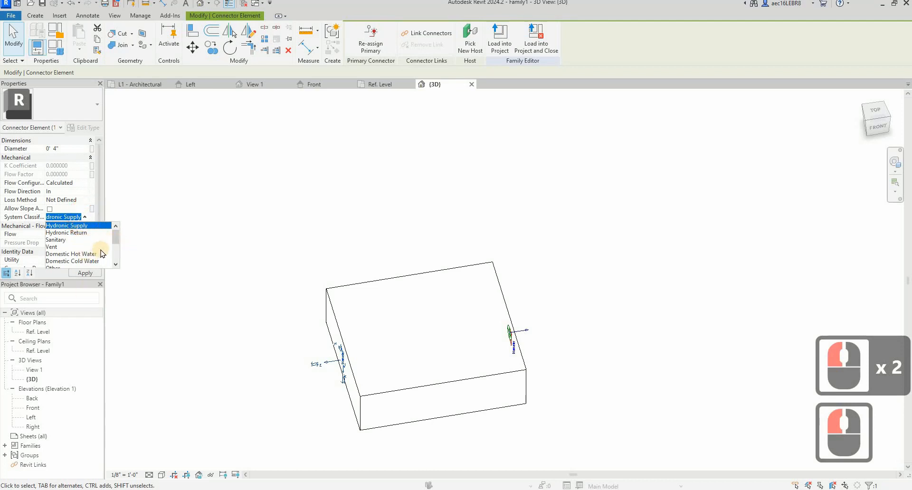
scroll(66, 252, down, 1)
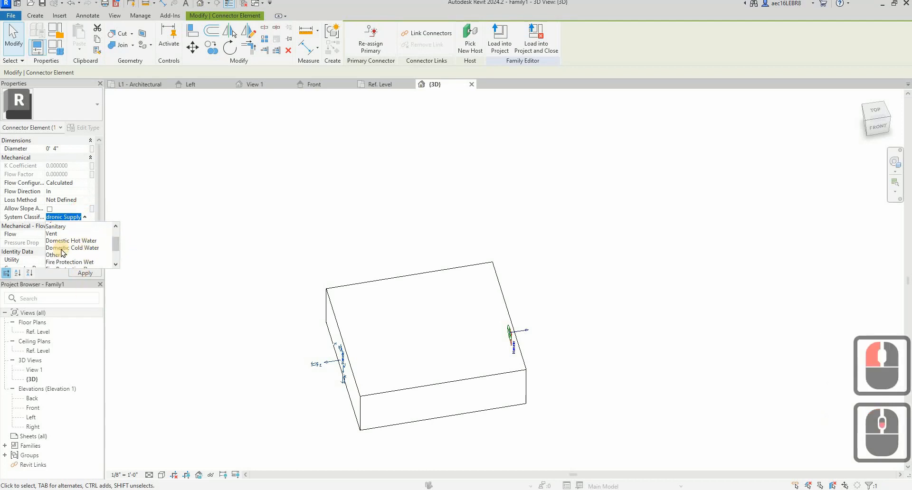
scroll(76, 259, down, 1)
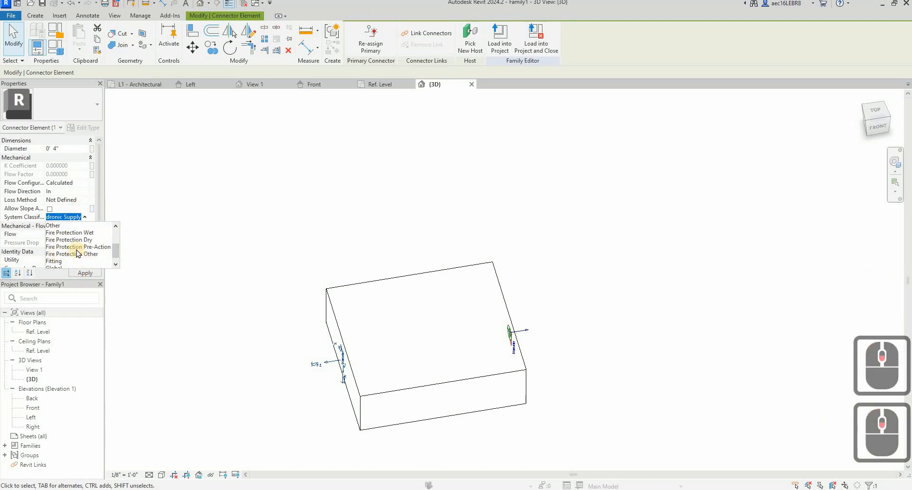
scroll(66, 261, down, 1)
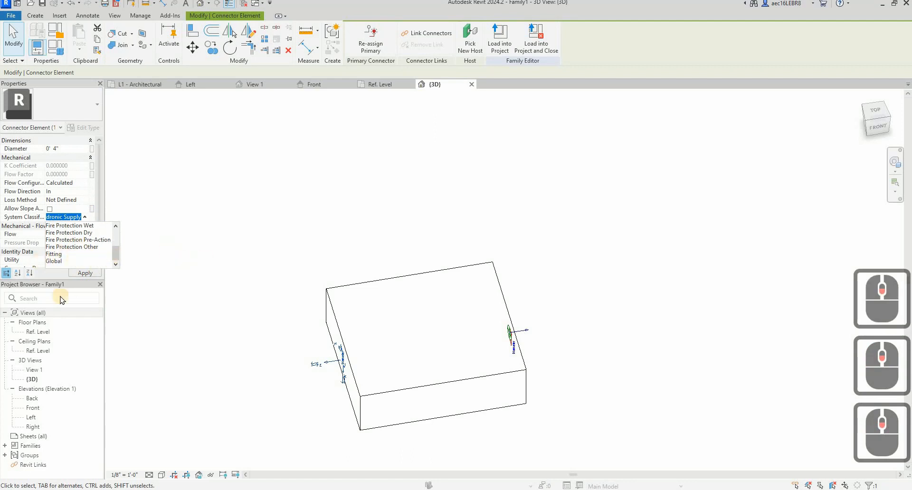
click(54, 262)
click(408, 220)
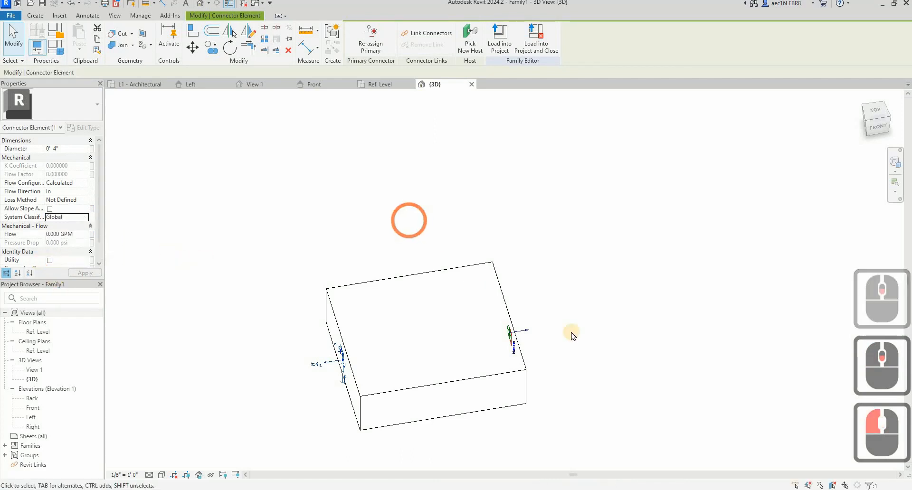
Change the system classification of the outflow pipe connector to Global as well
click(533, 329)
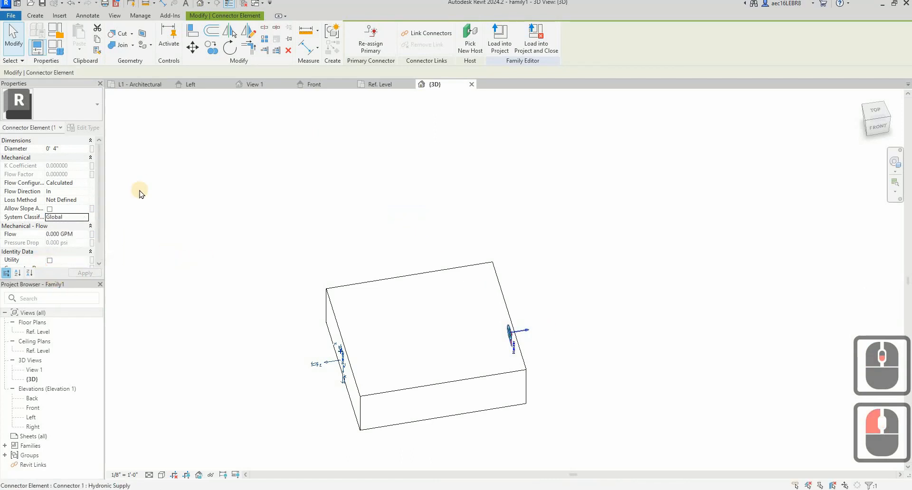
click(86, 217)
scroll(76, 247, down, 3)
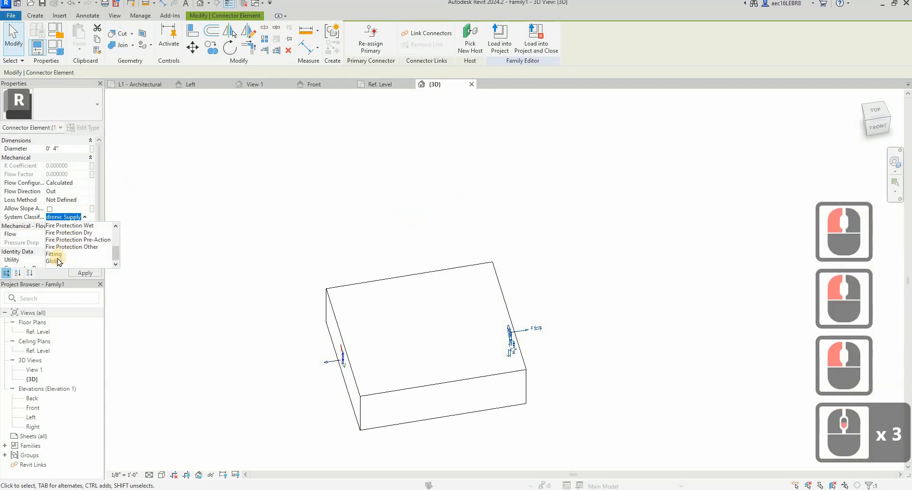
click(56, 262)
click(374, 192)
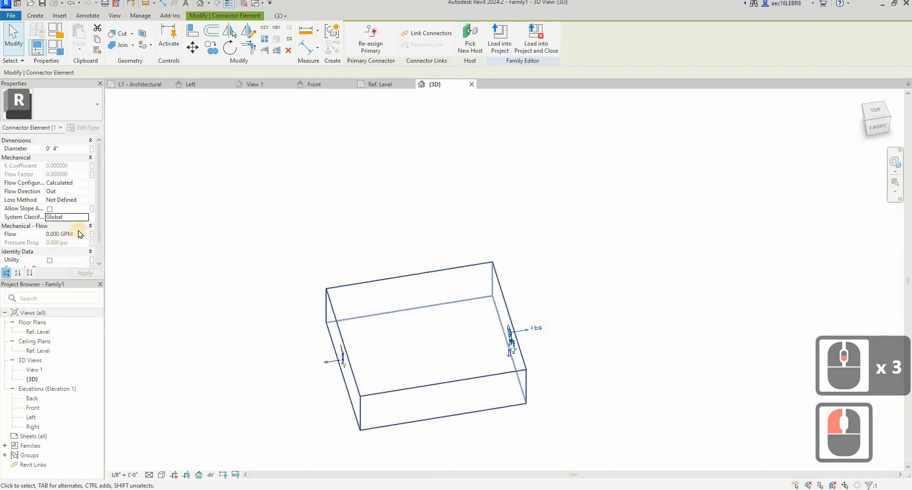
Select the two pipe connectors in turn and review their flow direction and system classification
click(294, 236)
click(342, 352)
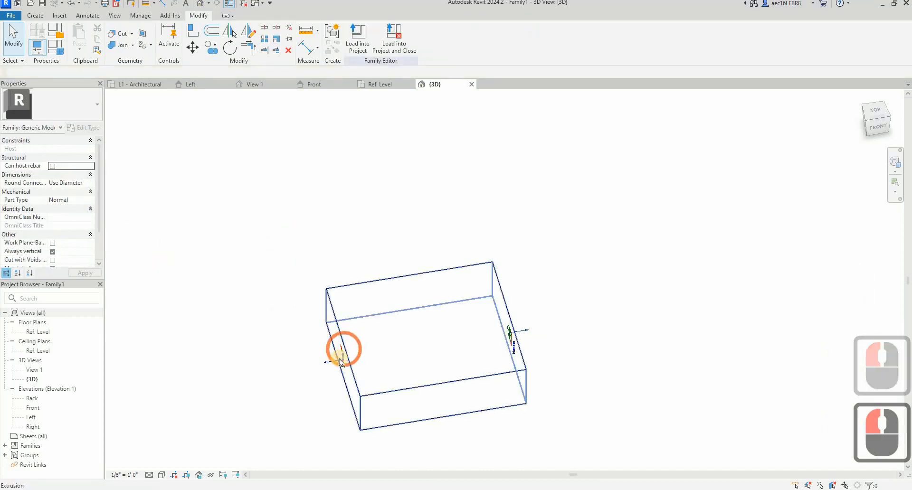
click(223, 193)
click(181, 364)
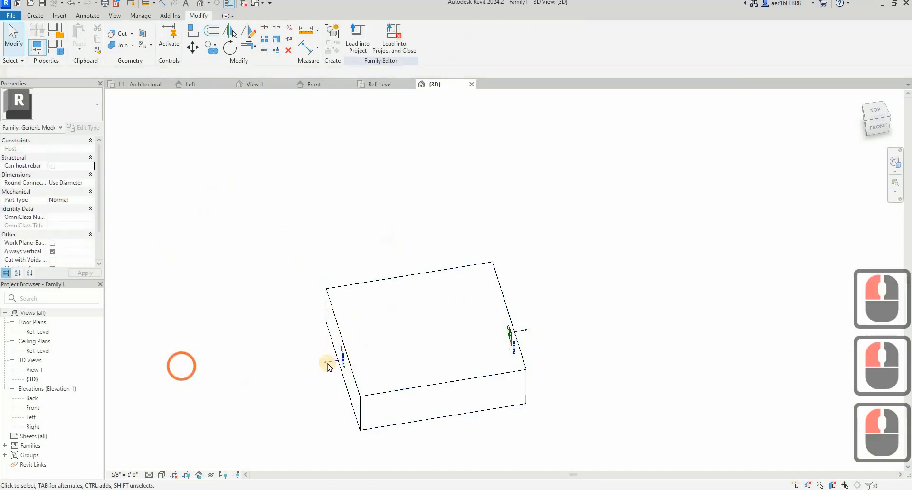
click(327, 363)
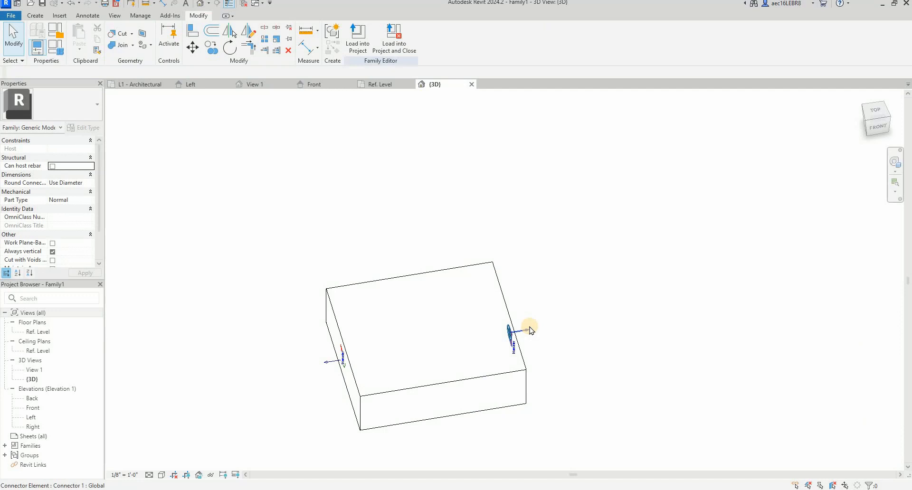
click(331, 363)
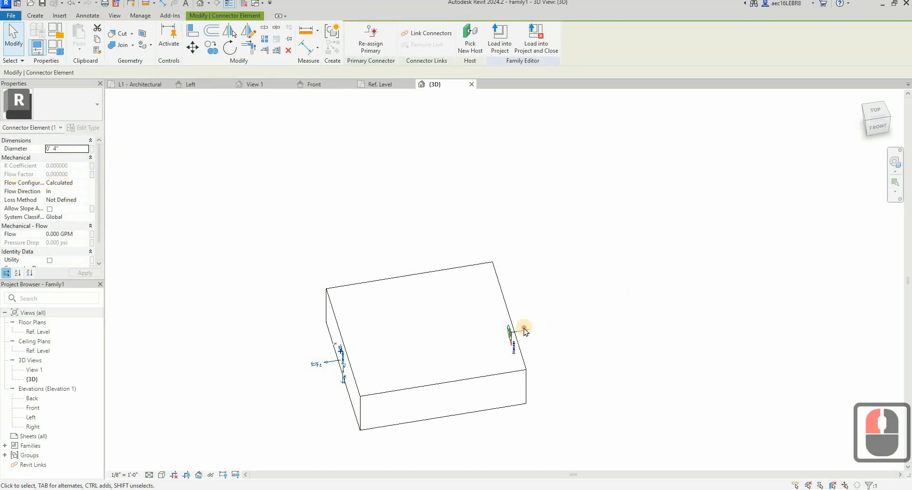
double_click(61, 191)
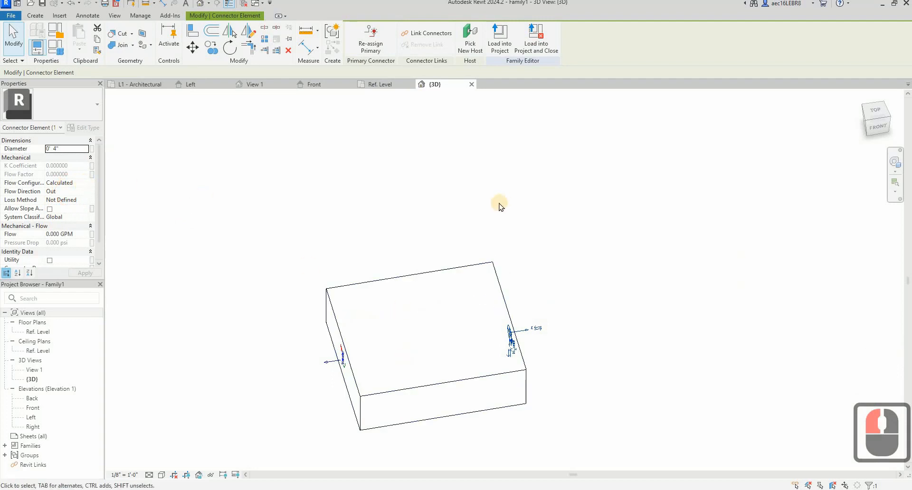
click(329, 101)
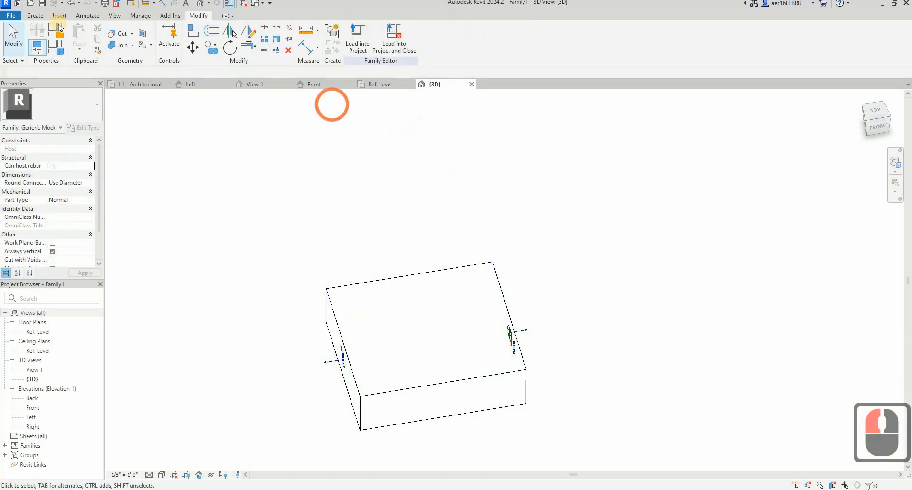
Place a Communication electrical connector on the top face of the extruded box
click(43, 15)
click(43, 16)
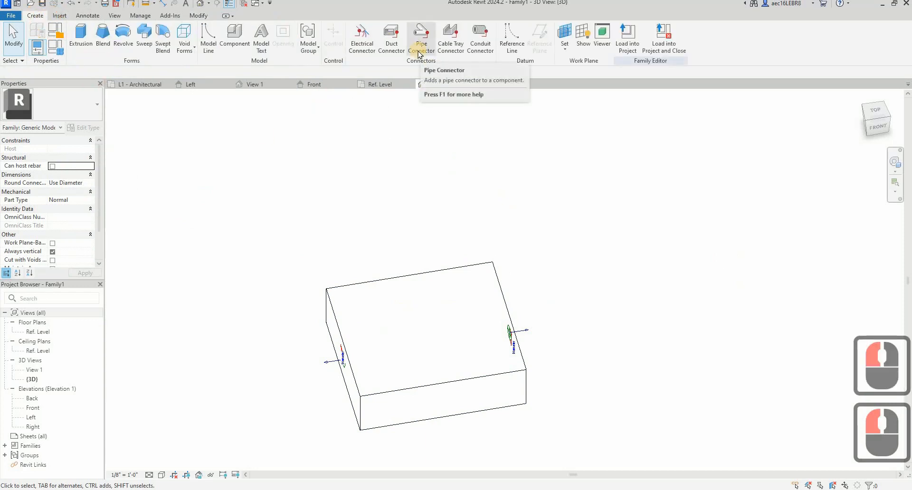
click(357, 50)
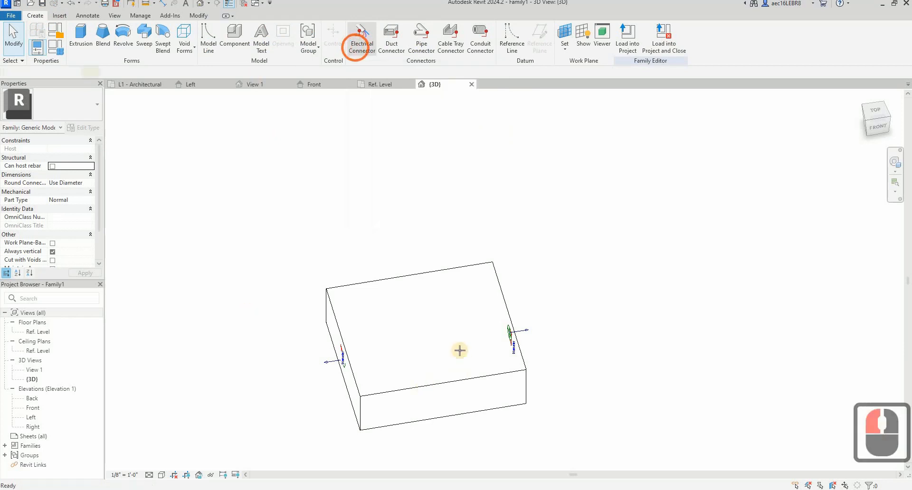
click(442, 271)
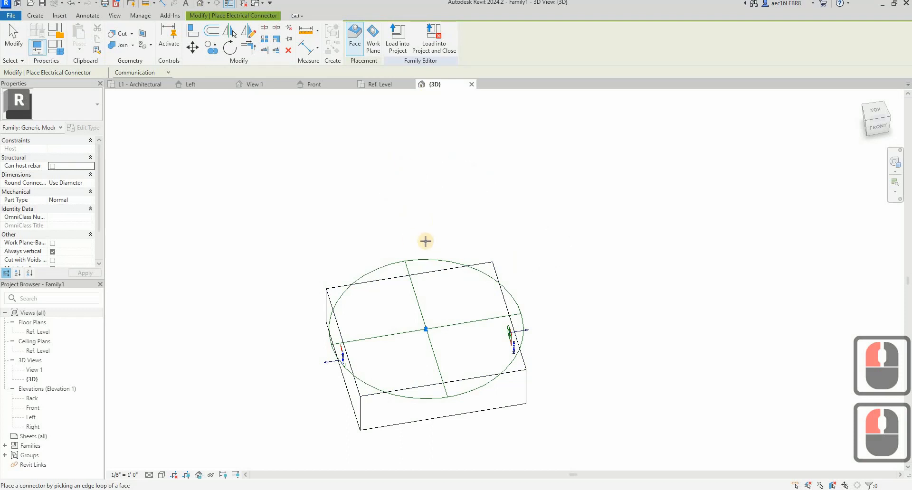
key(Escape)
Change the system type of the electrical connector on the box's top face to Power - Balanced
click(430, 255)
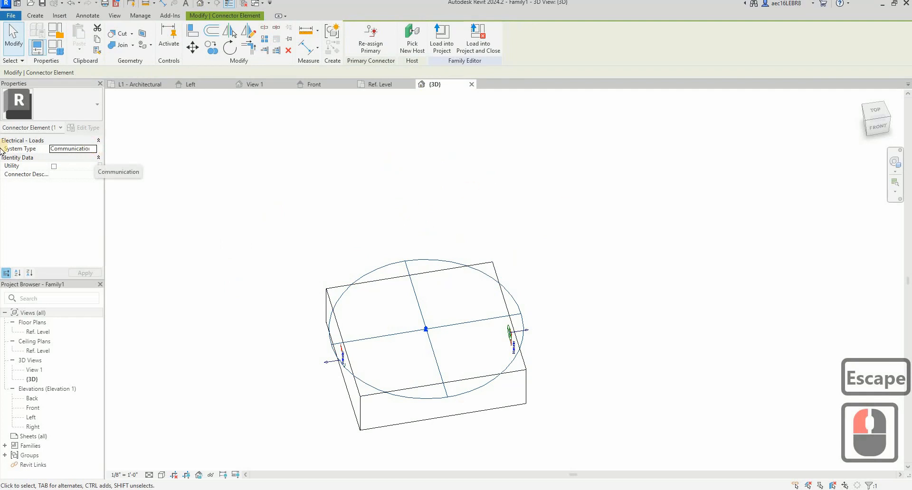
click(91, 148)
click(93, 148)
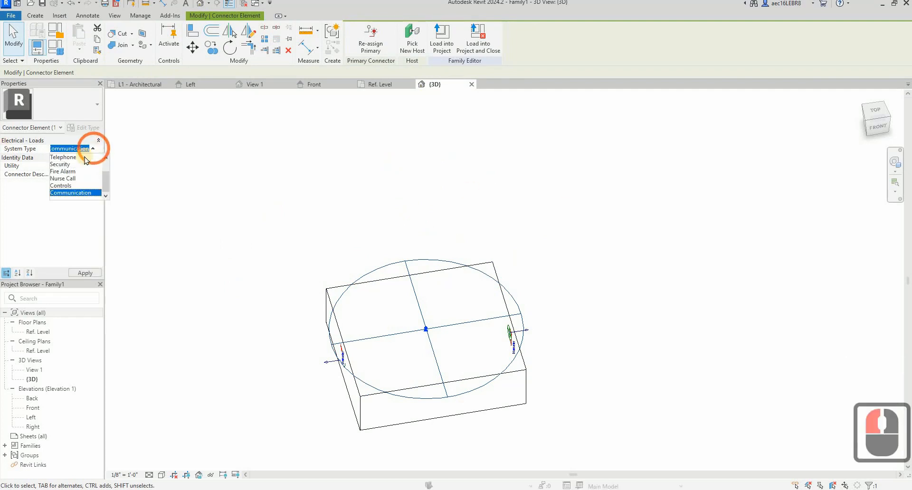
drag(105, 181, 107, 165)
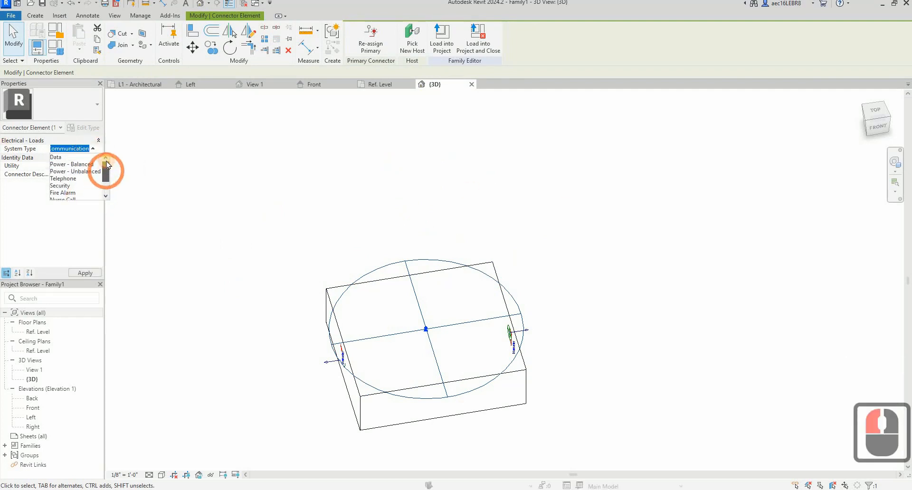
click(69, 167)
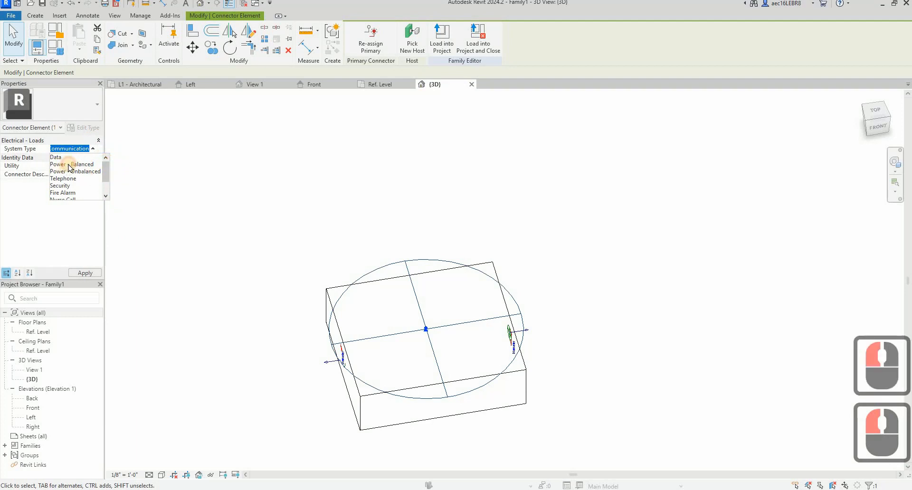
click(70, 166)
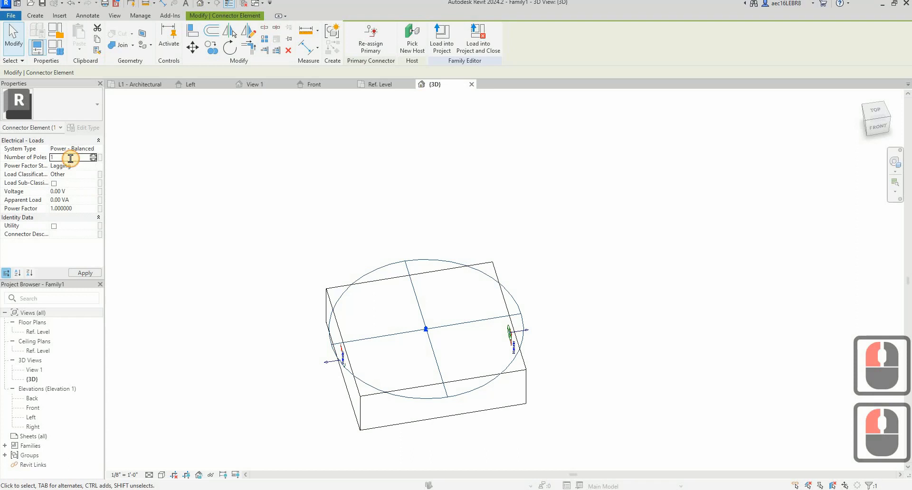
Set the electrical connector's number of poles to 3 and keep its power factor state at Lagging
double_click(70, 159)
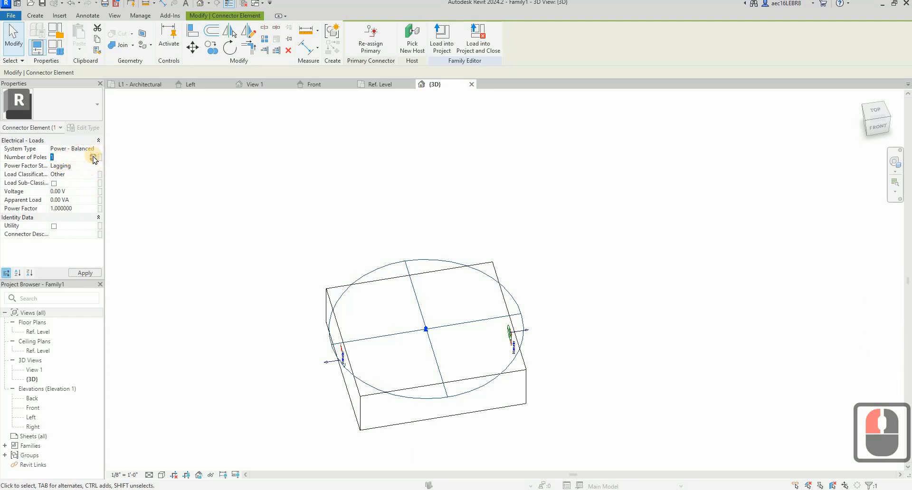
click(94, 156)
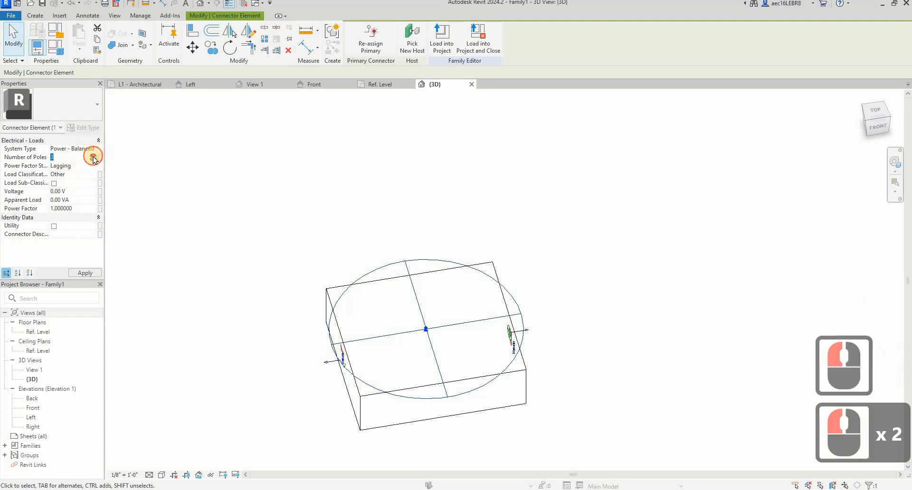
click(94, 156)
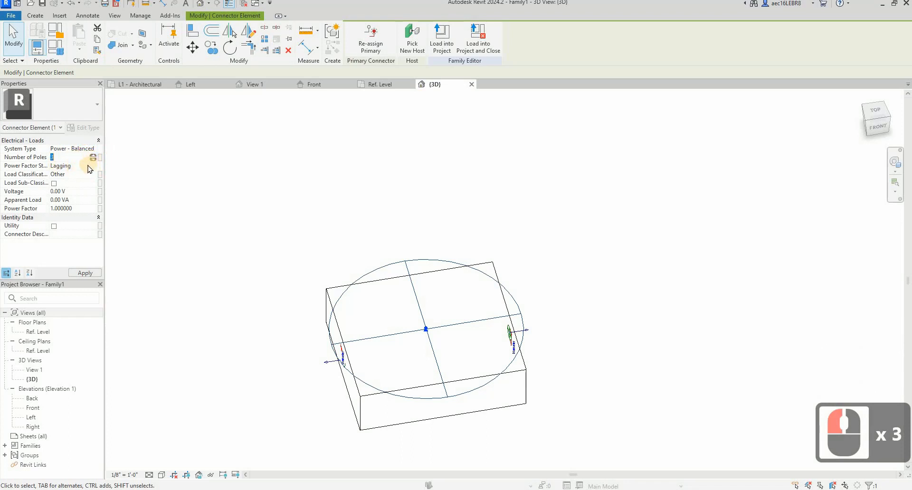
click(88, 165)
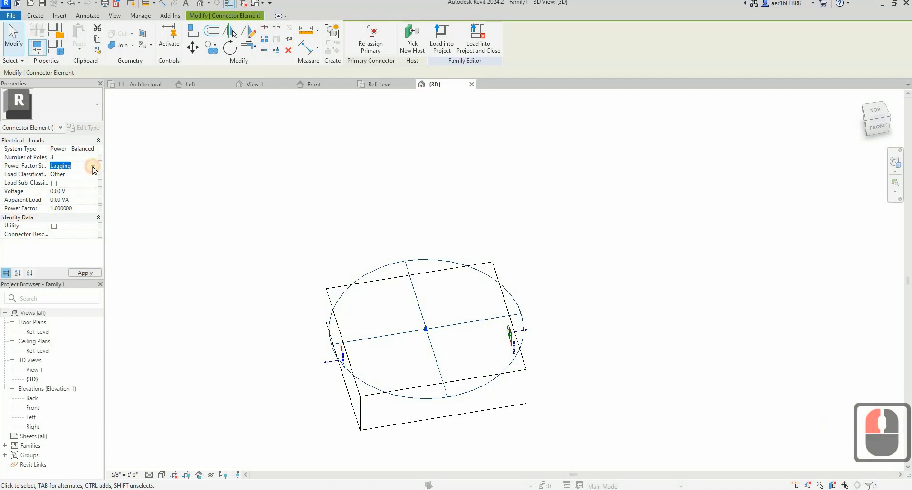
click(93, 168)
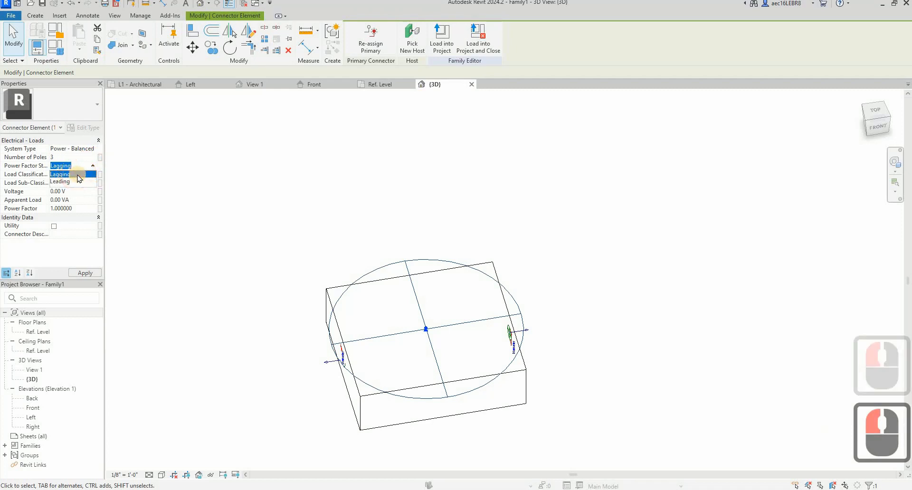
click(38, 174)
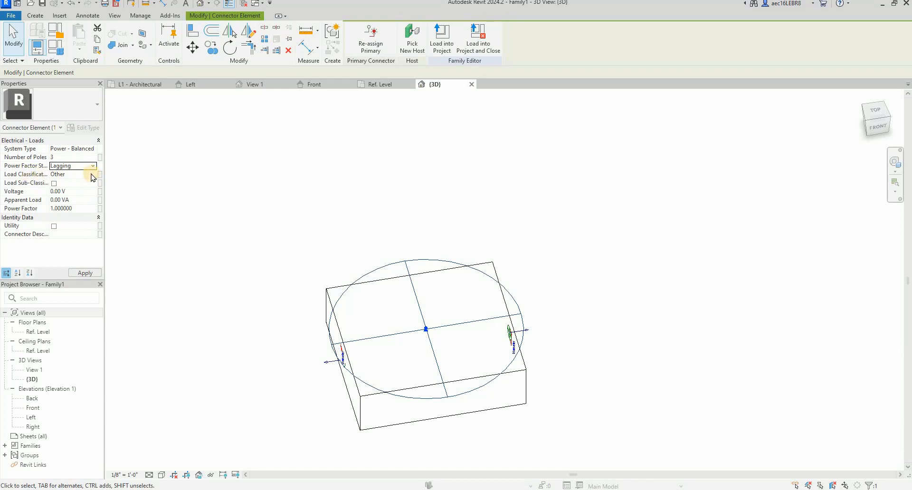
Assign the Motor load classification to the electrical connector, with Power as its load class for use with spaces
click(94, 176)
click(99, 175)
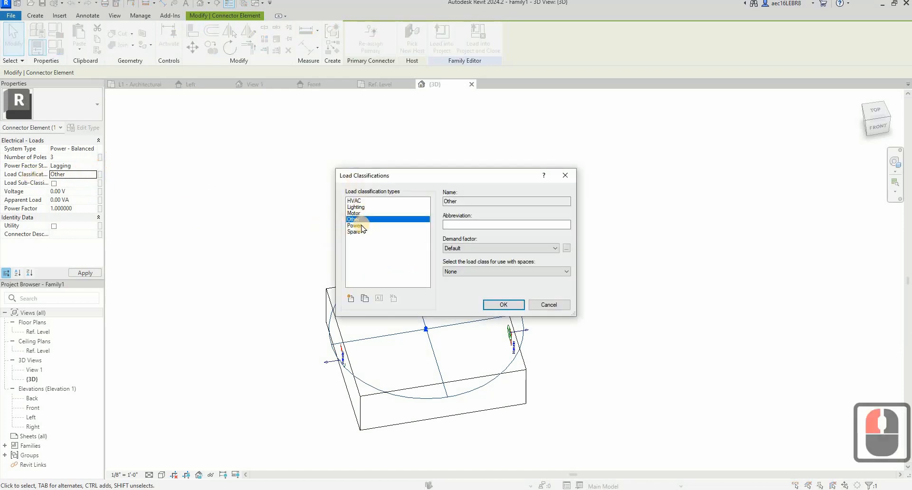
click(357, 213)
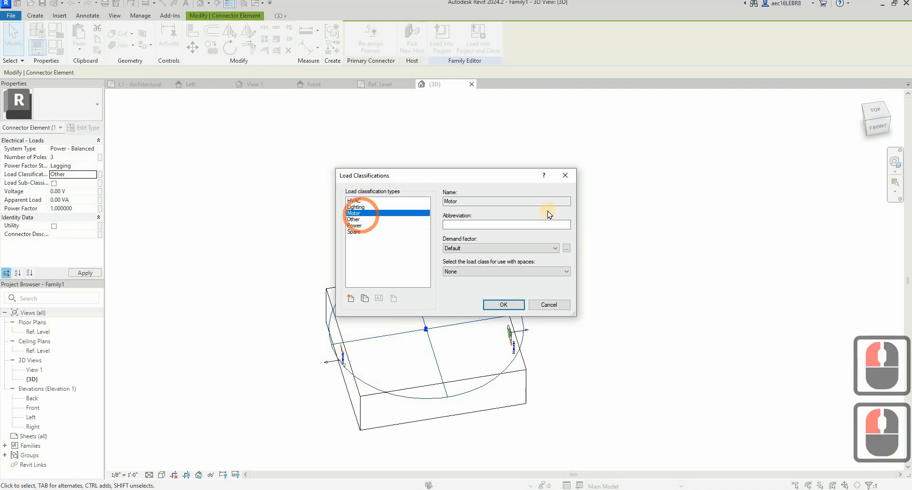
click(553, 248)
click(551, 276)
click(551, 275)
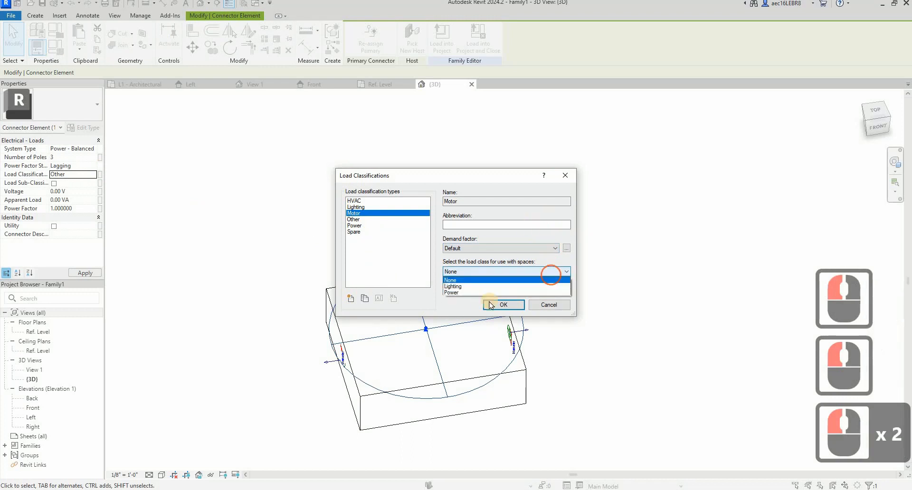
click(464, 292)
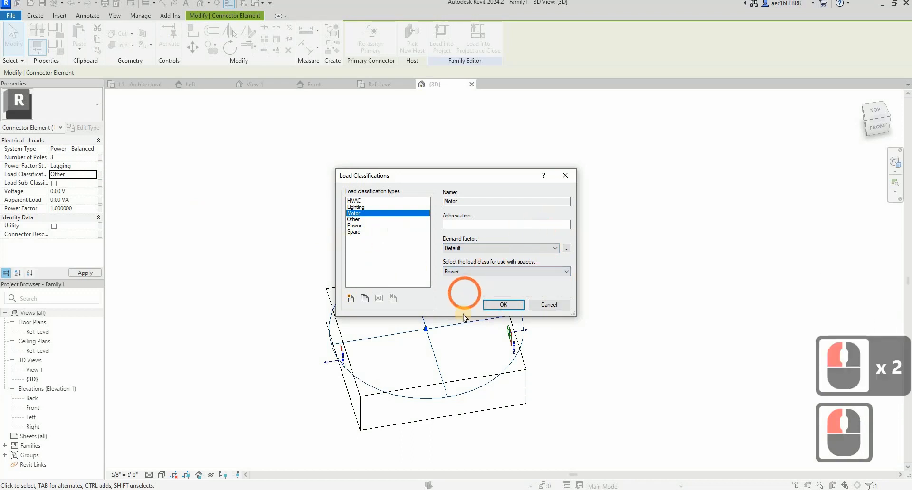
click(503, 304)
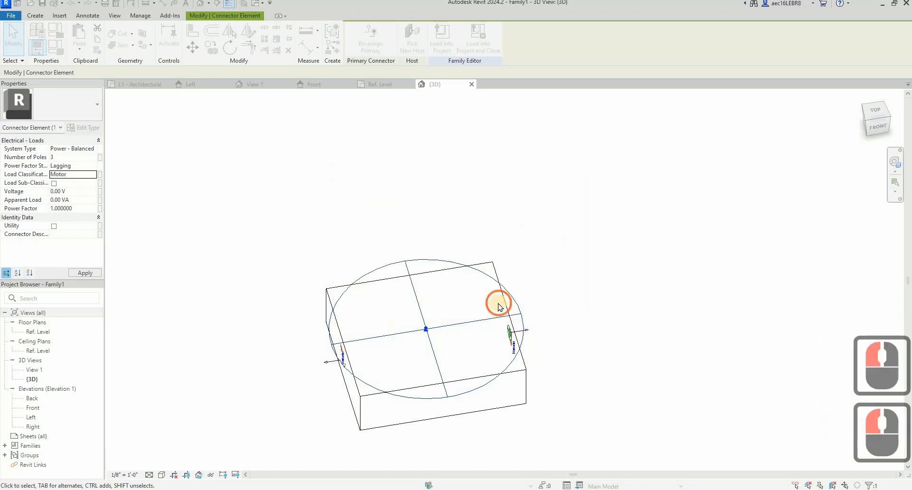
Set the electrical connector's voltage to 415 V, apparent load to 150000 VA and power factor to 0.95
click(84, 189)
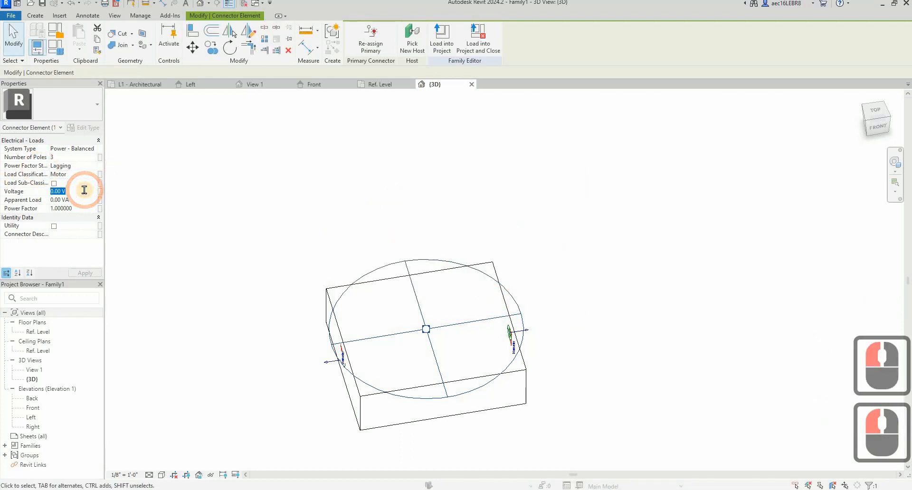
text(415)
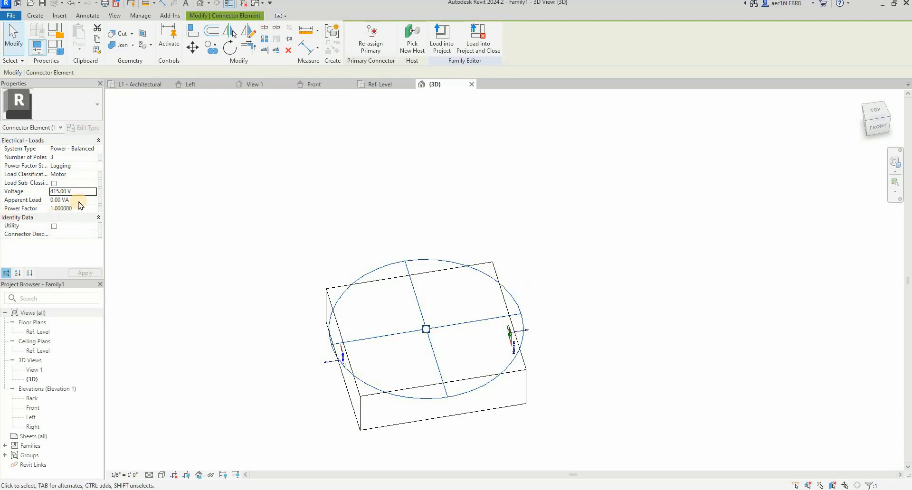
click(80, 199)
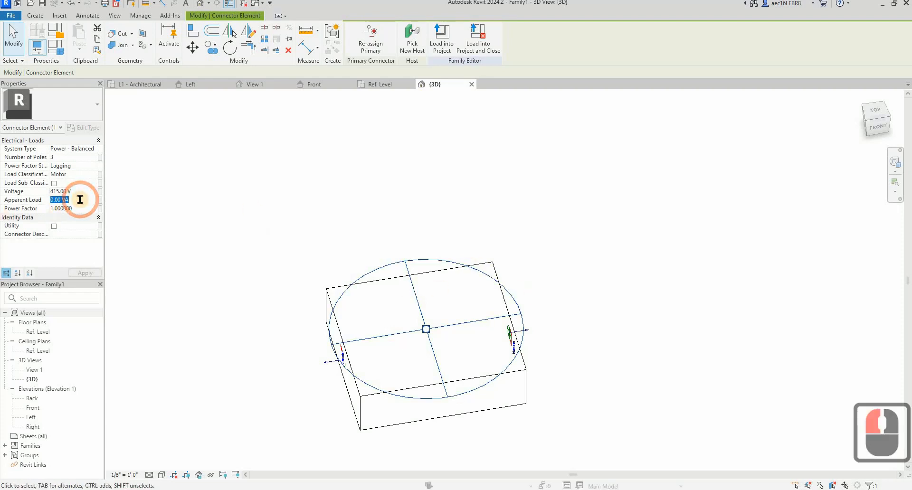
text(15000)
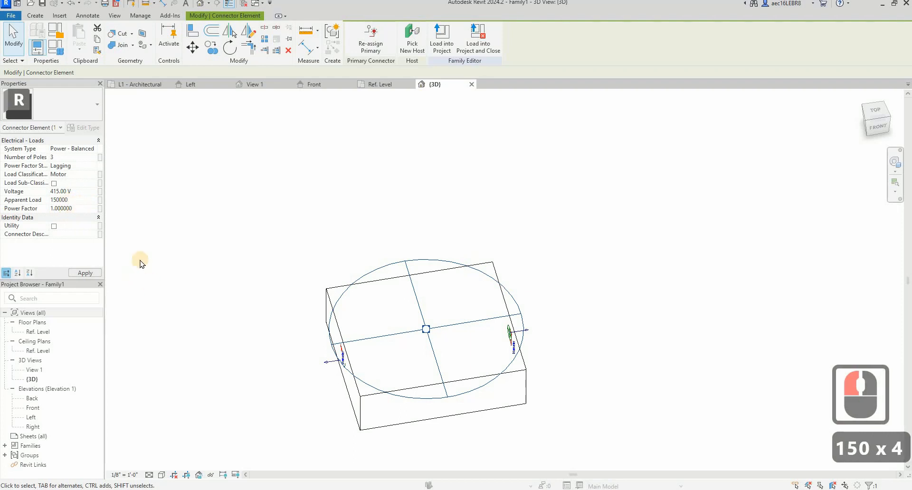
click(78, 209)
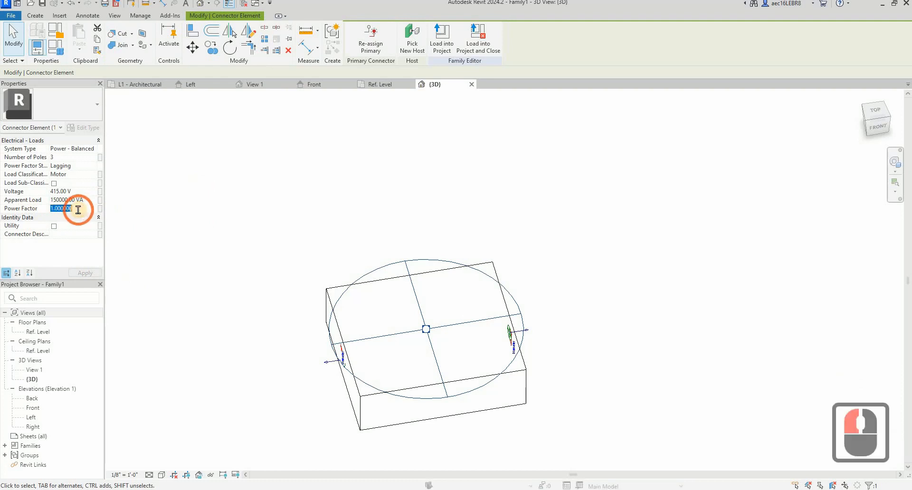
text(0.95)
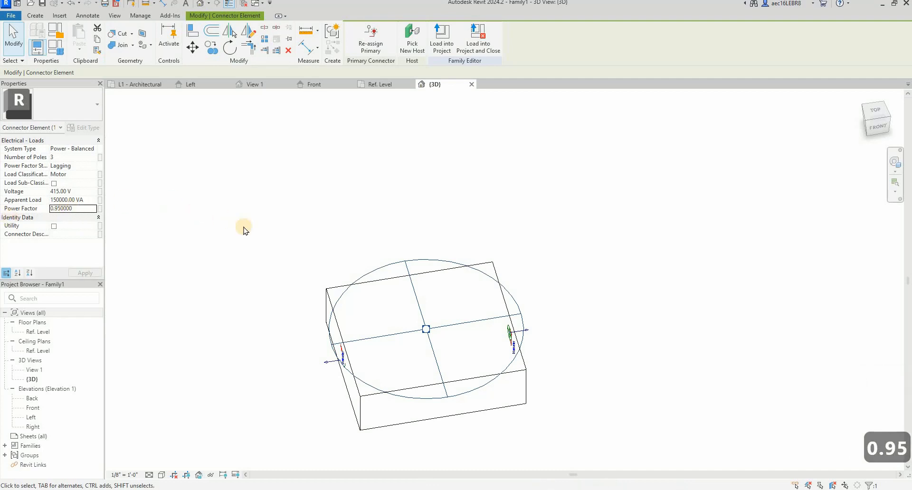
click(449, 190)
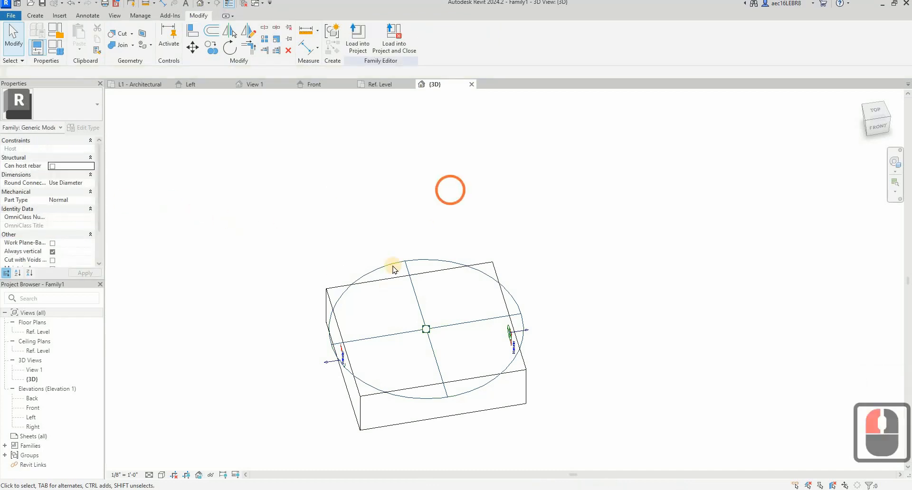
click(393, 265)
click(311, 214)
click(392, 108)
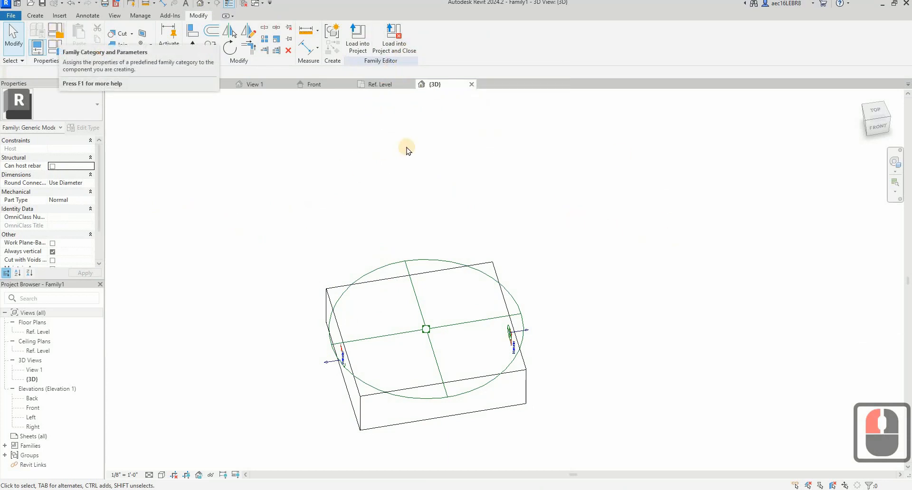
Change the family category from Generic Models to Mechanical Equipment
click(55, 38)
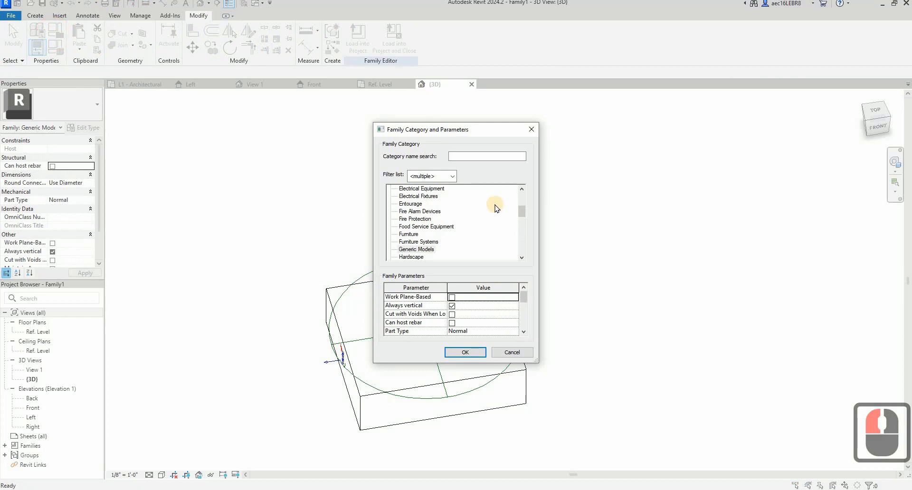
scroll(496, 208, down, 2)
scroll(496, 207, up, 9)
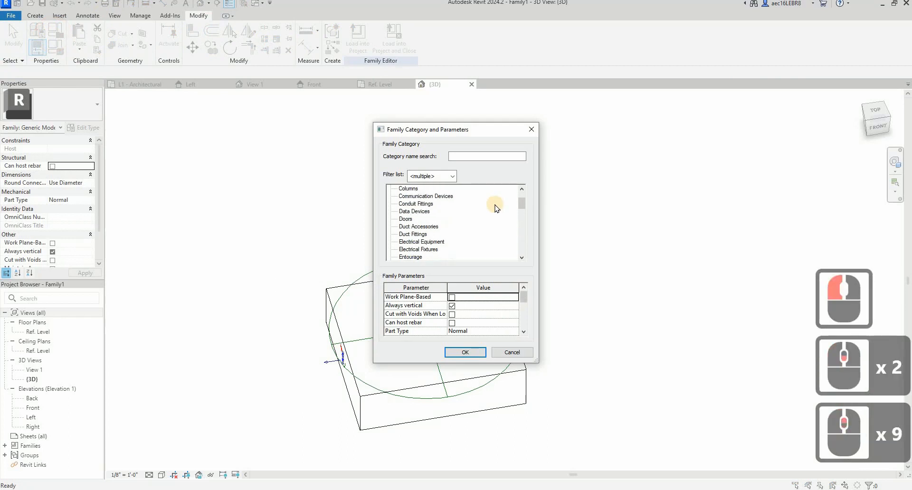
scroll(495, 207, up, 5)
scroll(496, 207, down, 13)
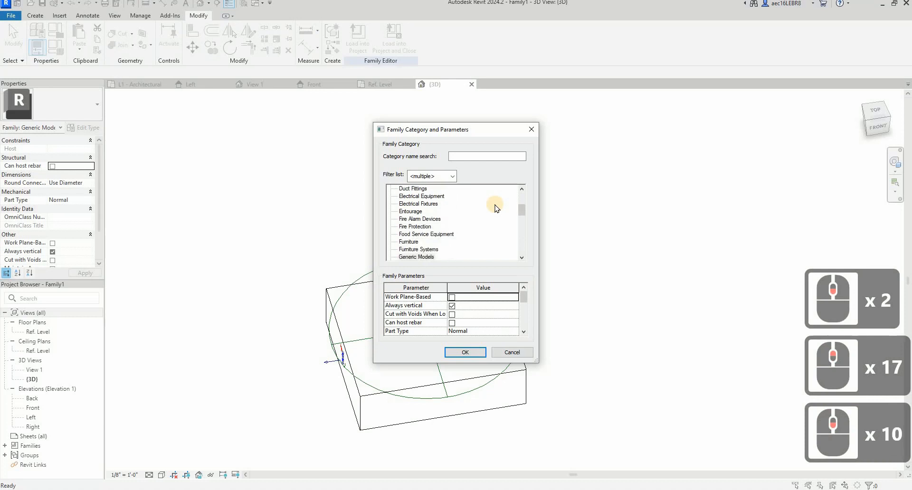
scroll(495, 208, down, 2)
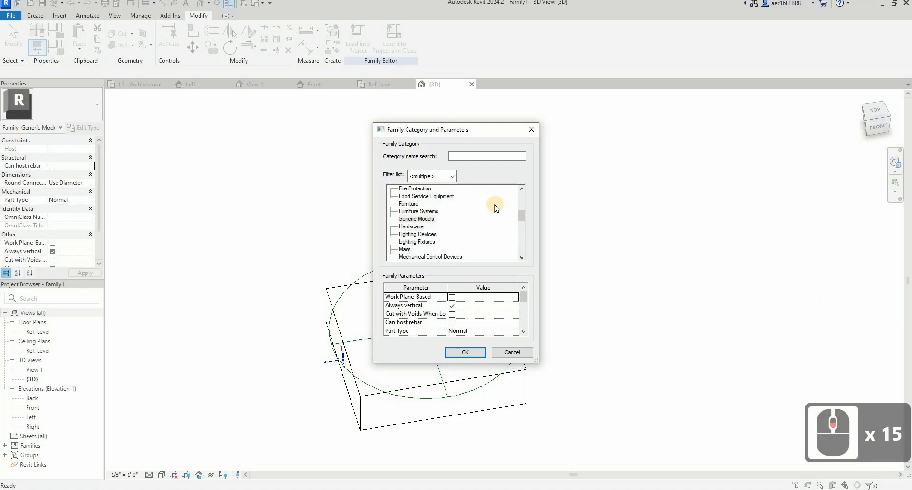
scroll(494, 205, down, 4)
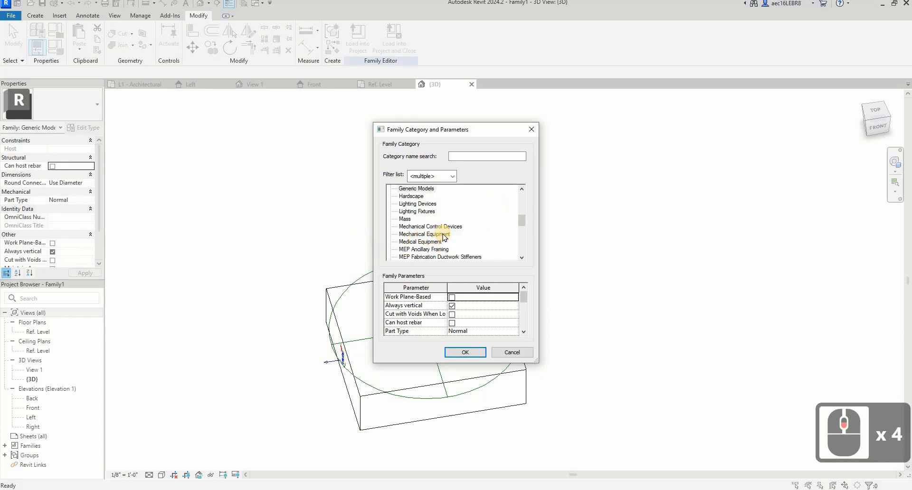
click(489, 234)
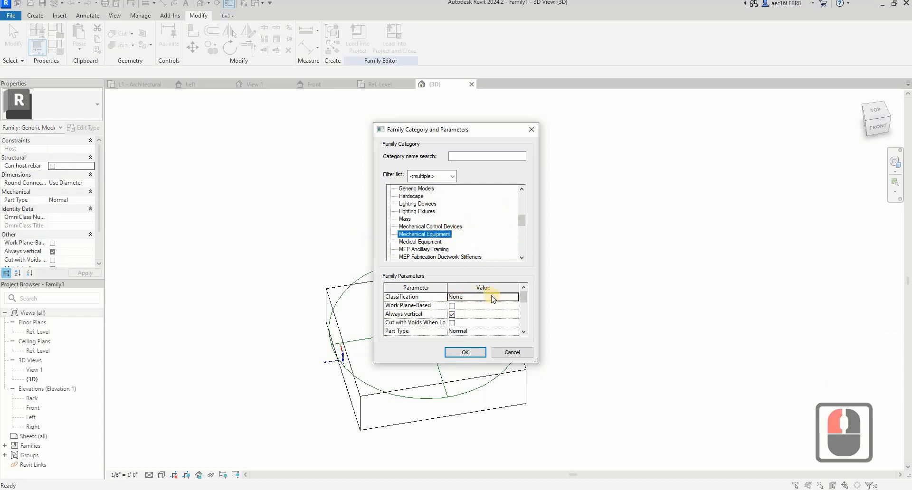
Classify the mechanical equipment family as Pump, keep its part type Normal, and apply the category settings
click(515, 297)
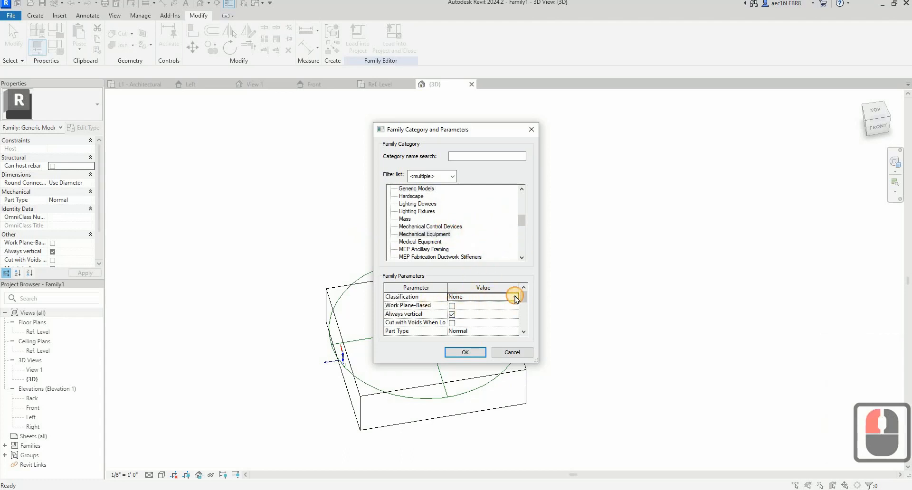
click(453, 314)
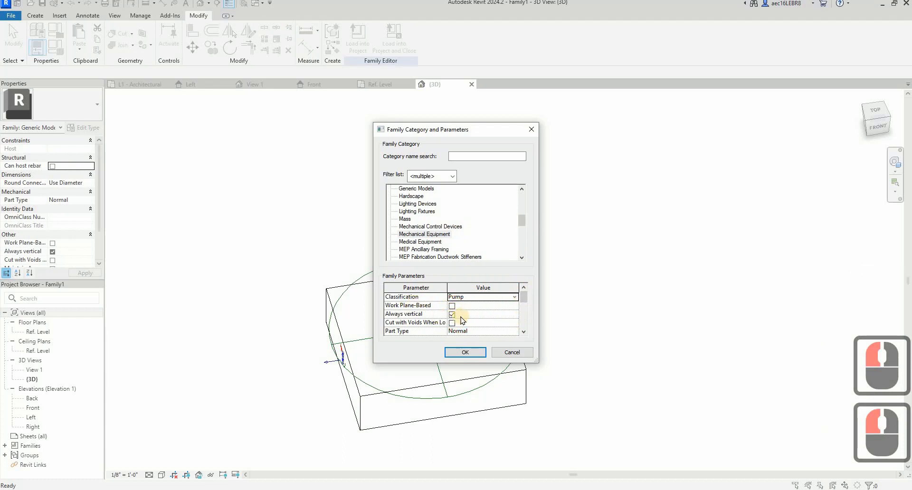
click(523, 299)
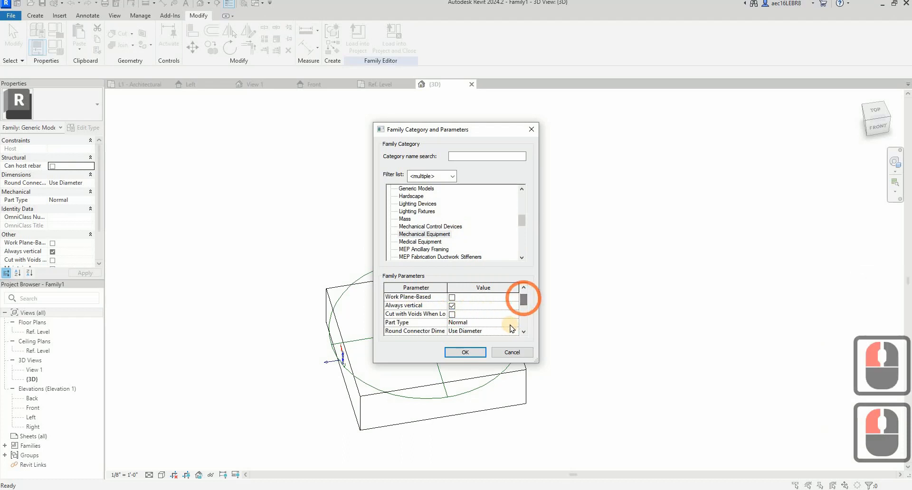
double_click(514, 322)
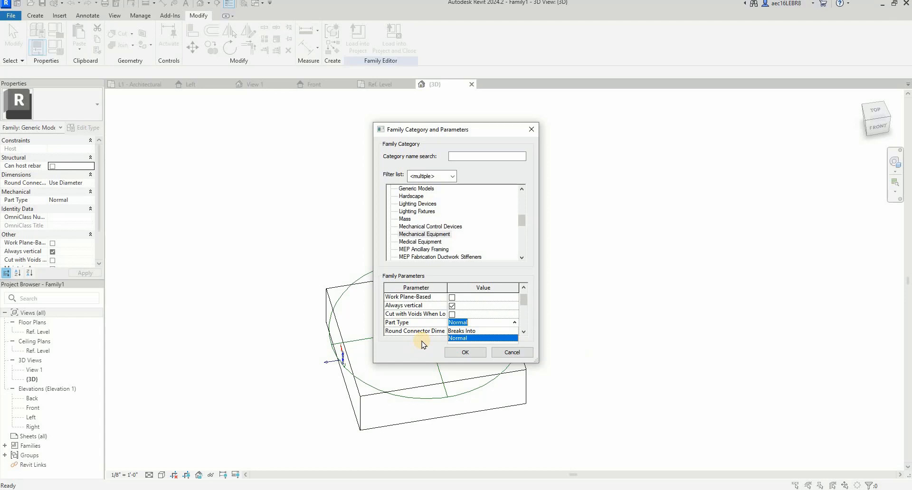
click(423, 264)
scroll(512, 310, down, 1)
scroll(513, 310, down, 3)
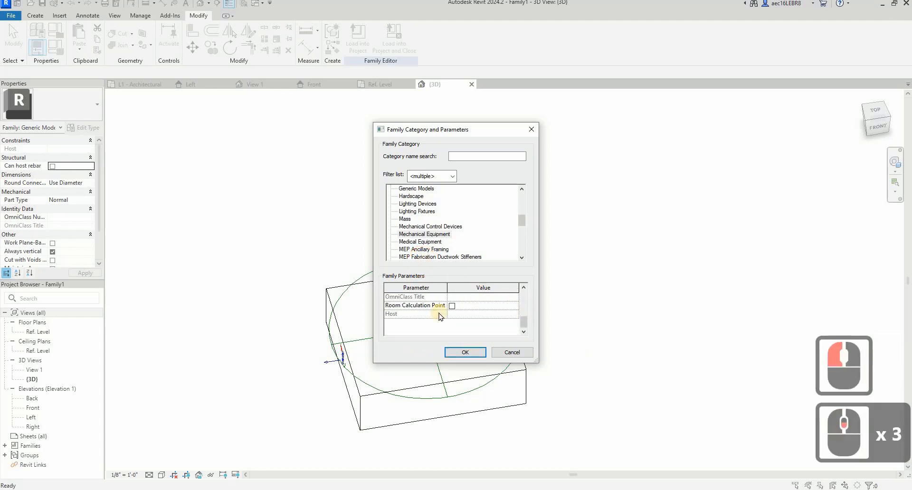
click(470, 355)
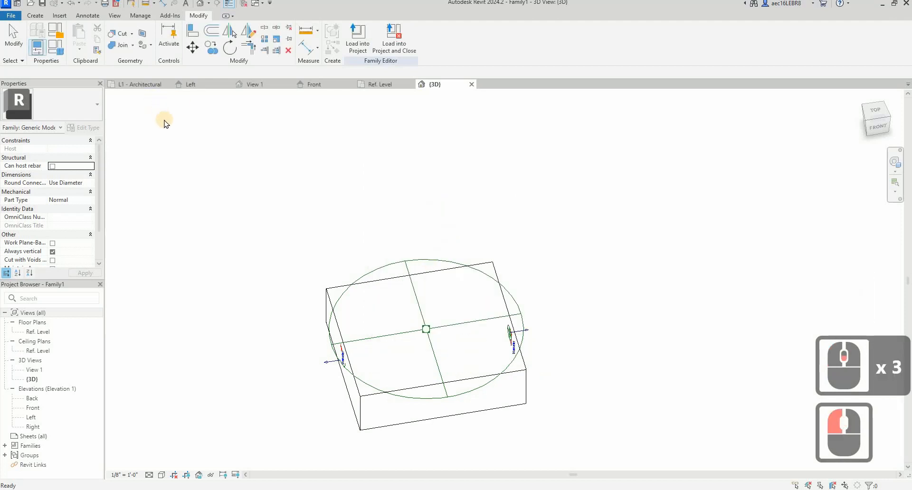
click(26, 127)
click(26, 127)
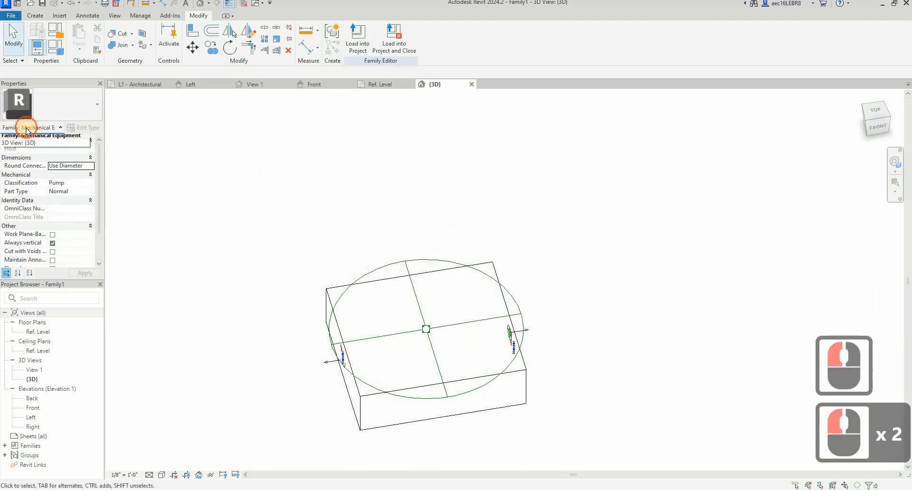
click(347, 165)
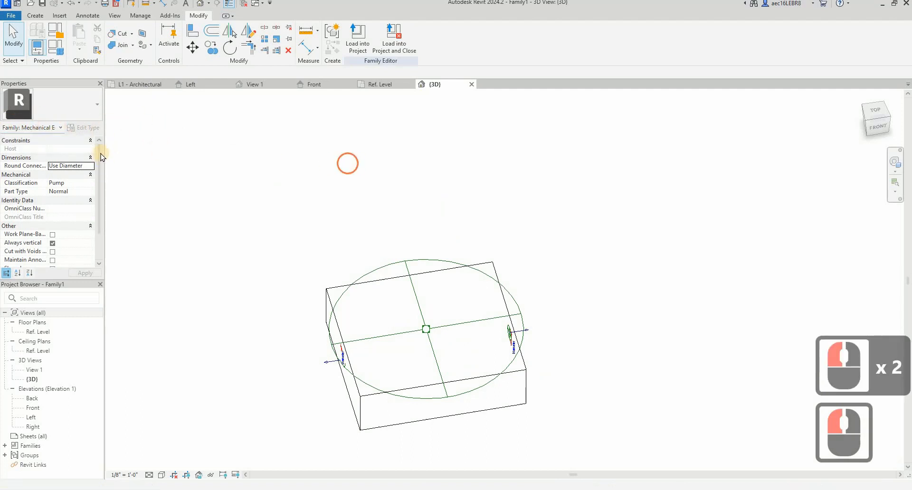
Start a new family parameter in Family Types and name it Contractor's Contact
click(60, 57)
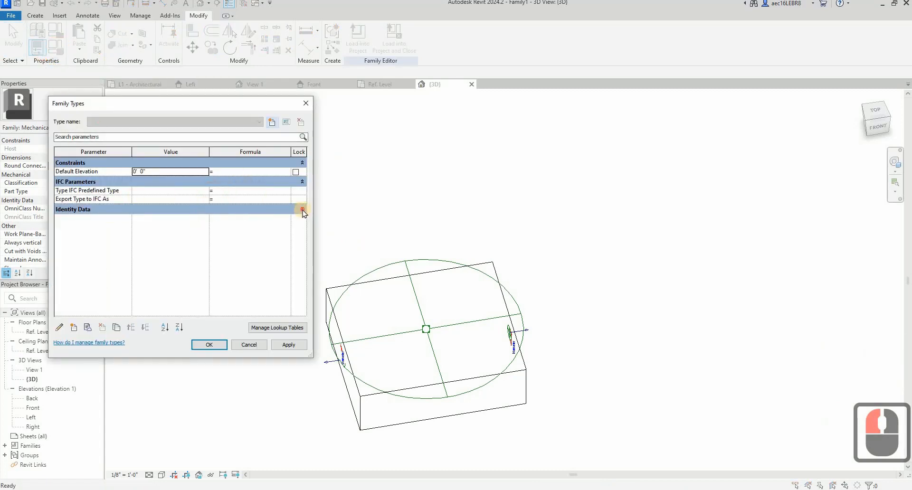
click(256, 209)
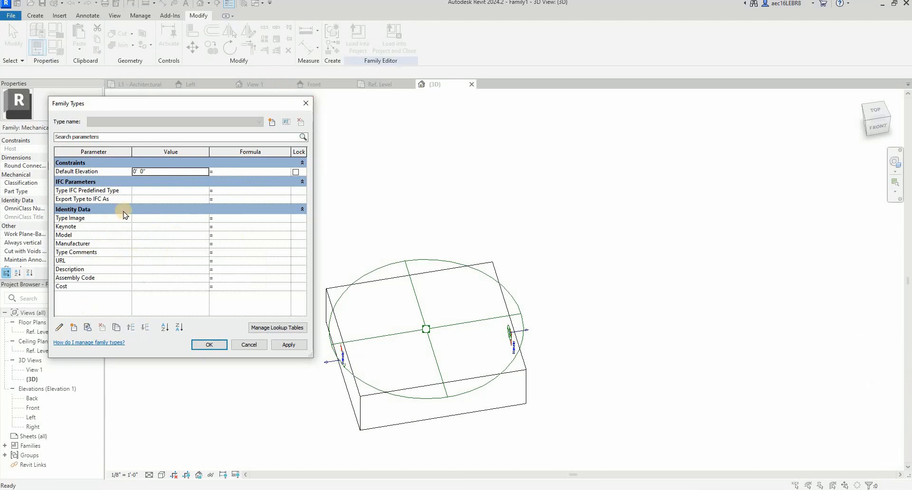
click(73, 328)
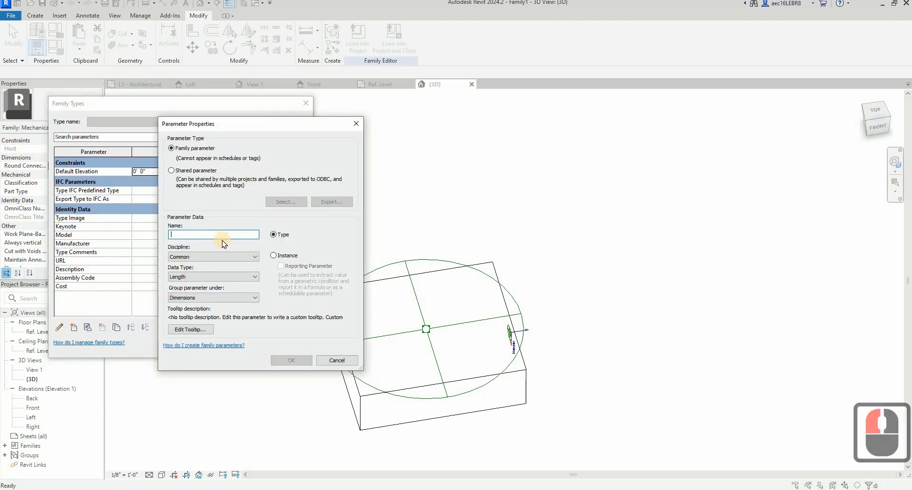
text(Contractpr)
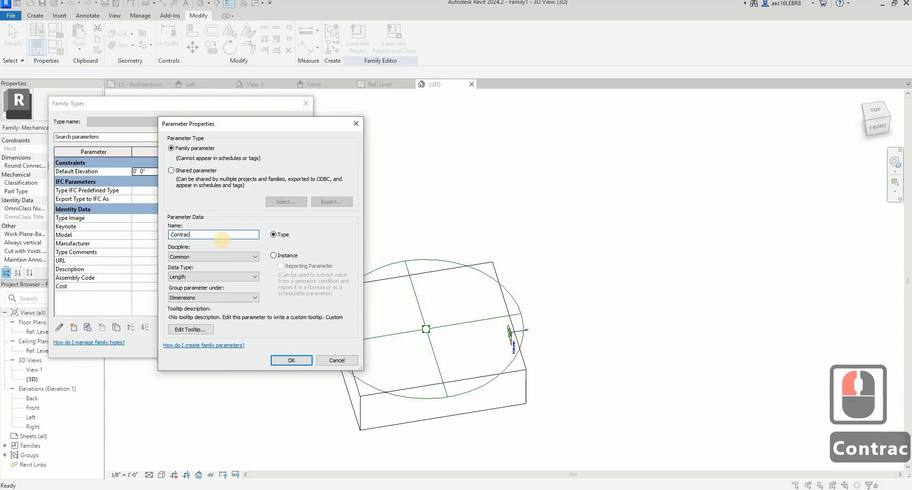
key(BackSpace)
key(BackSpace)
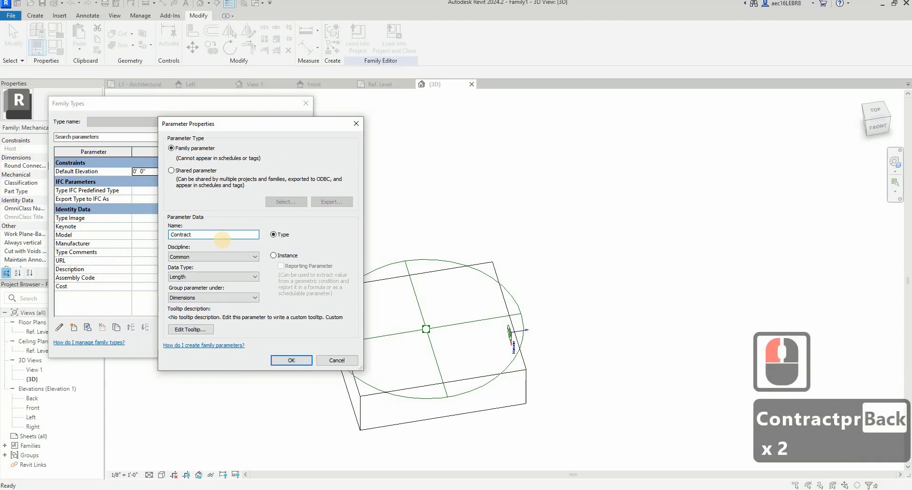
text(or's Contact)
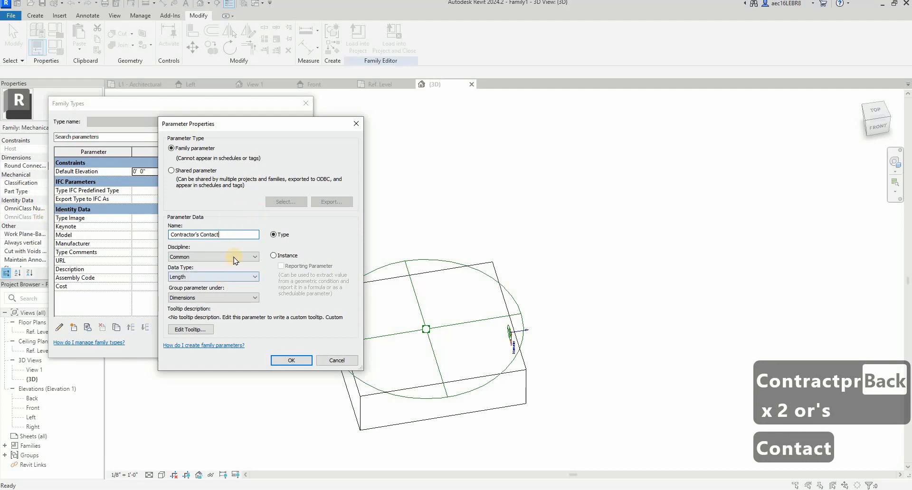
Create the Contractor's Contact parameter with Common discipline and Text data type, grouped under Identity Data
click(234, 258)
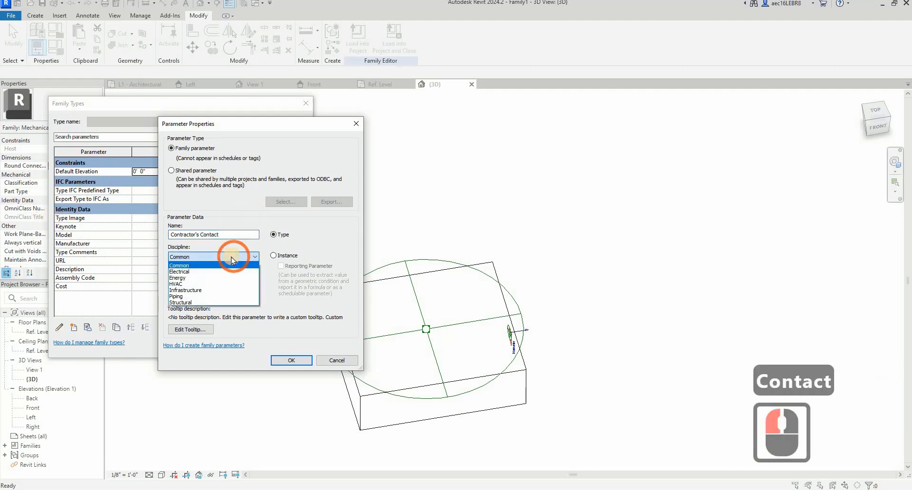
click(196, 266)
click(216, 277)
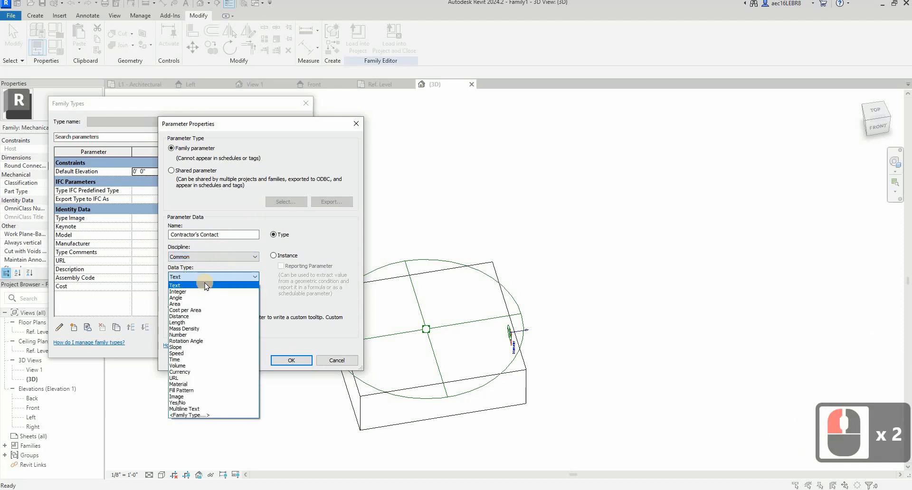
click(208, 287)
click(221, 297)
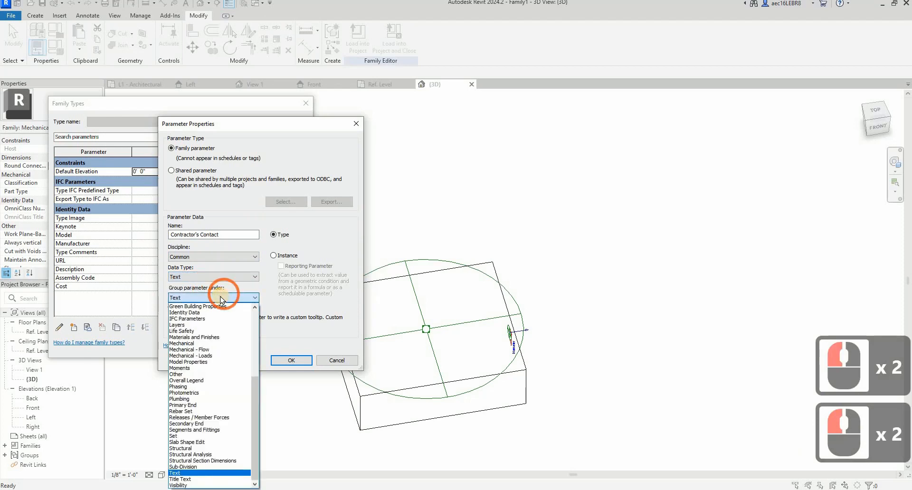
click(200, 312)
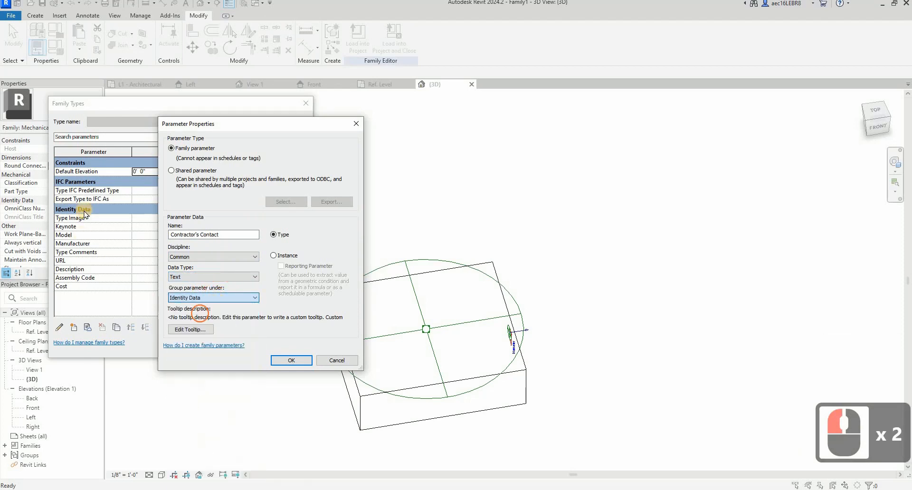
click(72, 220)
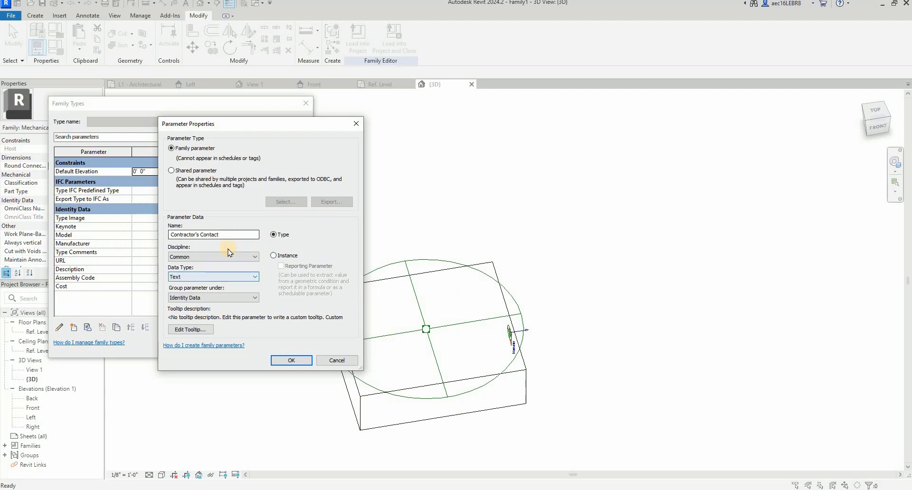
click(294, 361)
Fill in the contact number as the value of the Contractor's Contact parameter
click(156, 219)
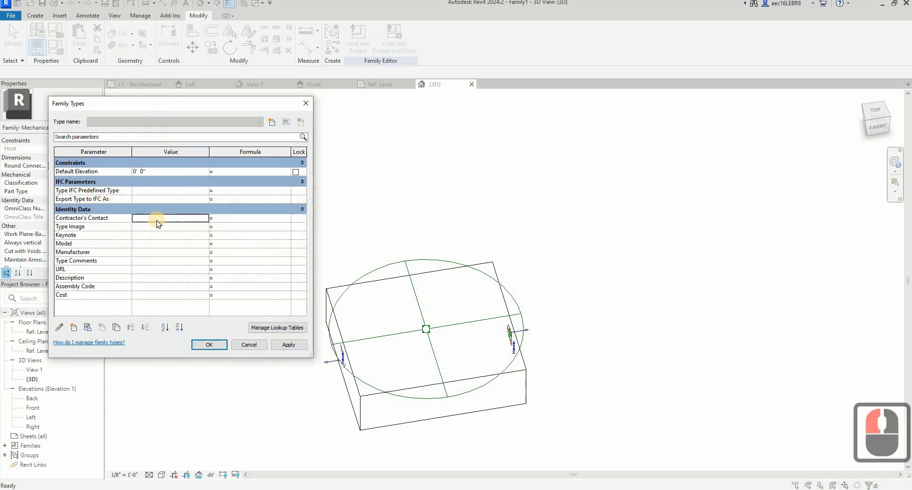
click(156, 220)
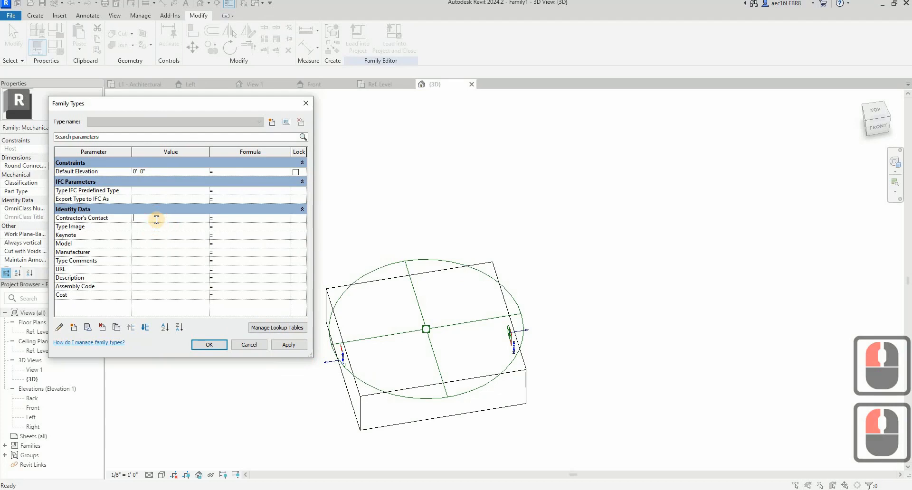
text(1234)
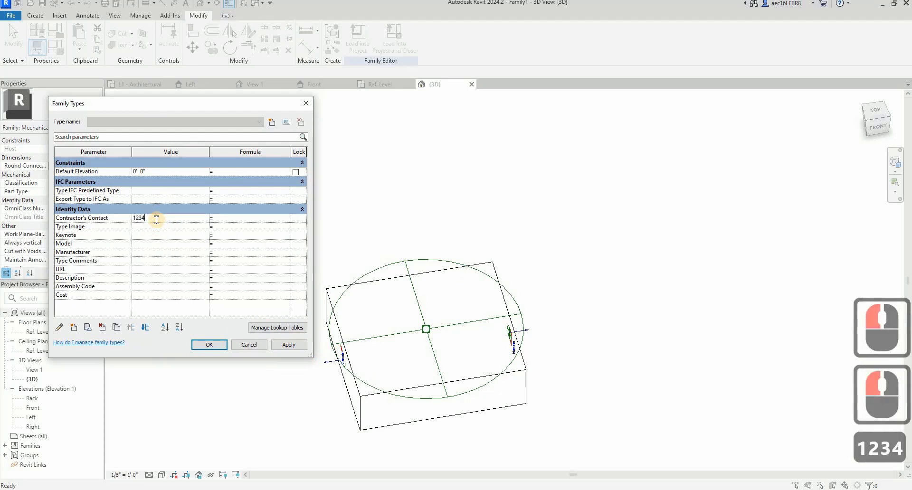
text(5)
click(227, 315)
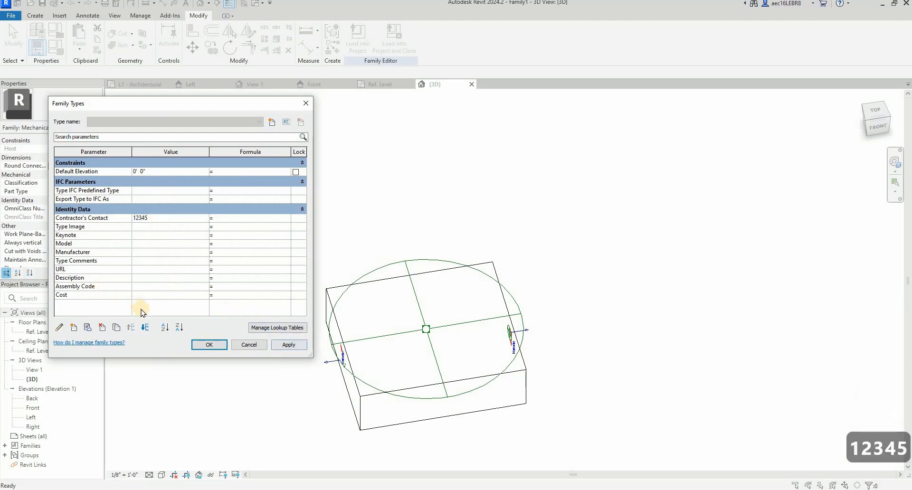
click(133, 236)
click(175, 217)
Set the family type's Model to Pump A and its Manufacturer to Manufacture A
click(221, 243)
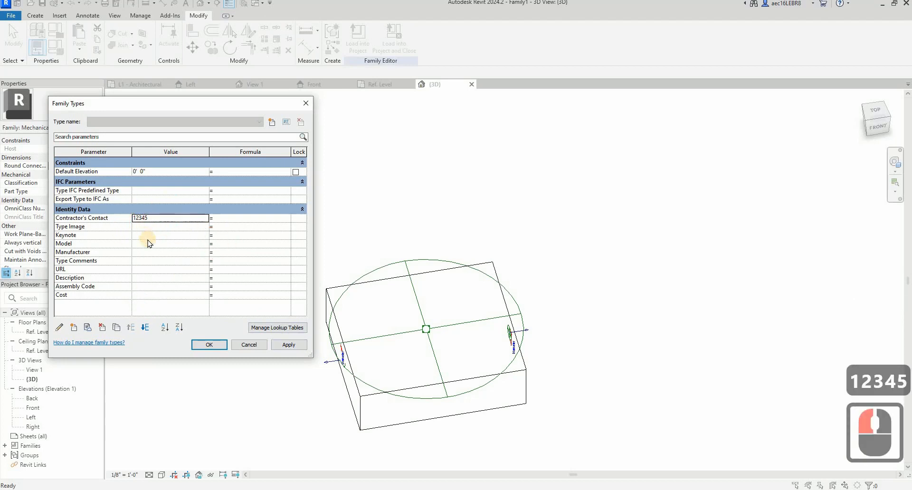
click(179, 254)
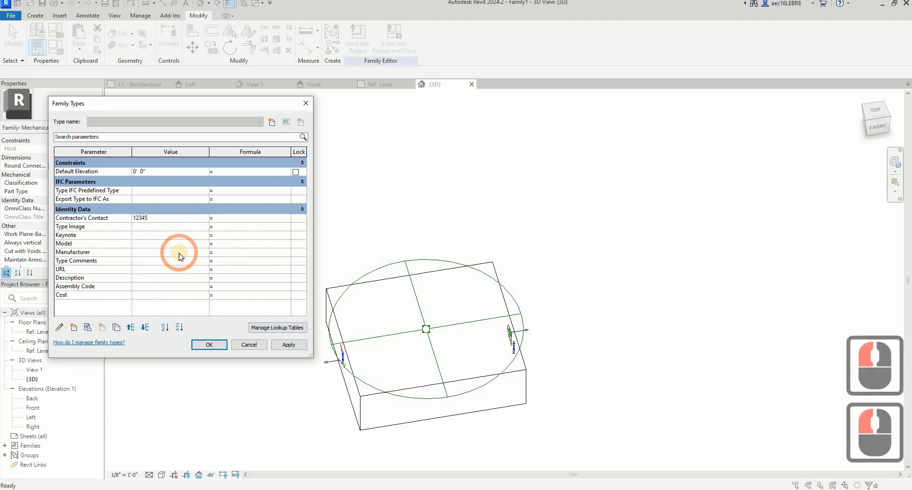
text(Pump A)
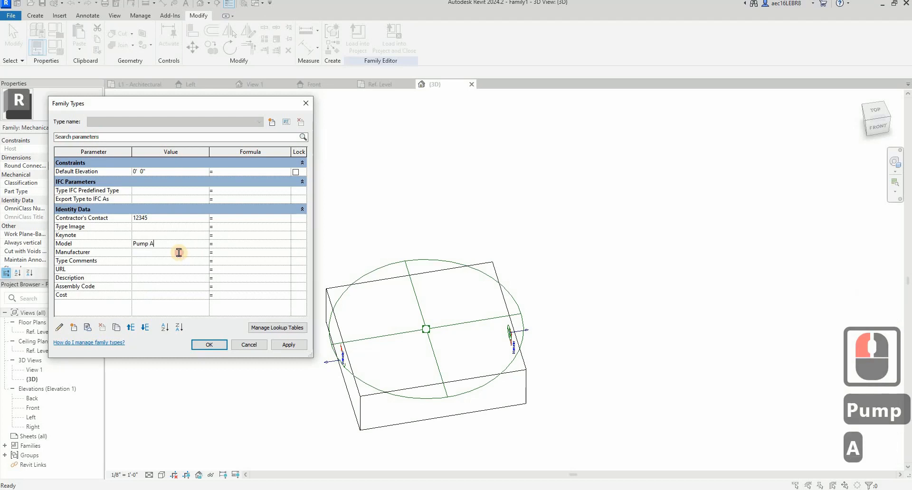
click(179, 252)
text(Manu)
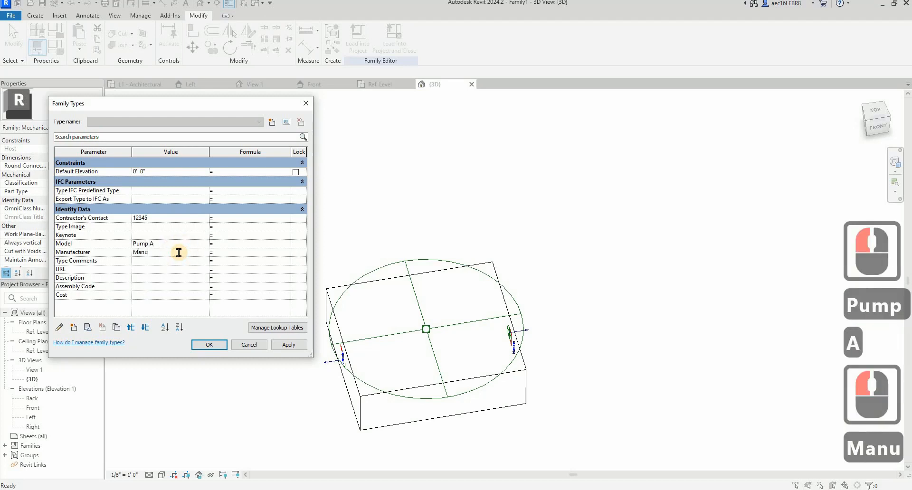
text(facture)
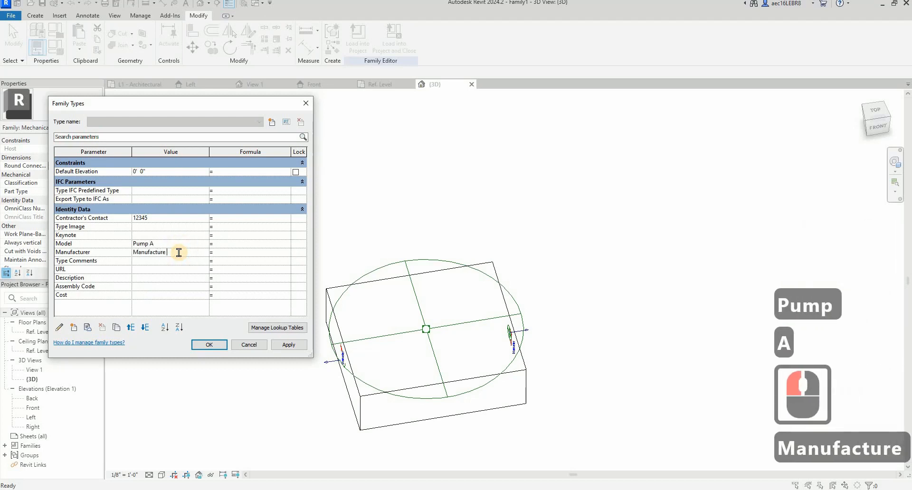
text( A)
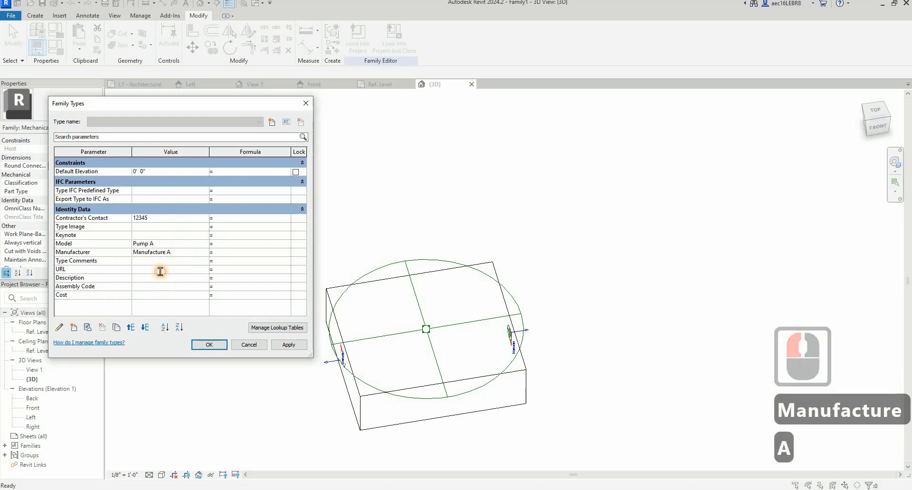
click(161, 270)
text(ht)
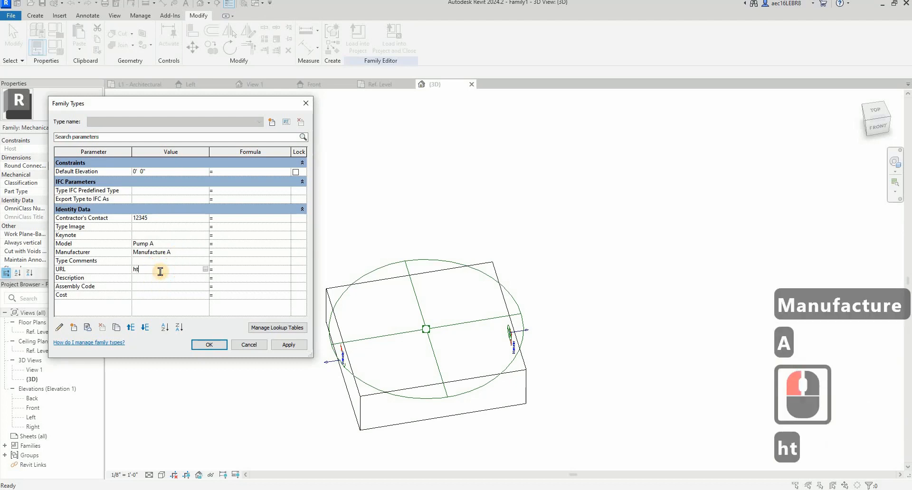
text(tps:)
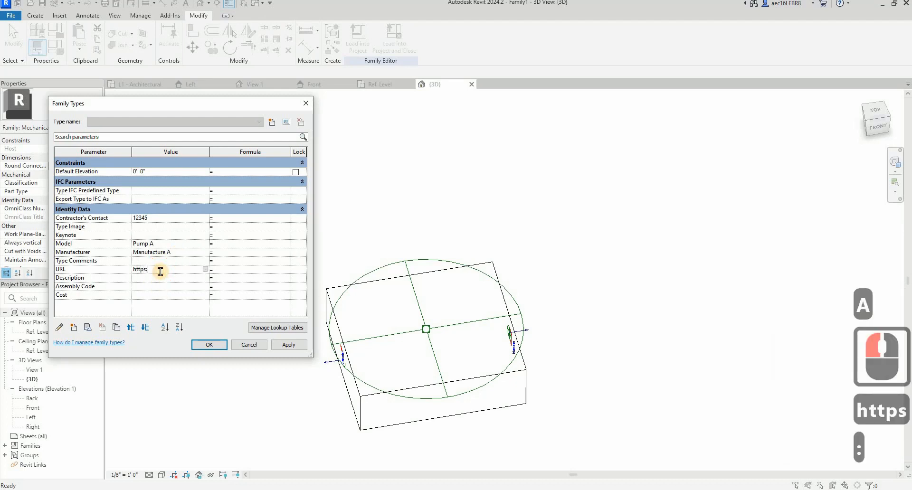
text(//bimjkl)
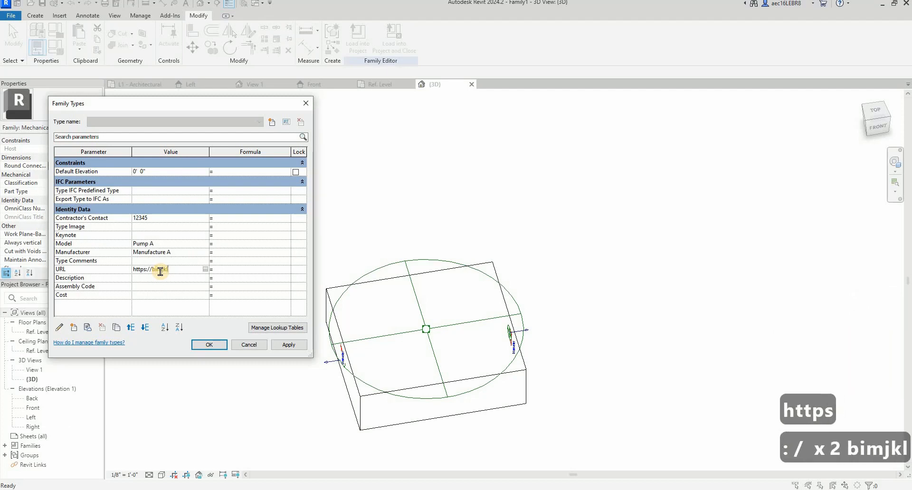
text(ue.teachable.)
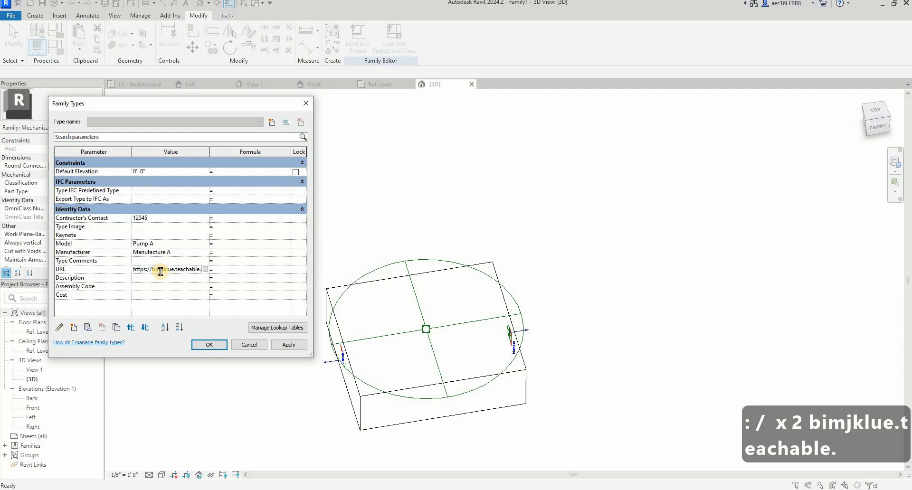
text(com/)
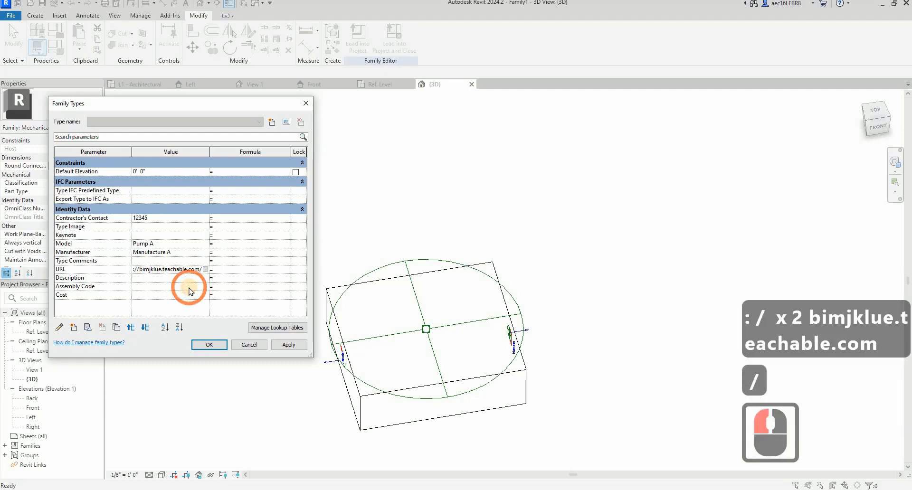
key(BackSpace)
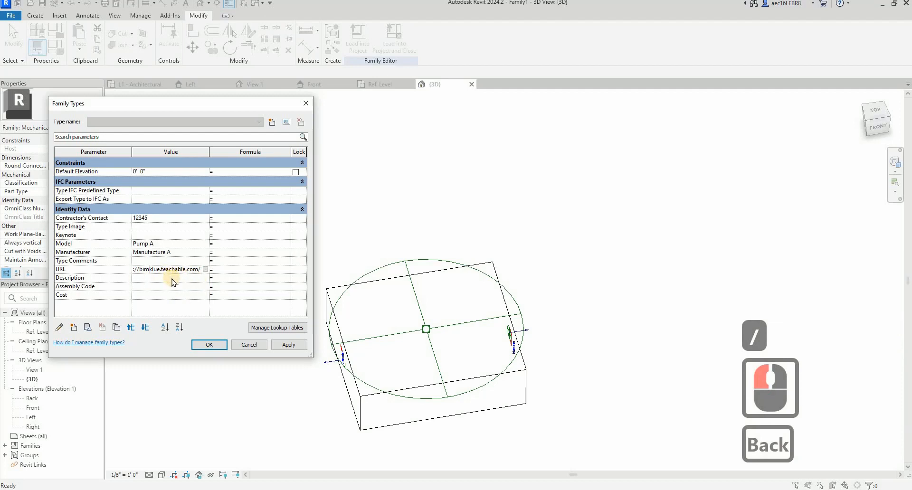
Set the family type's Description to Water Pump A
click(169, 279)
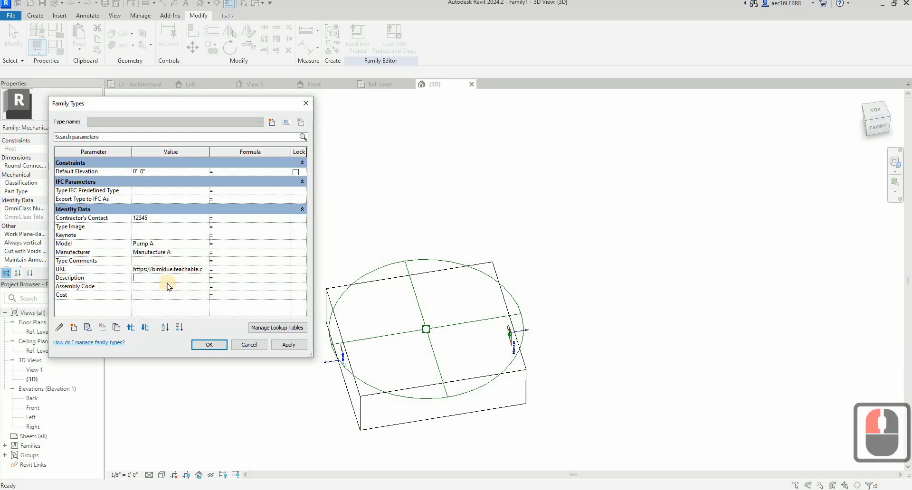
text(Me)
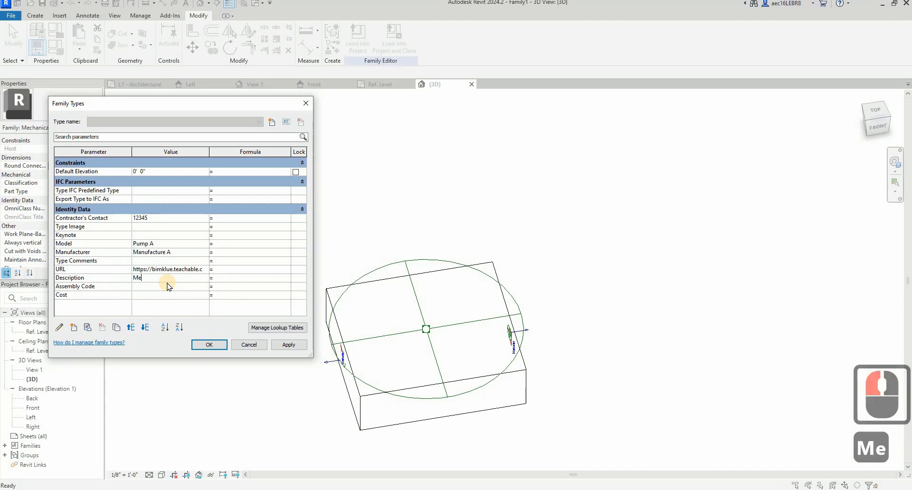
key(BackSpace)
key(BackSpace)
key(BackSpace)
text(Water )
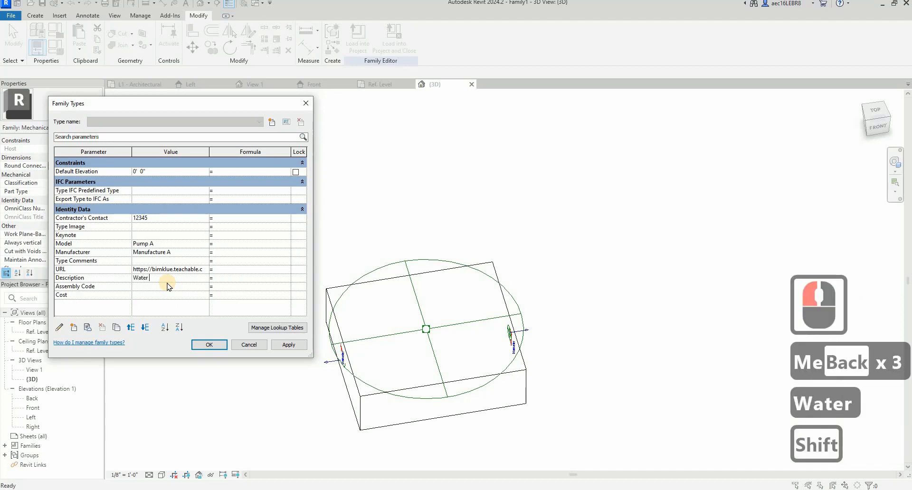
text(Pump A)
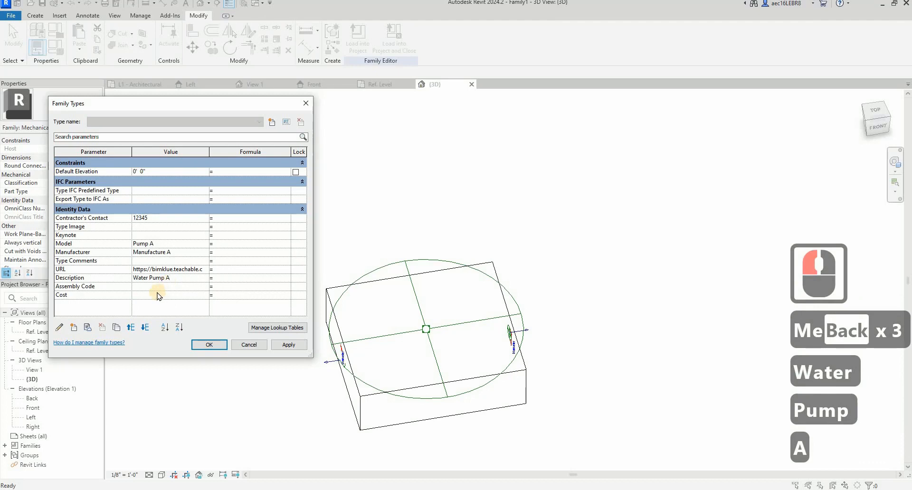
Set the family type's Cost to 5000 and apply all the family type values
click(163, 299)
text(5000)
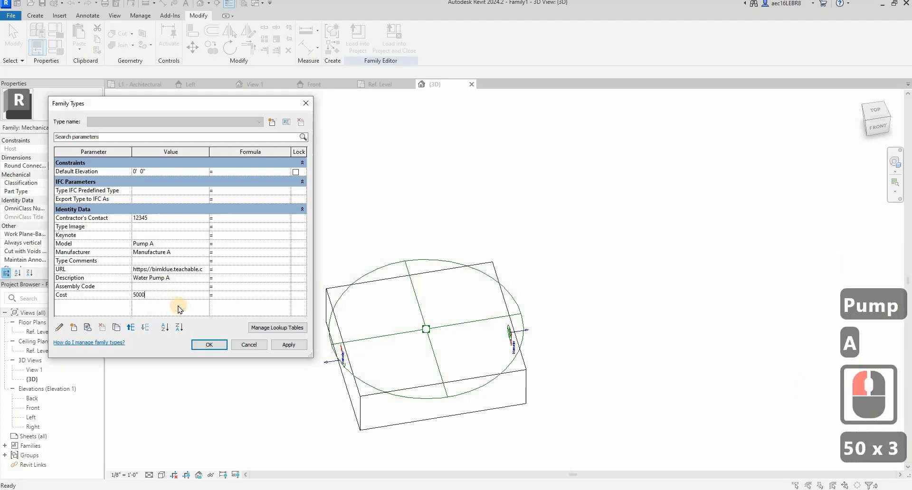
click(180, 309)
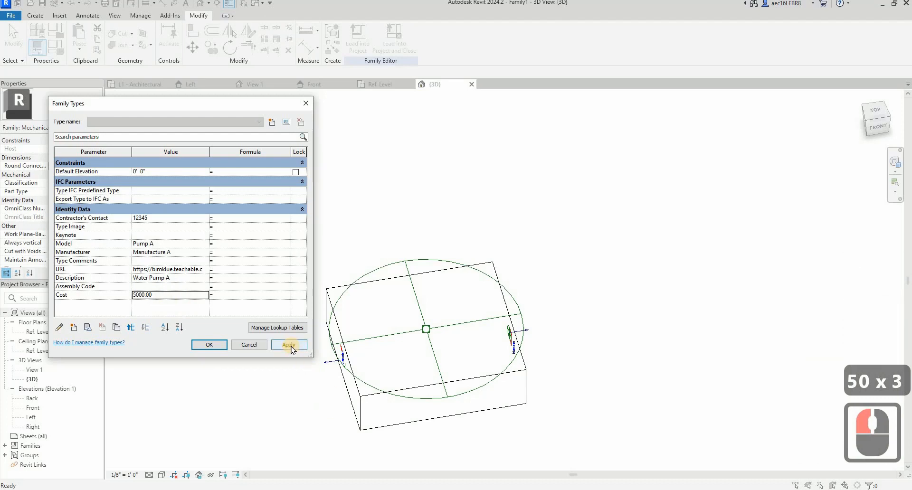
click(274, 348)
click(205, 345)
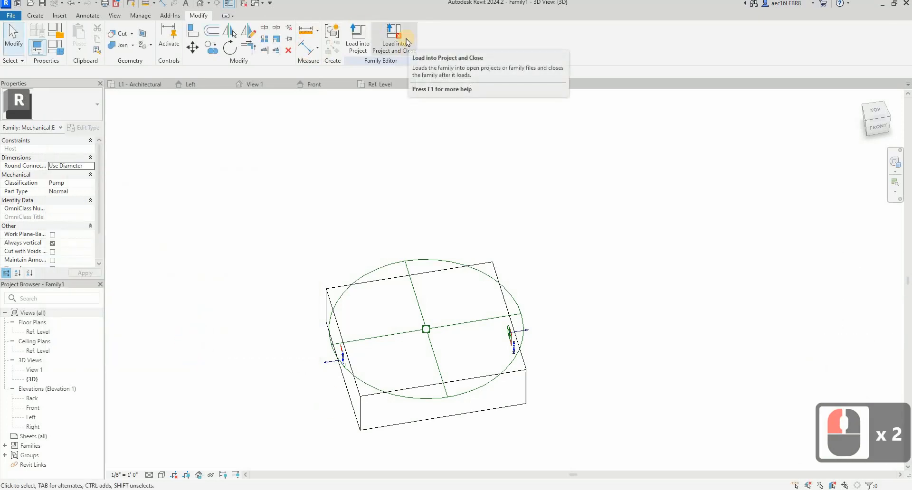
Load the family into the project and close it, saving it as Trial Pump in the Families folder under Online Training (Free)
click(407, 42)
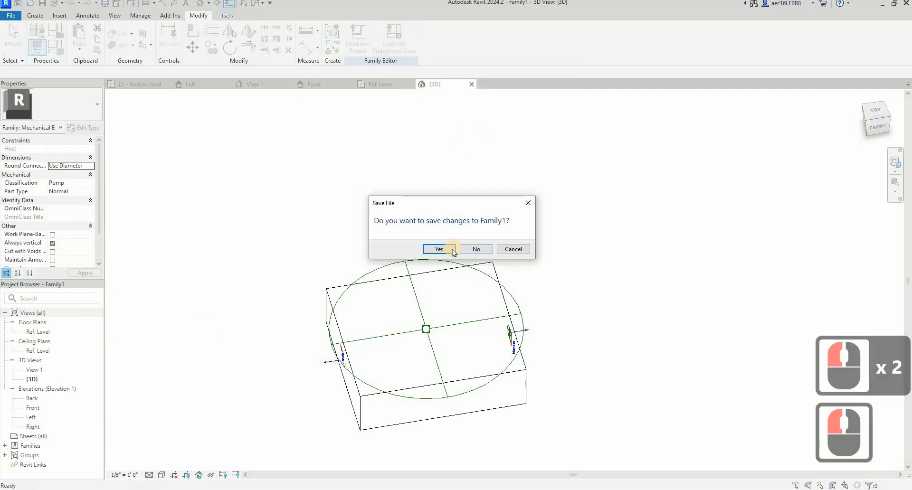
click(451, 250)
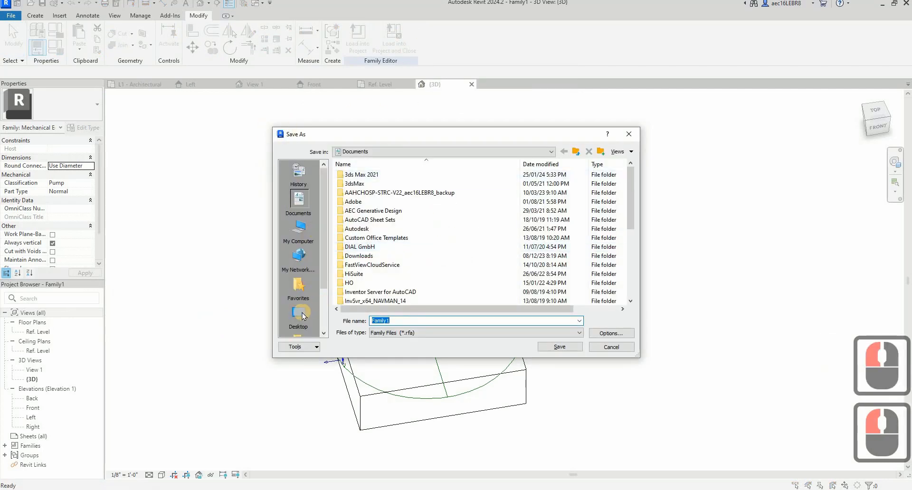
click(298, 316)
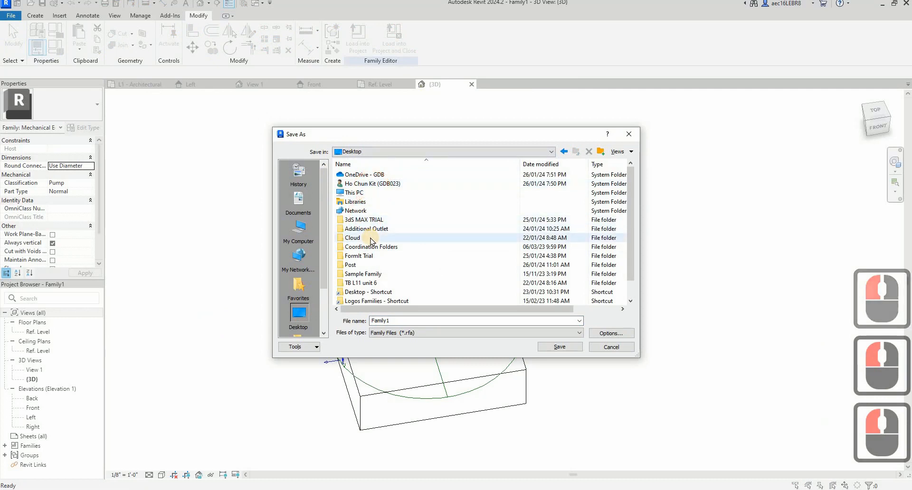
scroll(366, 243, down, 3)
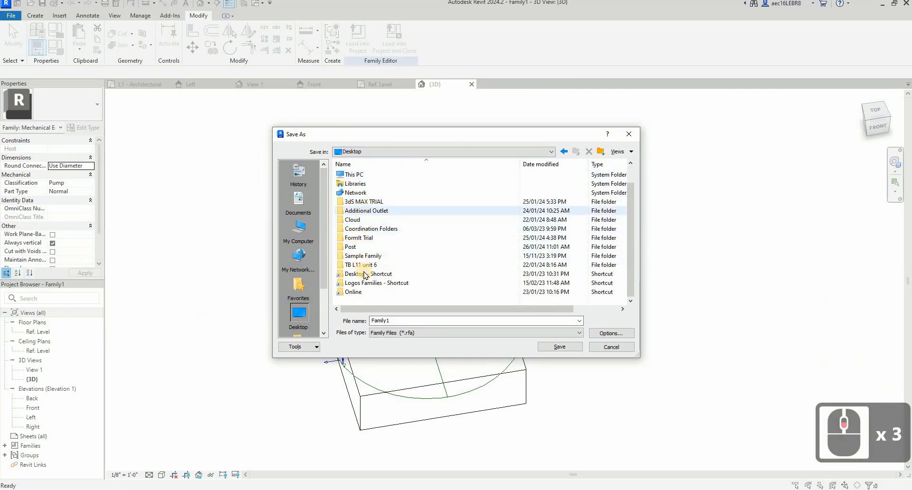
double_click(353, 292)
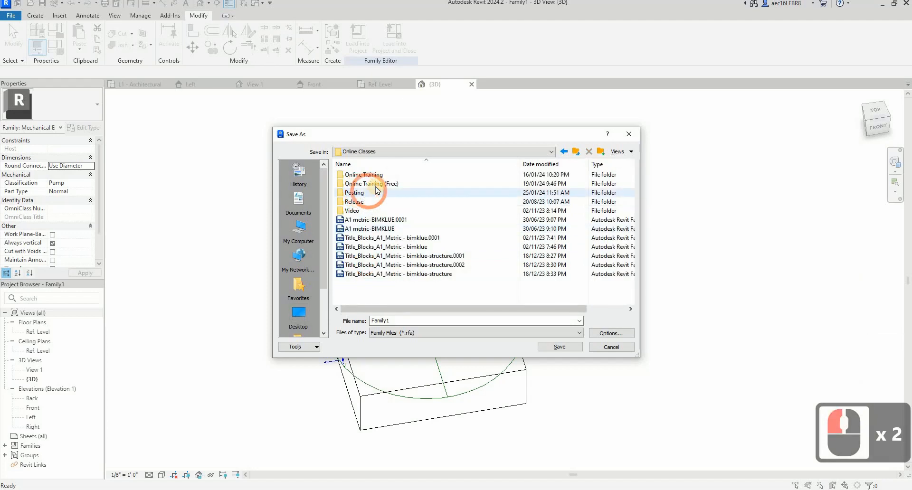
double_click(377, 184)
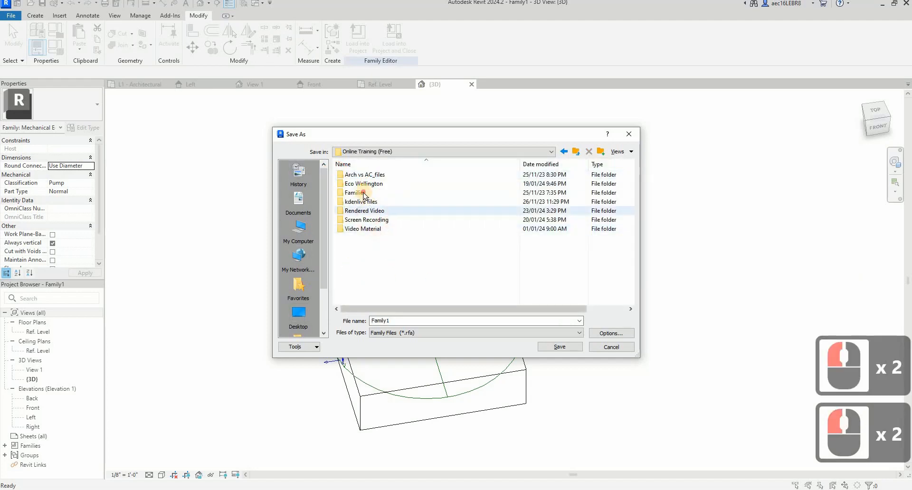
click(364, 192)
triple_click(427, 321)
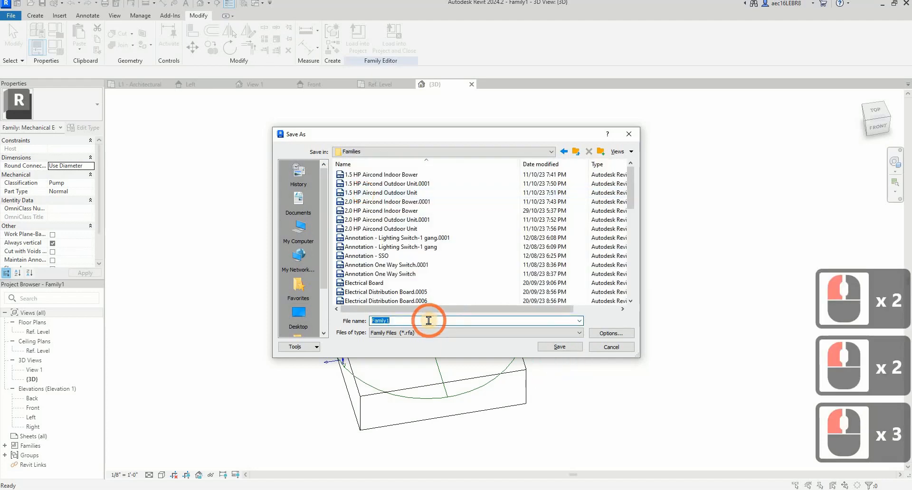
text(Trial Pump)
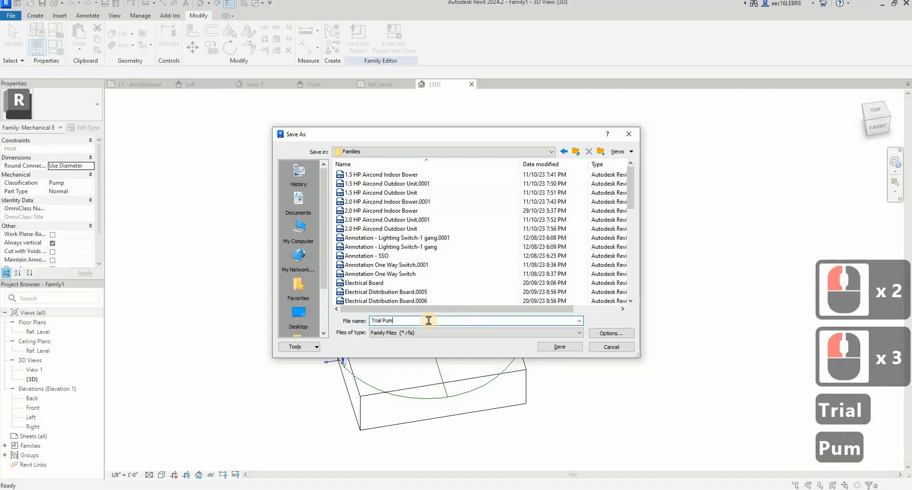
click(556, 348)
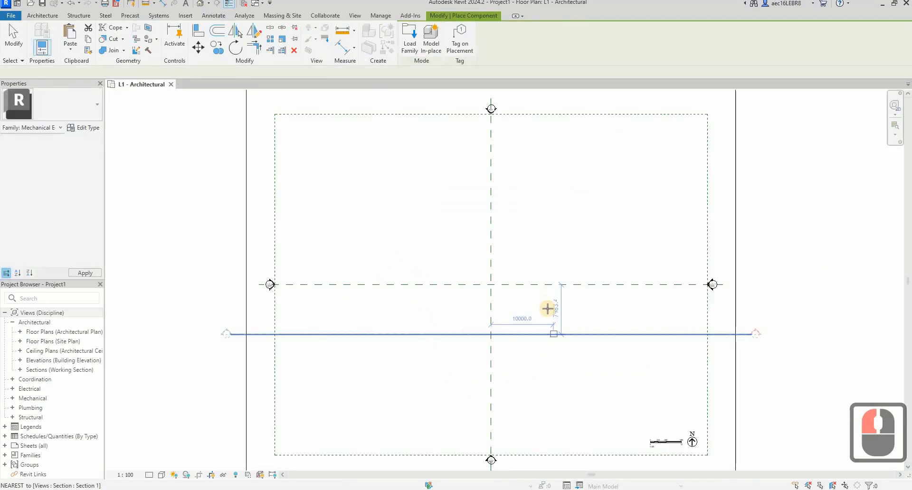
Place one Trial Pump on the L1 plan, about 2000 mm left of the vertical and 3200 mm above the horizontal dashed line
scroll(470, 246, up, 4)
click(470, 245)
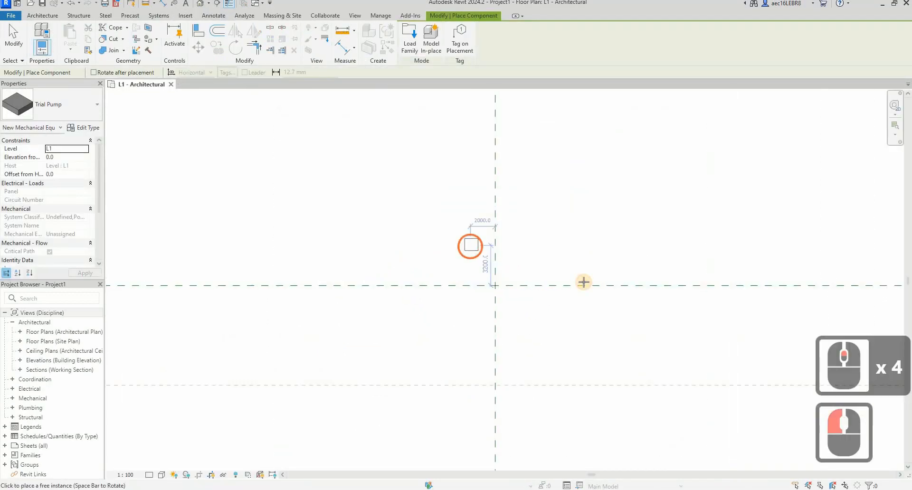
key(Escape)
key(Escape)
Try to draw a horizontal pipe about 3400 mm long from the pump's Out connector
scroll(473, 248, up, 4)
click(478, 249)
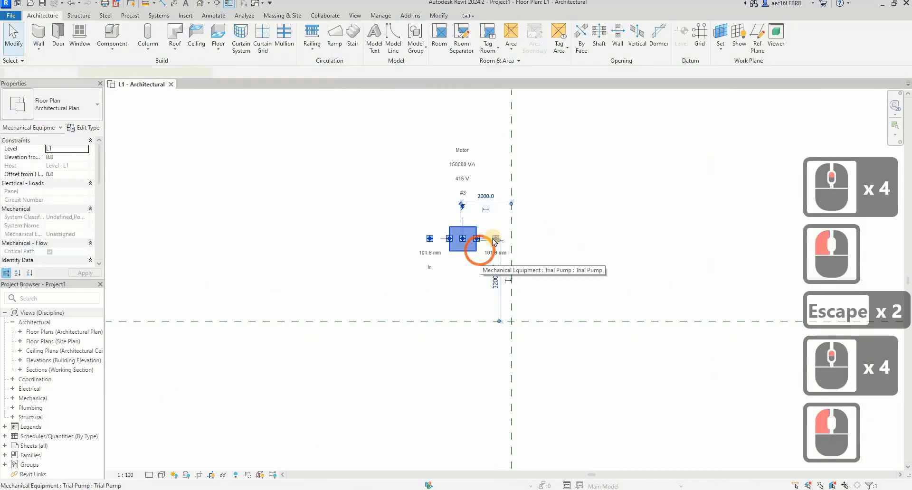
click(494, 239)
scroll(469, 225, up, 4)
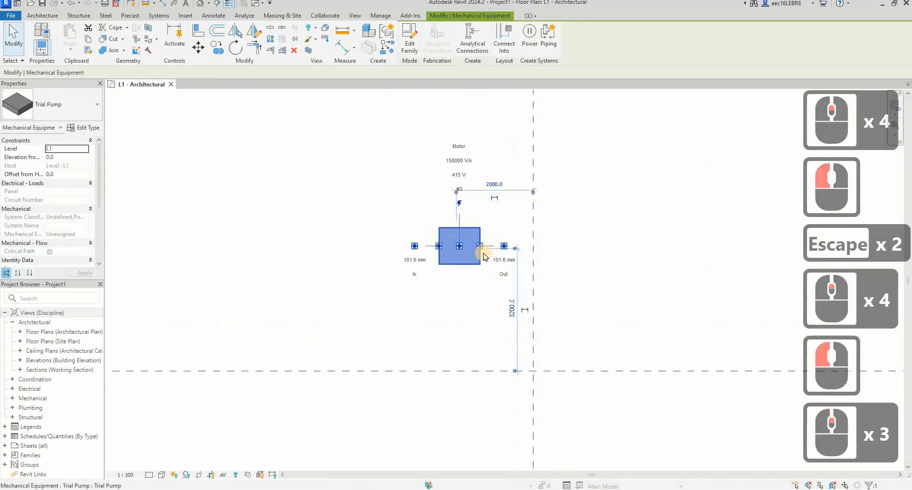
right_click(483, 251)
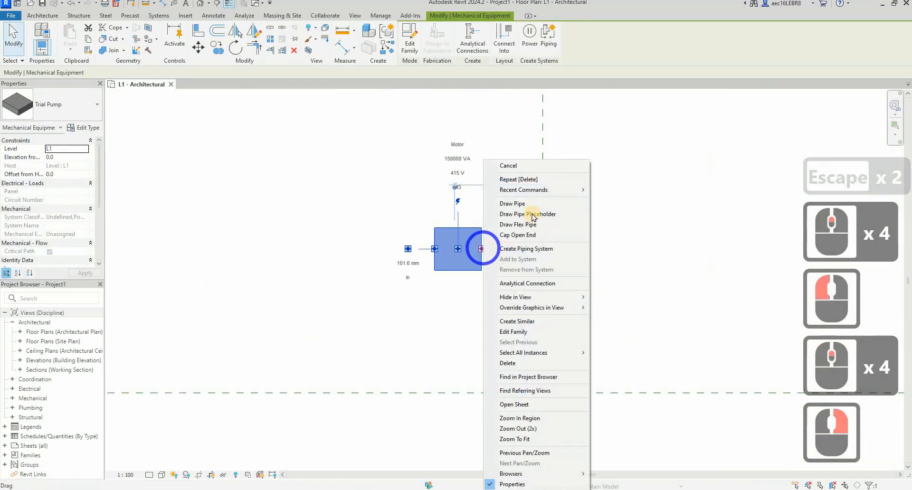
click(531, 209)
click(631, 252)
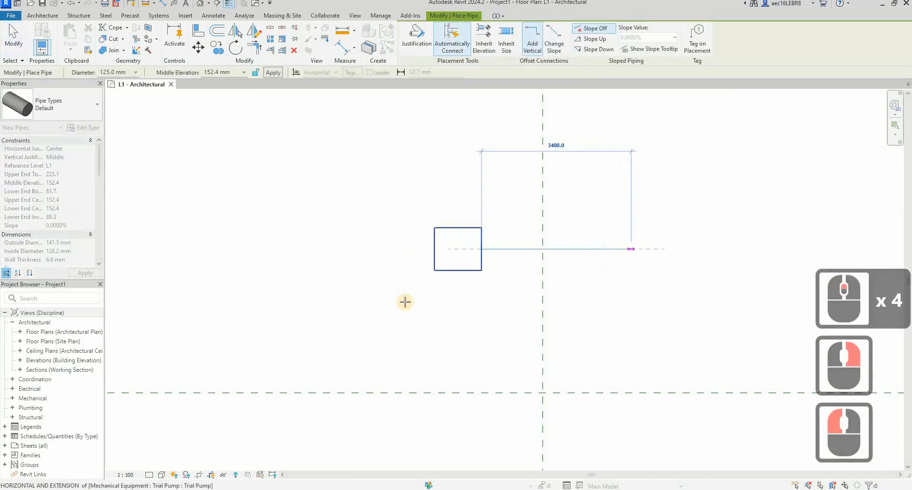
Set the floor plan's detail level to Fine and leave the pipe command
click(151, 473)
click(158, 466)
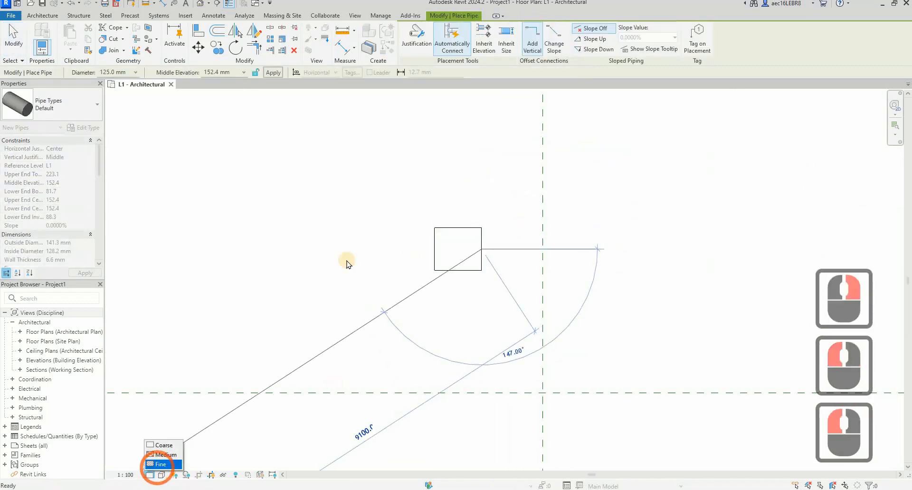
key(Escape)
Try again to draw a horizontal Default pipe from the pump's Out connector, then dismiss the attempt
click(482, 249)
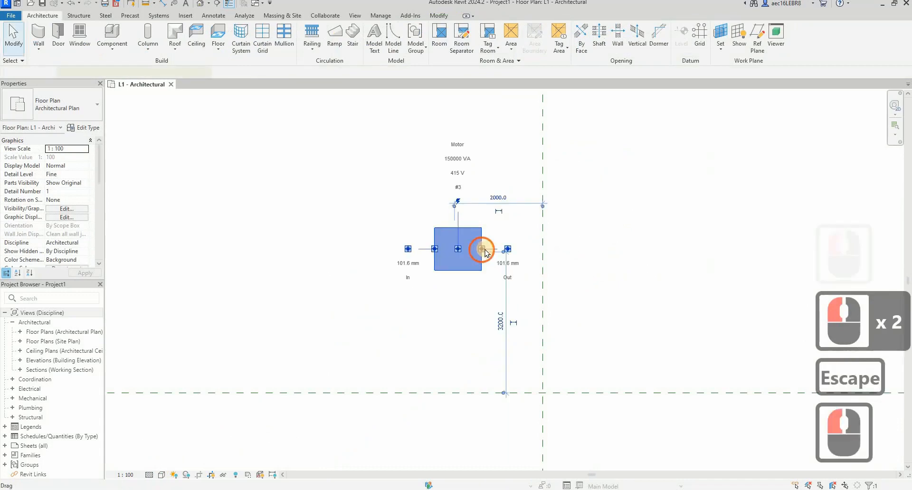
right_click(484, 250)
click(534, 203)
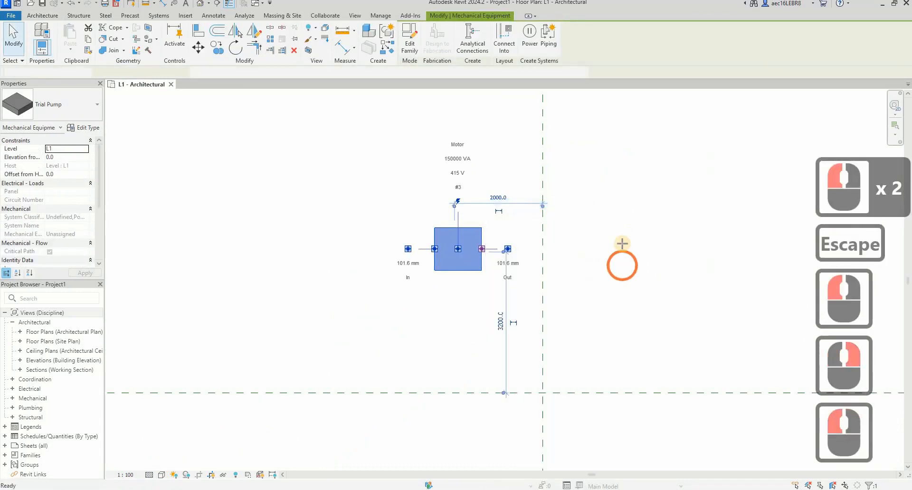
click(633, 249)
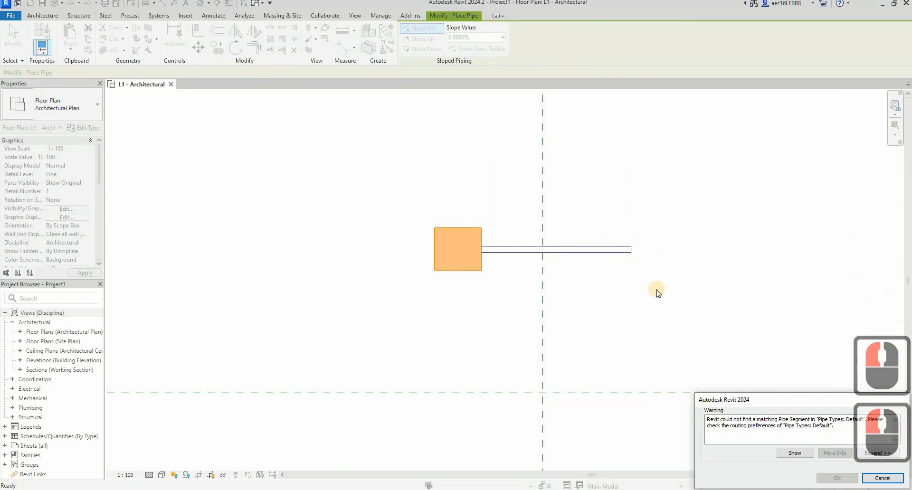
key(Escape)
key(Escape)
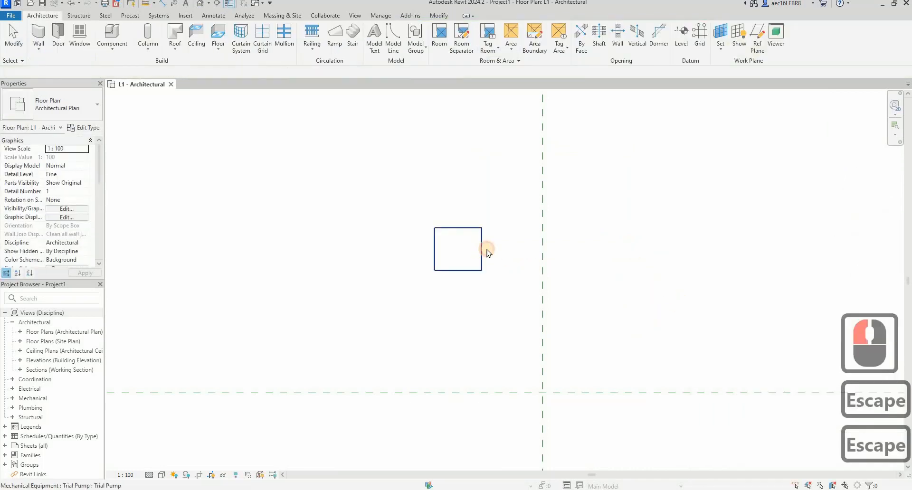
Begin a Default pipe at the pump's Out connector and set its diameter to 100 mm
click(484, 251)
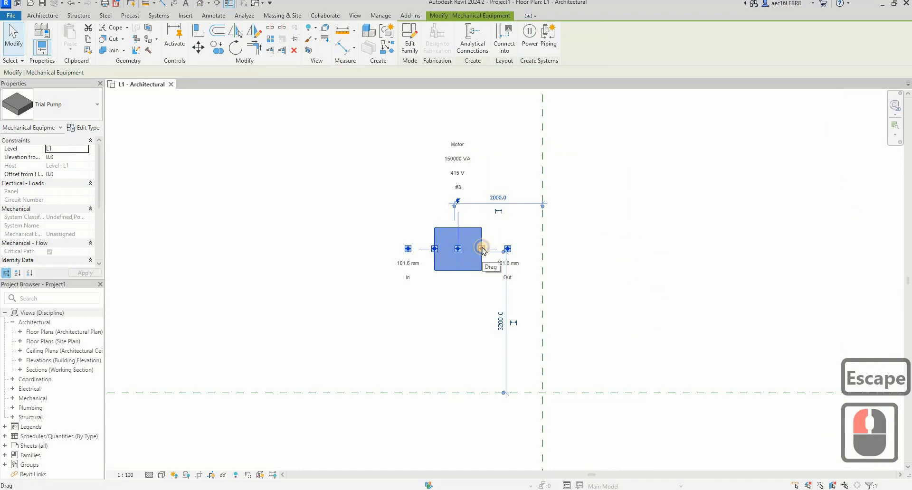
right_click(483, 250)
click(516, 204)
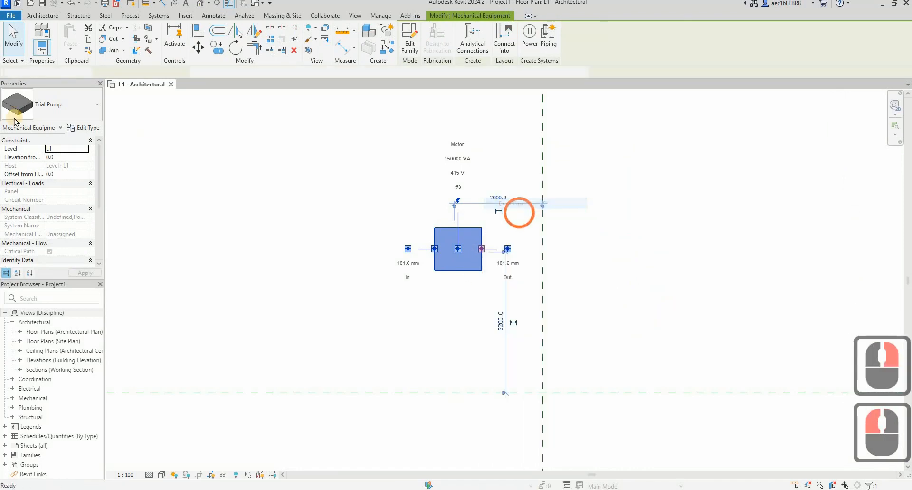
click(77, 97)
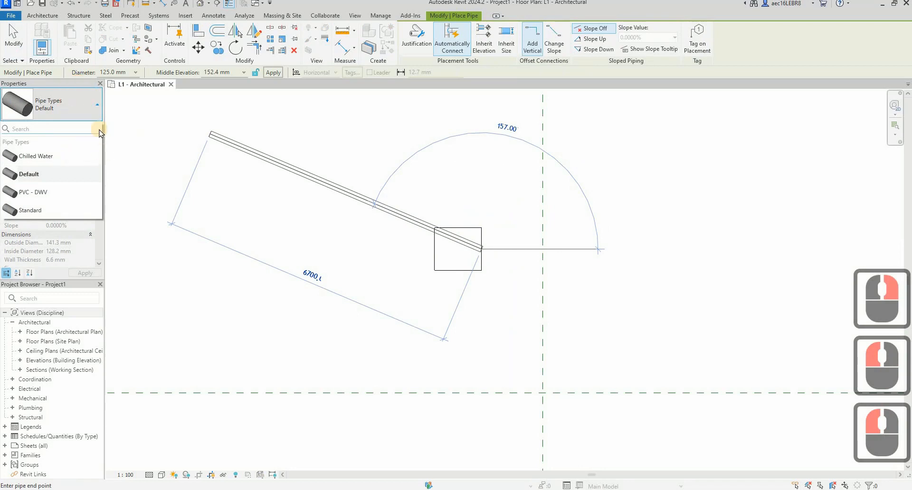
key(Escape)
click(135, 71)
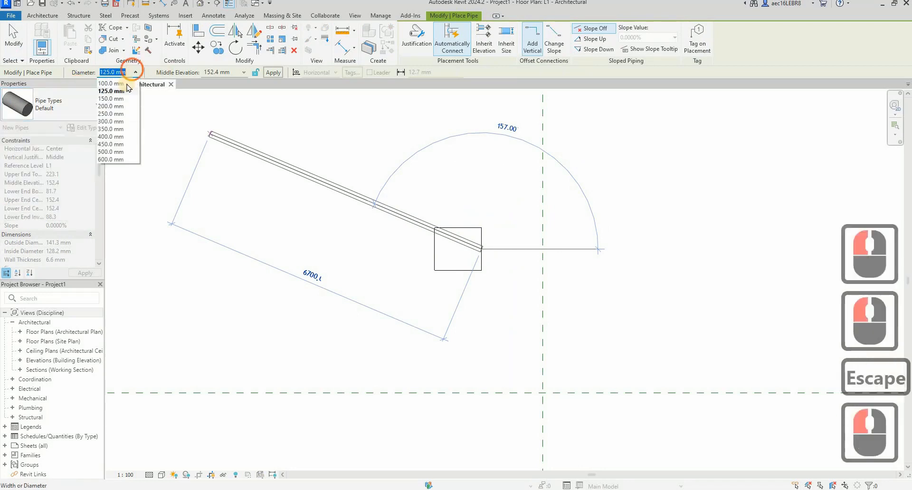
click(651, 154)
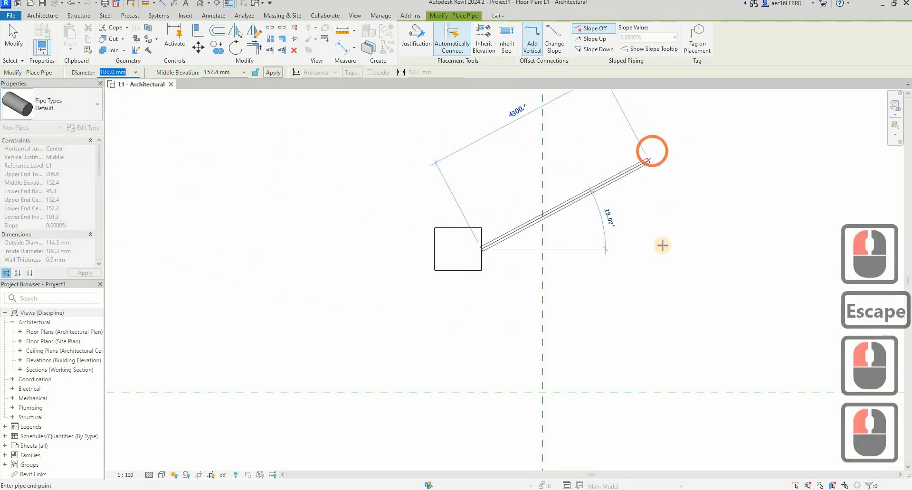
Try to finish the 100 mm pipe horizontally away from the pump and leave the pipe command
click(658, 244)
click(548, 290)
key(Escape)
key(Escape)
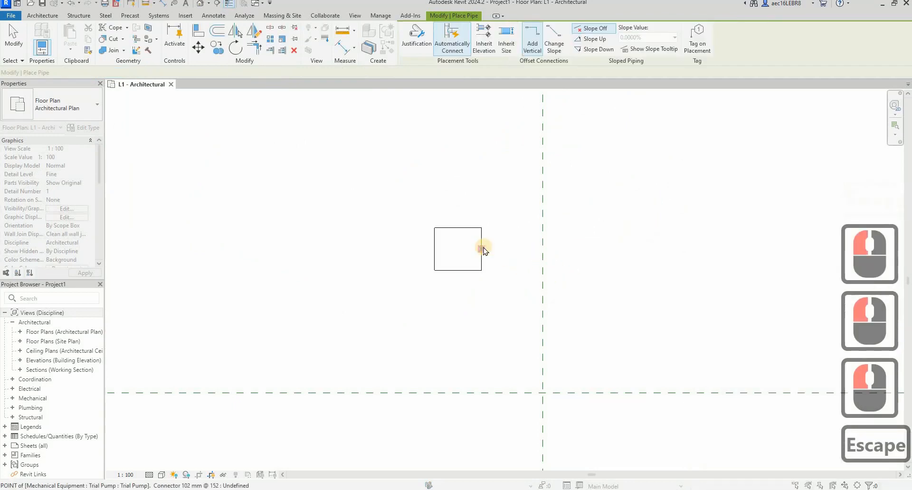
click(485, 257)
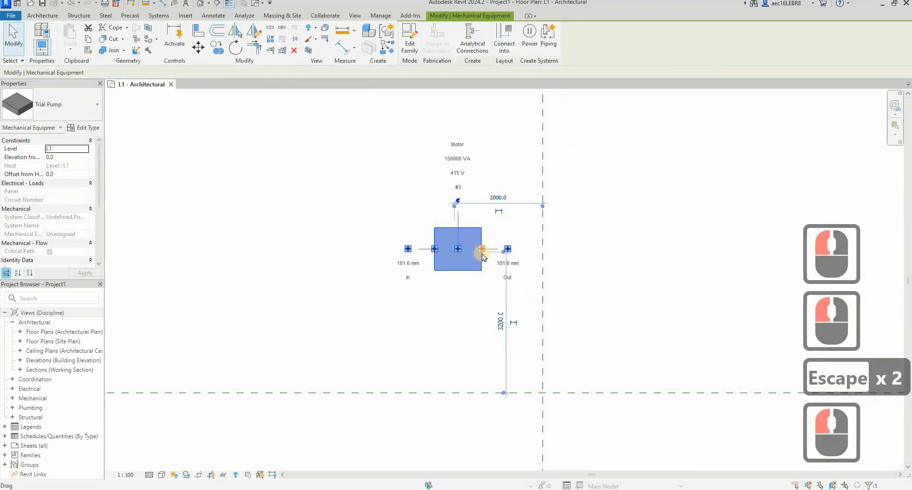
key(Escape)
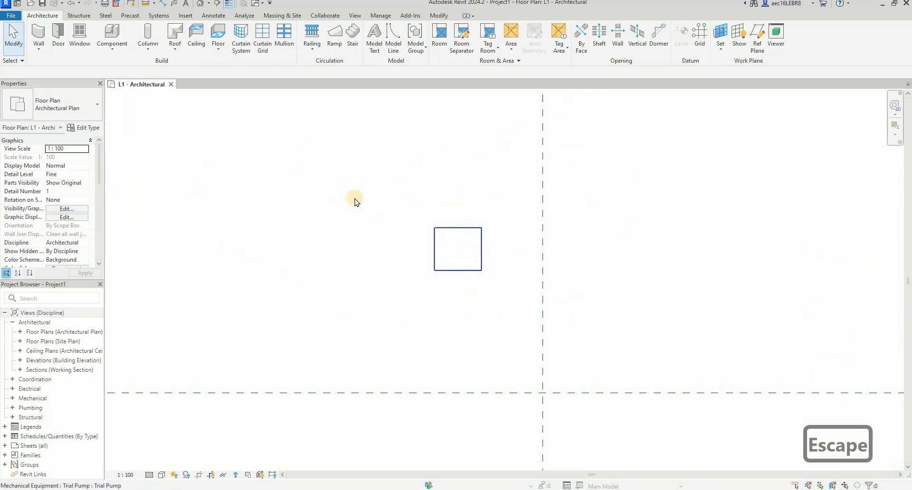
key(p)
key(i)
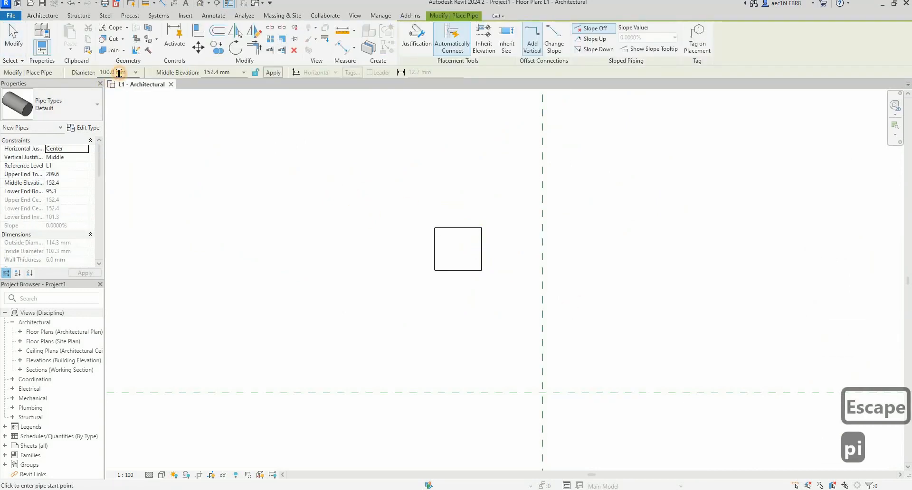
click(130, 72)
click(135, 72)
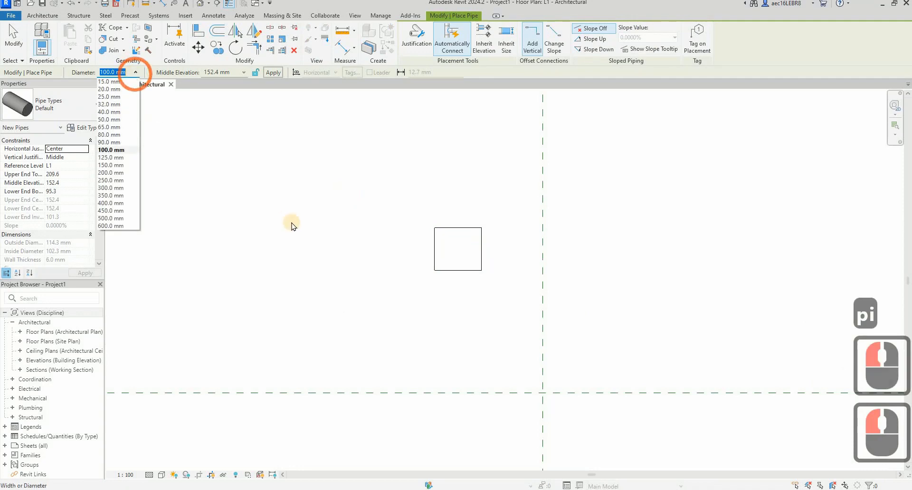
key(Escape)
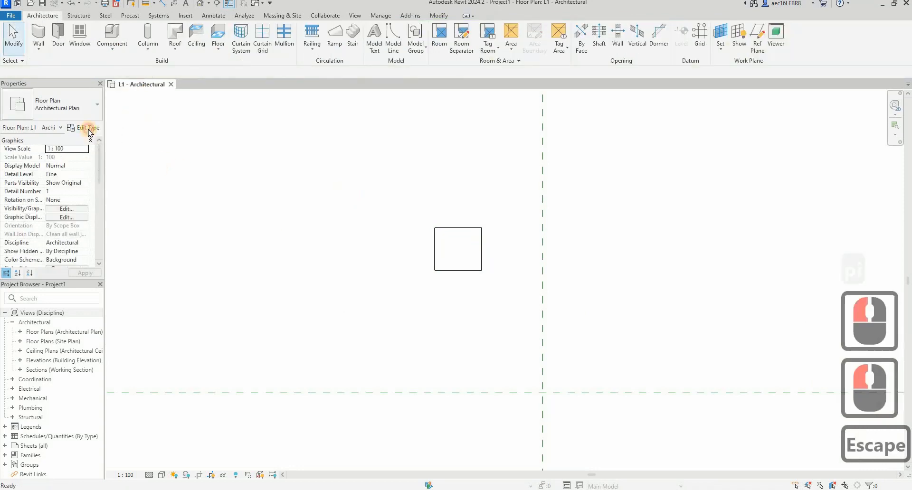
click(284, 129)
key(Escape)
key(Escape)
Draw a separate horizontal 100 mm Default pipe about 2900 mm long above the pump in plan
key(p)
key(i)
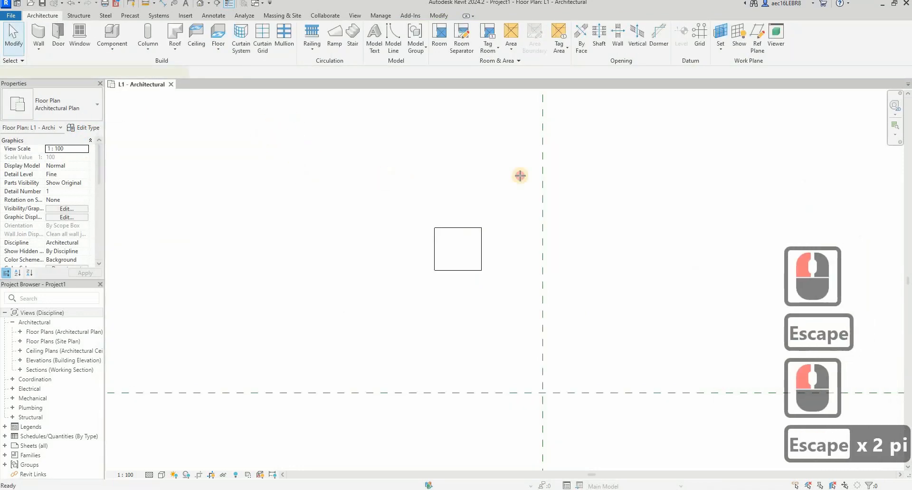
click(396, 179)
click(525, 179)
key(Escape)
key(Escape)
Open the Default pipe type's routing preferences and set the Union fitting to M_Coupling - Generic: Standard
click(489, 180)
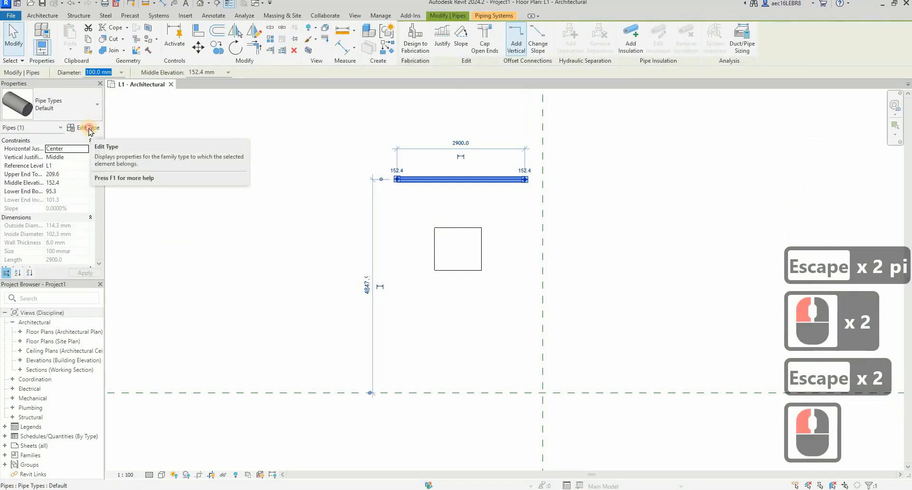
click(90, 128)
click(531, 227)
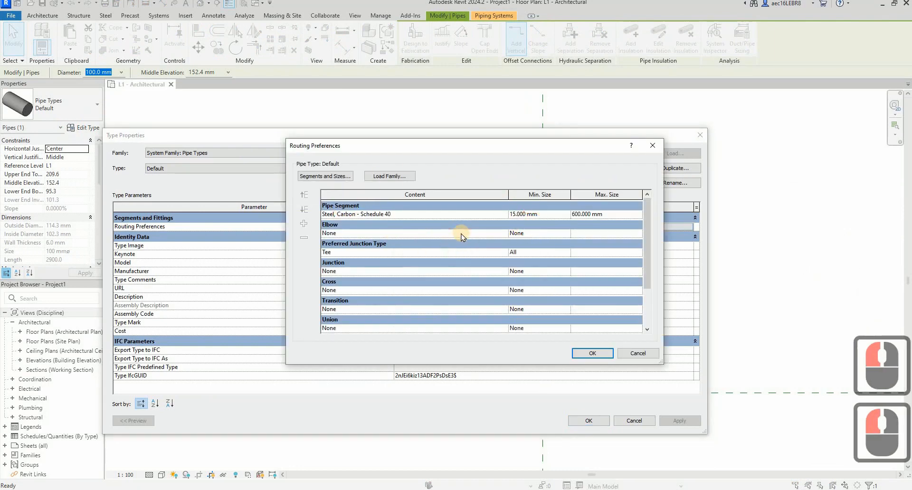
scroll(460, 236, down, 3)
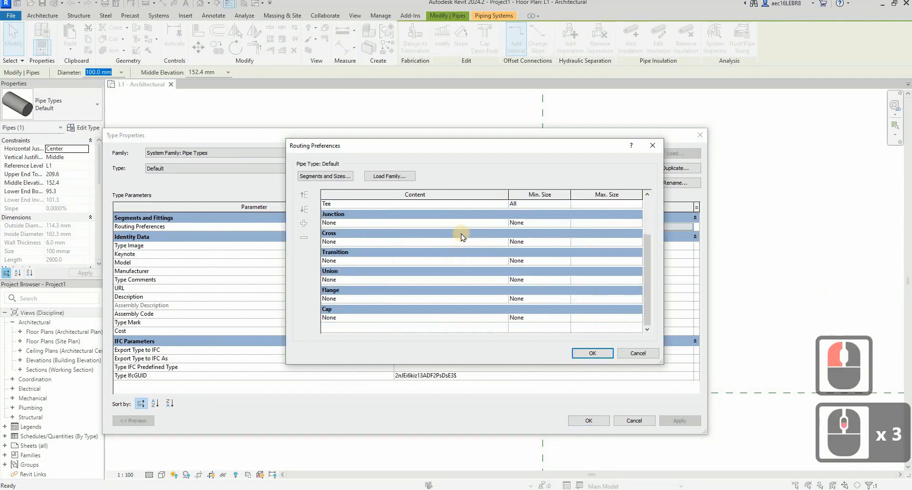
scroll(461, 236, up, 1)
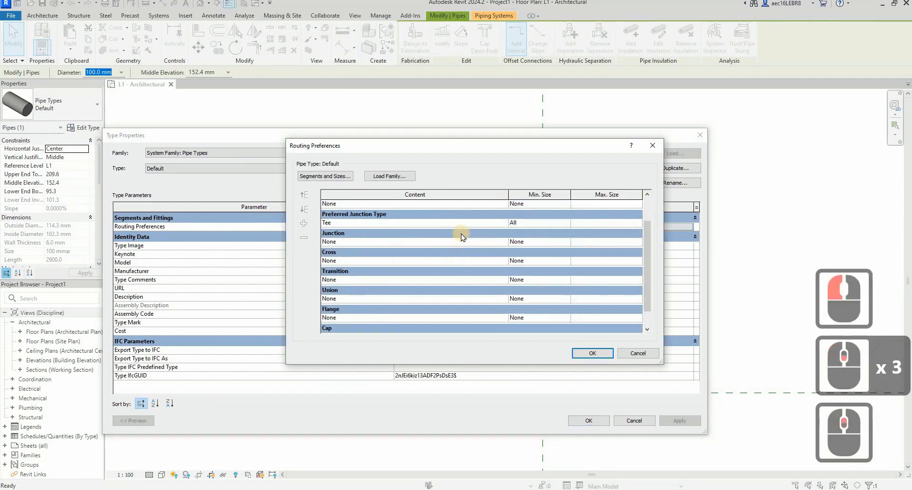
click(506, 299)
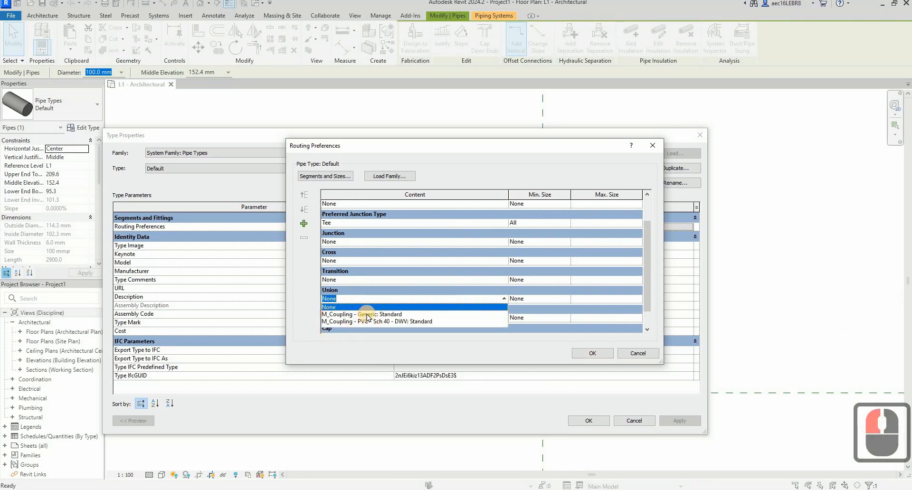
click(366, 314)
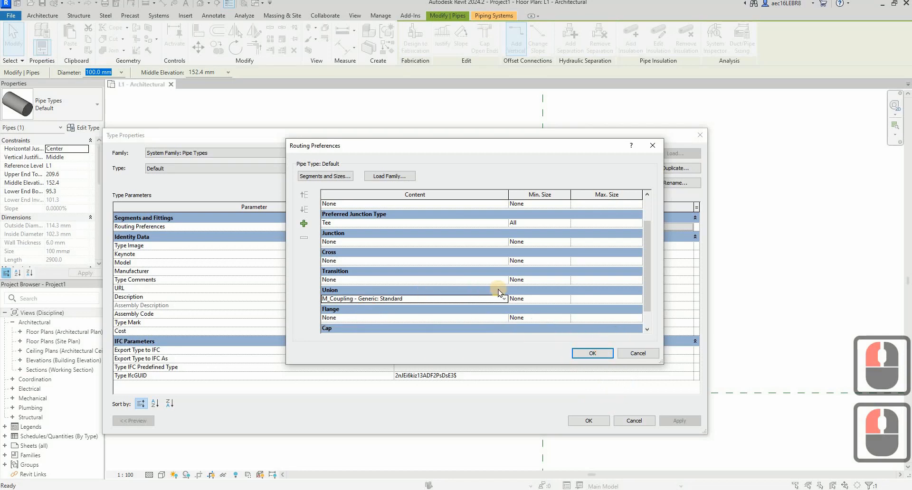
Set the Transition fitting to M_Reducer - PVC - Sch 40 - DWV: Standard and try to accept the routing preferences
scroll(499, 293, down, 1)
scroll(499, 293, up, 1)
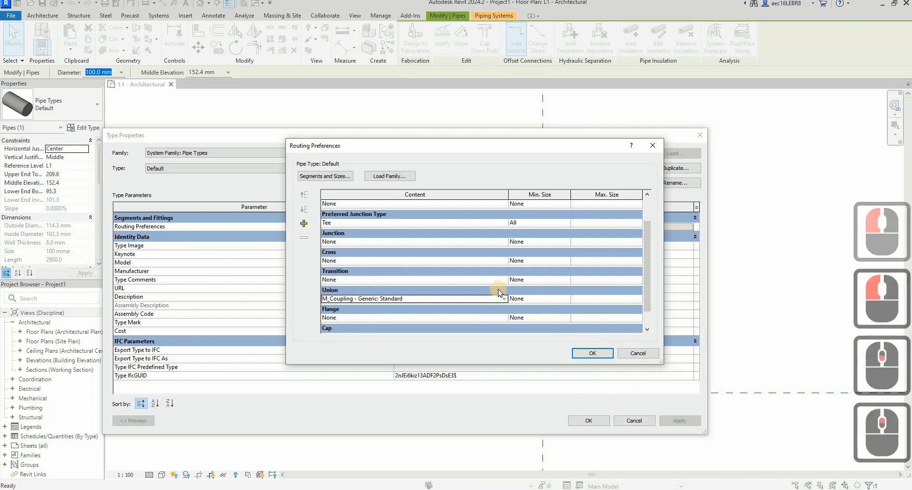
click(504, 280)
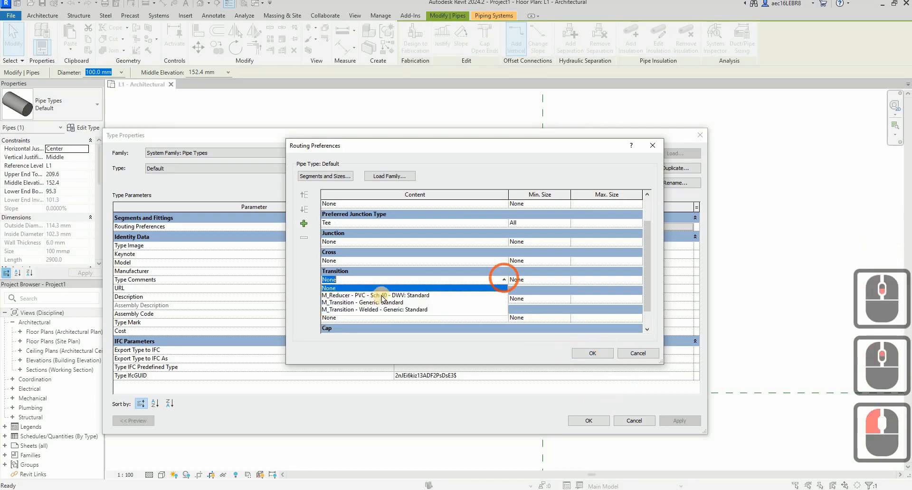
click(383, 296)
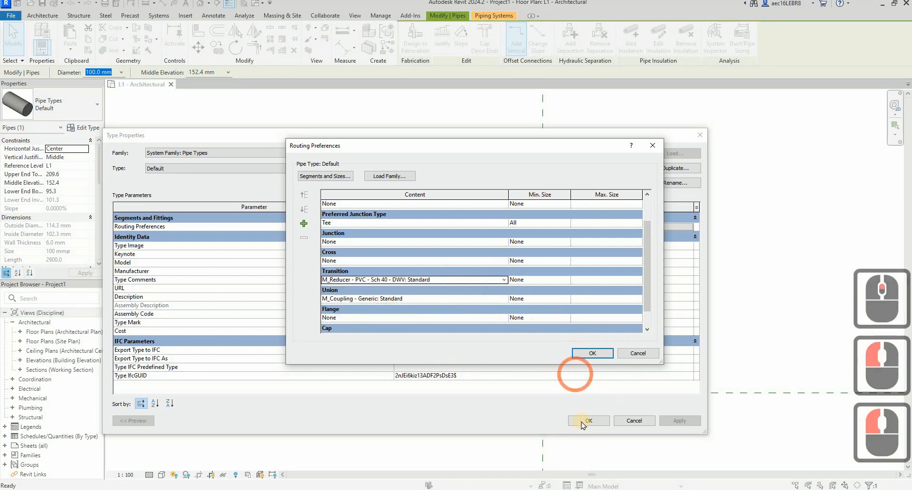
click(589, 354)
click(592, 353)
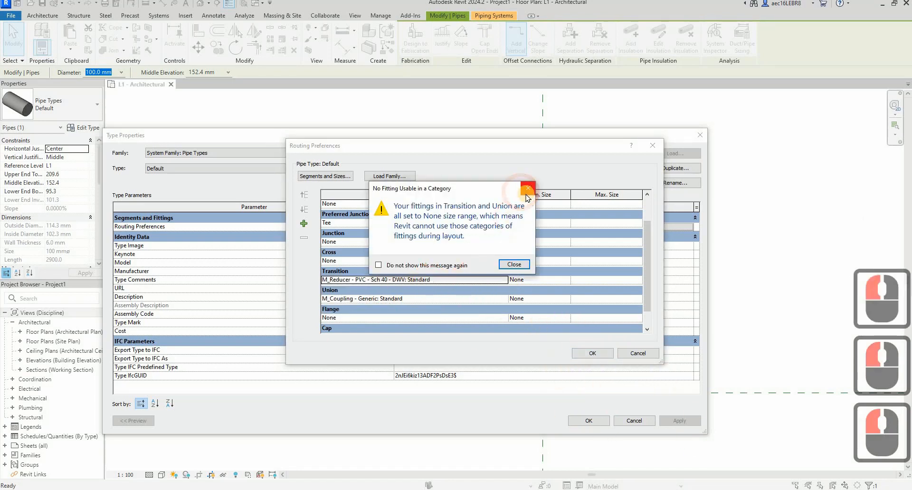
Set the minimum size of the Transition and Union fittings to All and accept the pipe type's properties
double_click(565, 281)
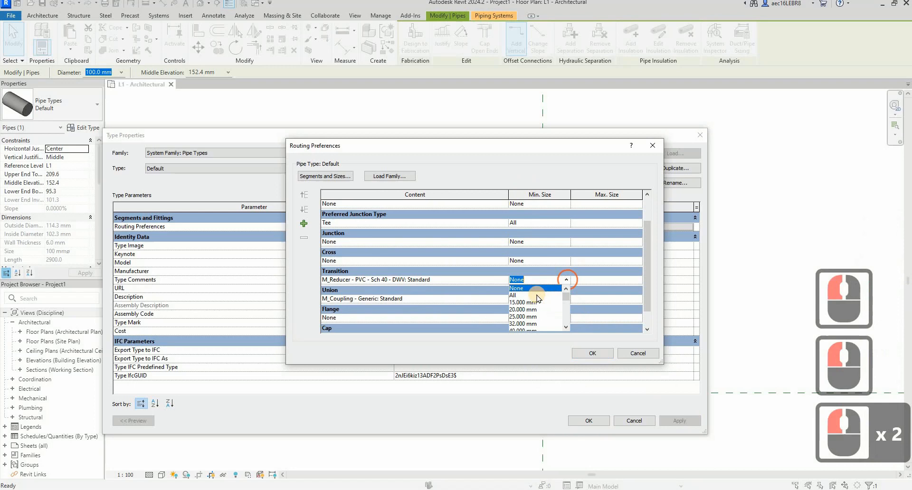
click(570, 298)
click(570, 298)
click(539, 306)
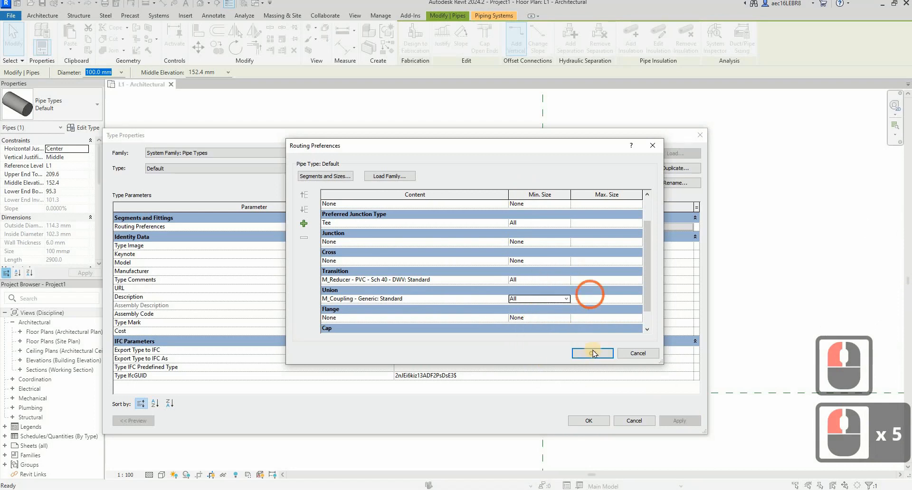
click(591, 353)
click(589, 421)
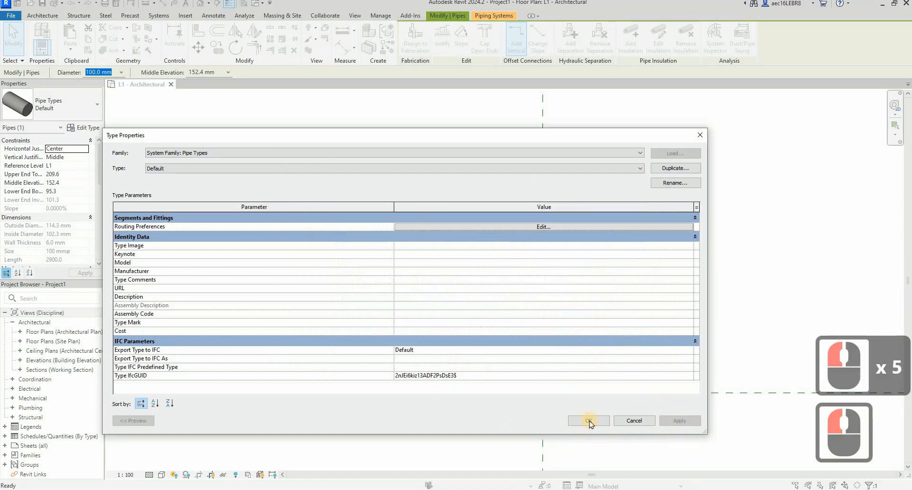
click(585, 418)
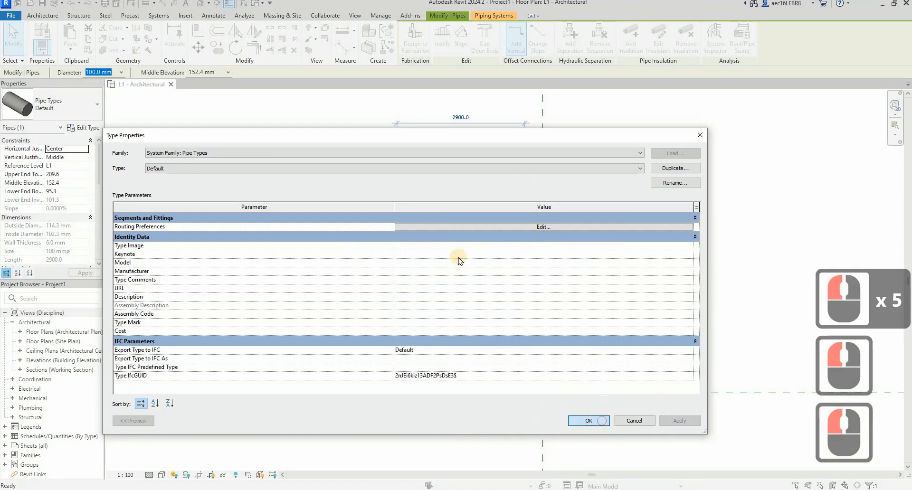
Draw a 125 mm Default pipe horizontally from the pump's Out connector, ending about 3600 mm from the pump
click(482, 250)
key(Escape)
right_click(482, 249)
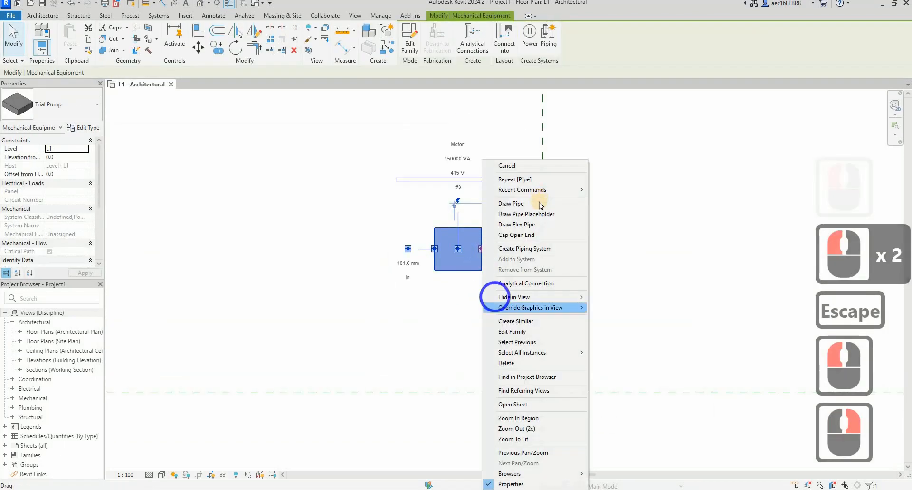
click(578, 203)
click(640, 254)
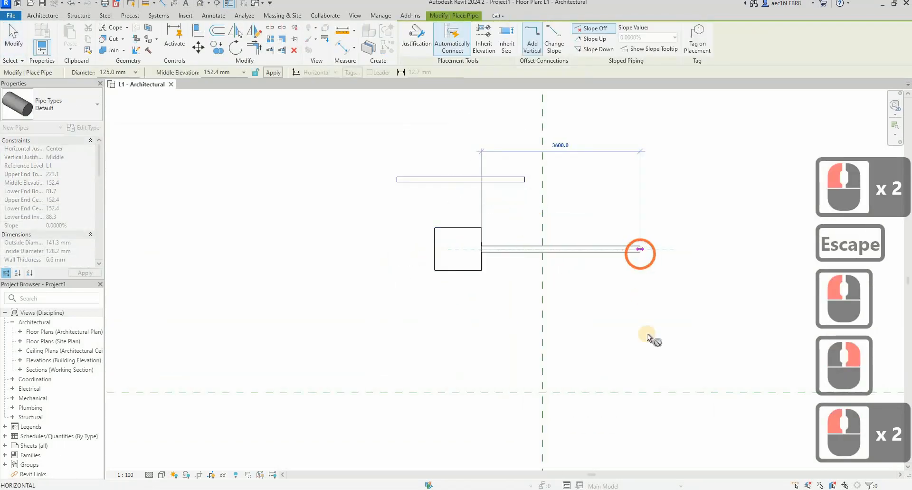
Try to continue the outlet pipe with a perpendicular segment about 2000 mm long, then leave the pipe command
click(641, 336)
click(641, 332)
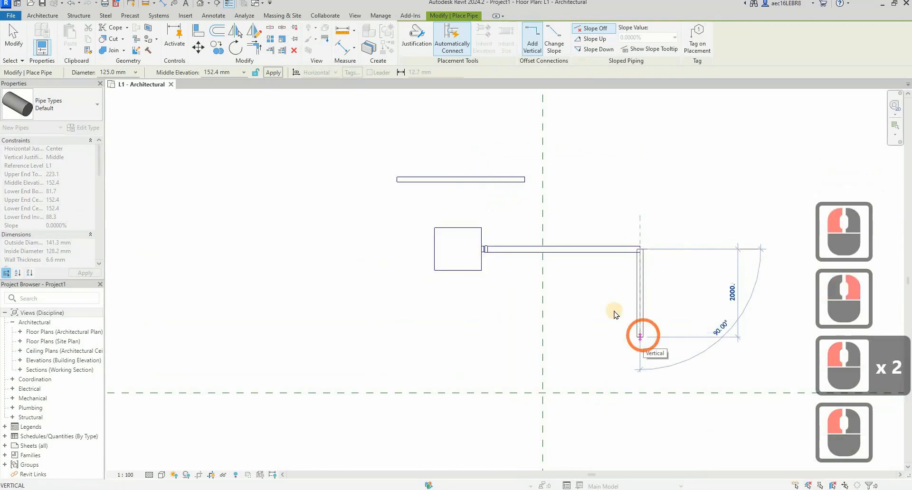
key(Escape)
key(Escape)
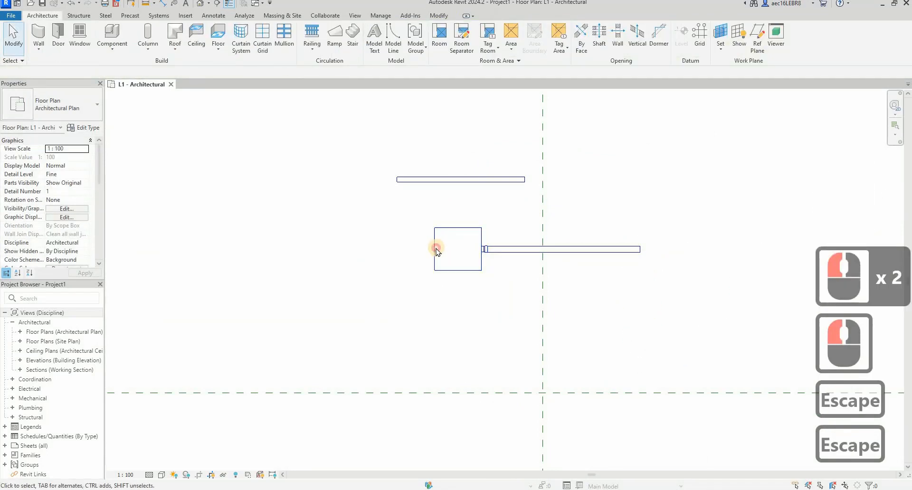
Draw a horizontal Default pipe about 3370 mm long from the pump's In connector, away from the pump
click(434, 247)
right_click(434, 247)
click(467, 204)
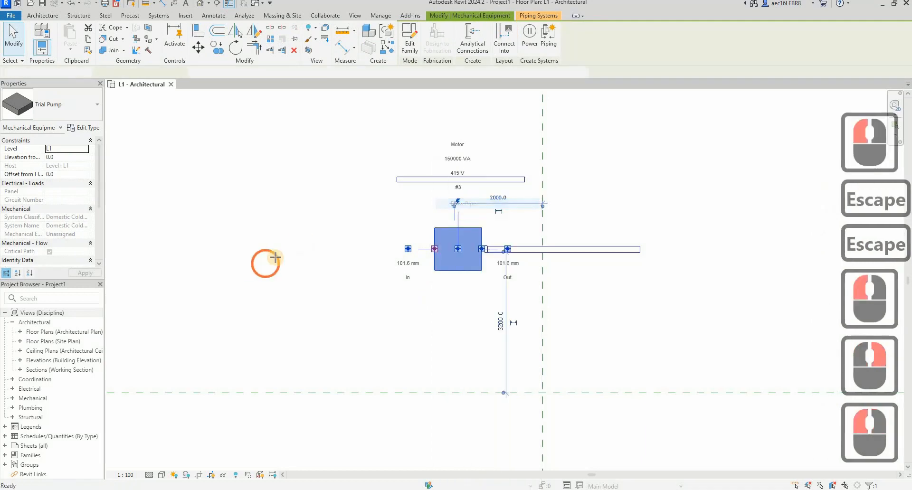
click(280, 248)
key(Escape)
key(Escape)
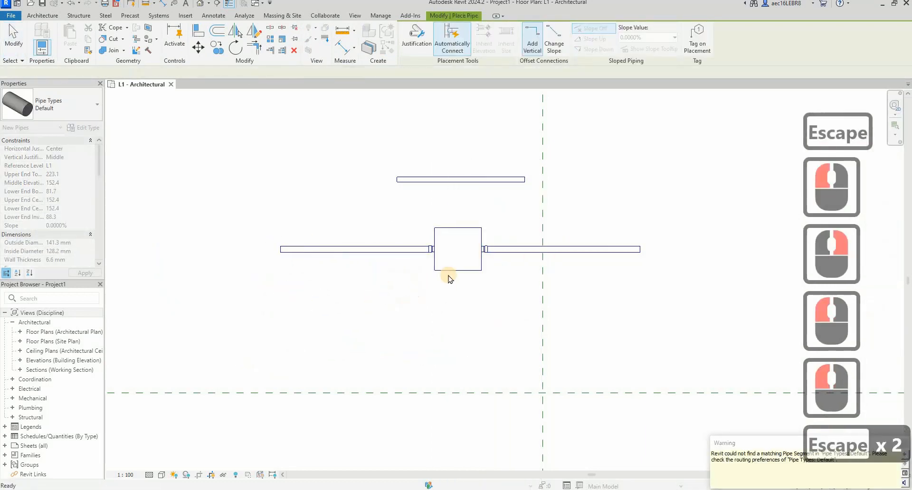
Select the pump with both connected pipes and their reducers and isolate them in a 3D view with a selection box
click(443, 266)
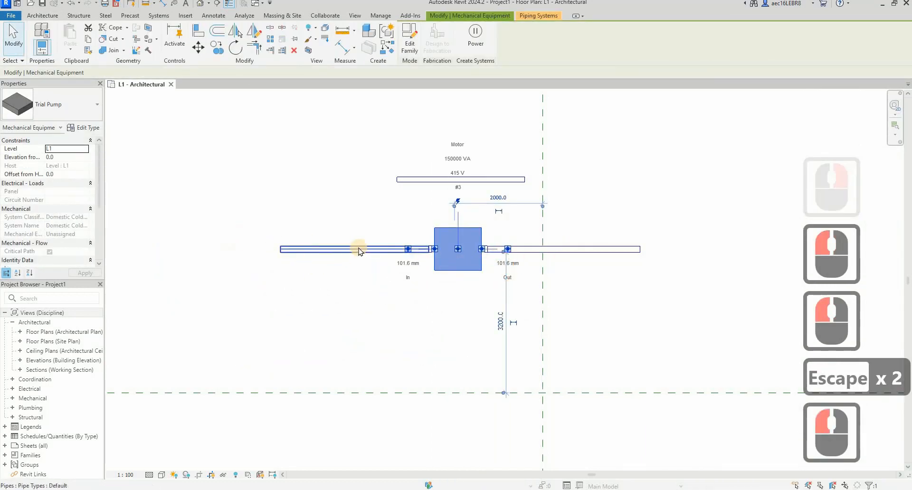
key(Escape)
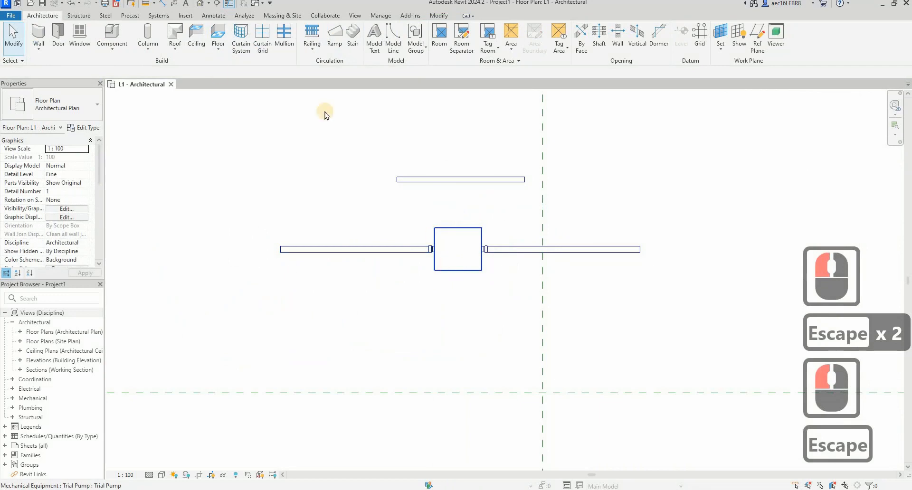
click(459, 229)
ctrl+drag(256, 199, 723, 334)
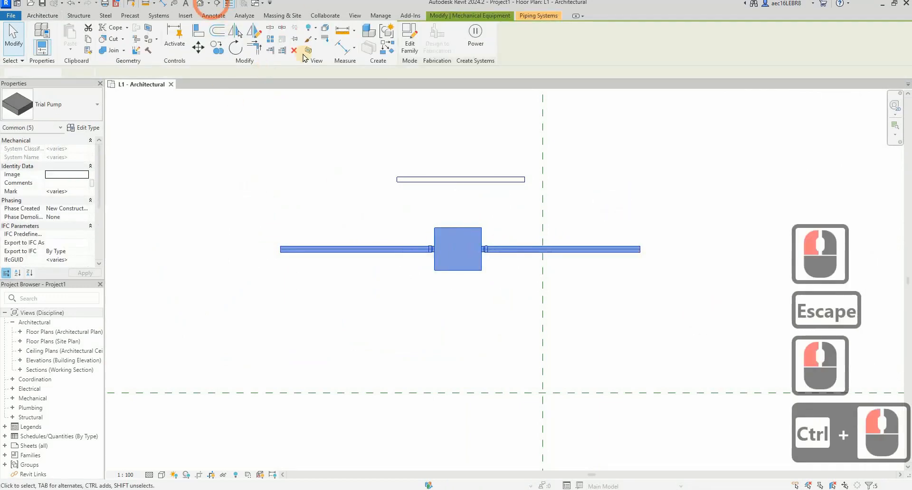
click(306, 50)
key(Escape)
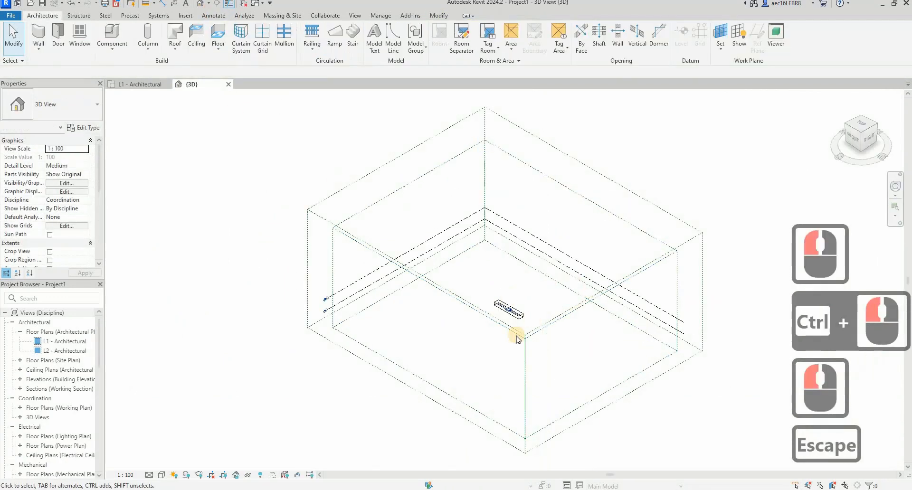
Set the 3D view's detail level to Fine and its visual style to Wireframe
scroll(517, 338, up, 20)
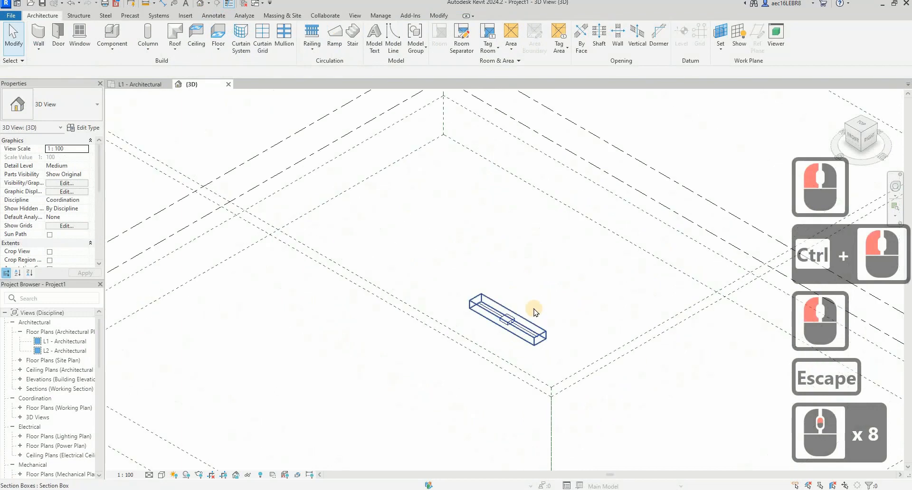
click(150, 473)
click(160, 464)
click(162, 473)
click(188, 420)
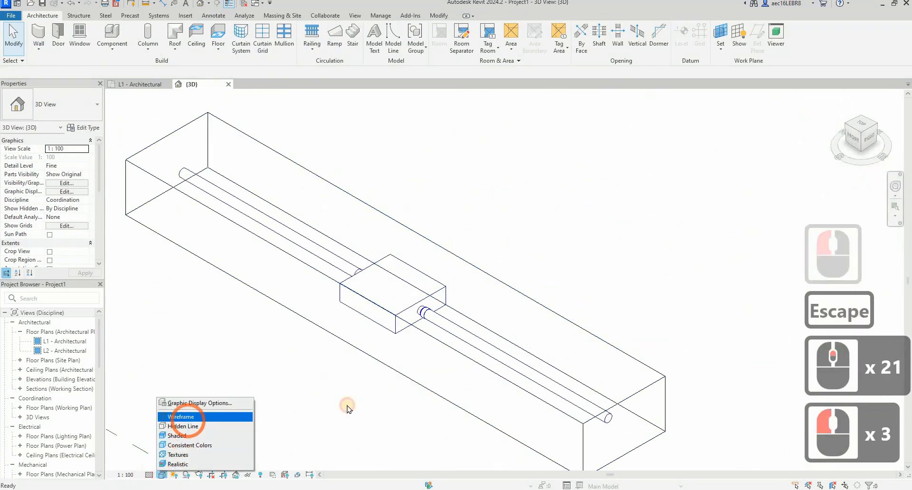
click(192, 418)
Examine the pump's connectors and the inlet pipe in 3D by selecting each of them
click(432, 283)
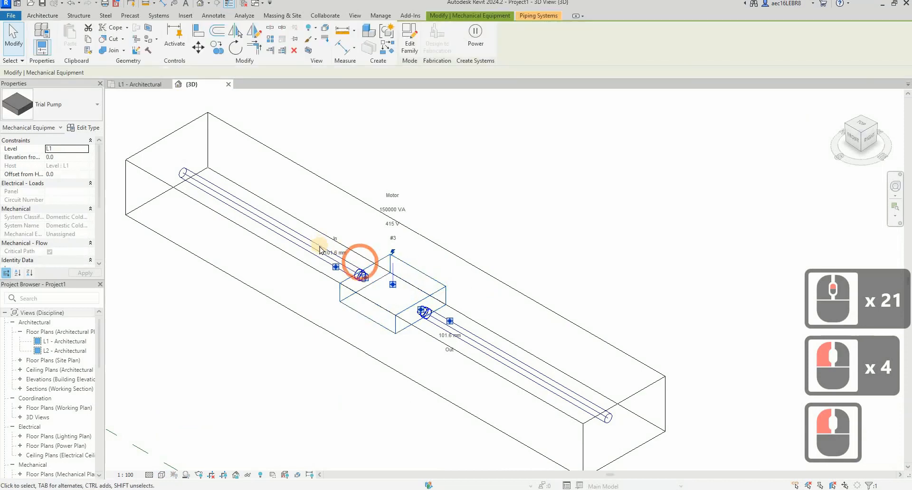
key(Escape)
click(241, 204)
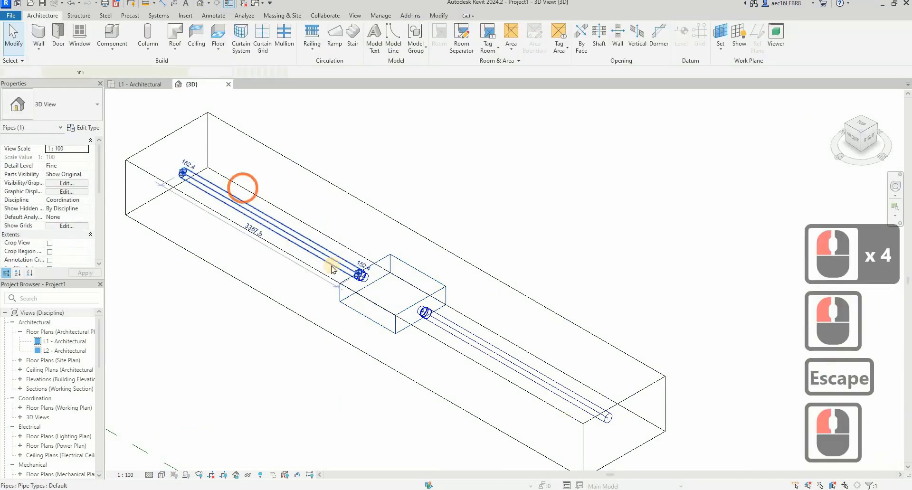
click(441, 288)
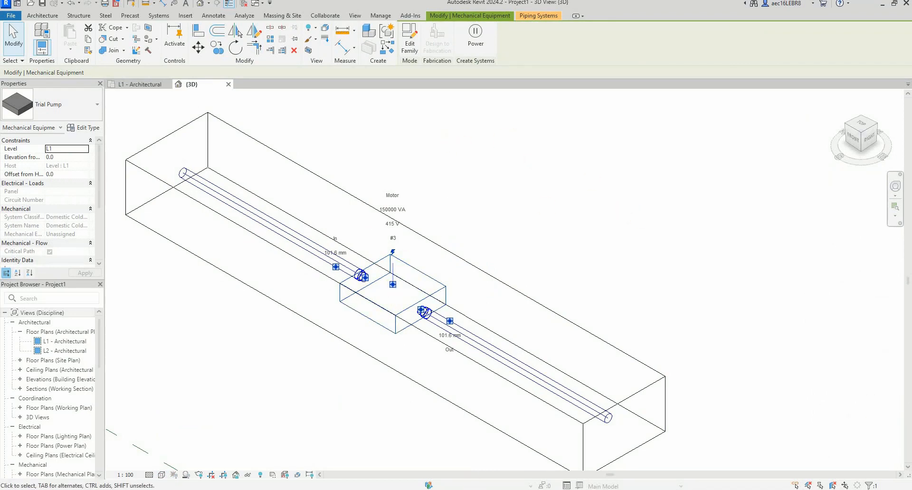
Switch to the FIRE project's 3D B1 Pump room view and open the End Suction Pump 80-32H family for editing
mouse_move(439, 489)
click(482, 460)
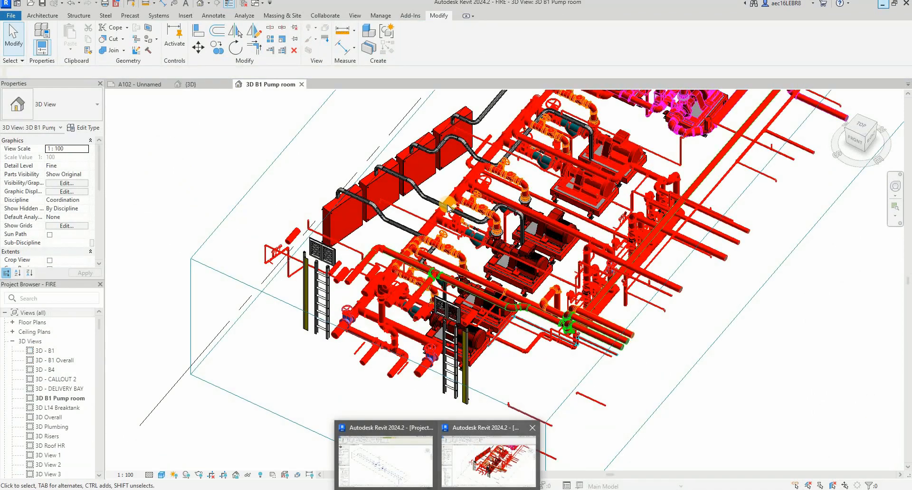
click(516, 270)
click(533, 245)
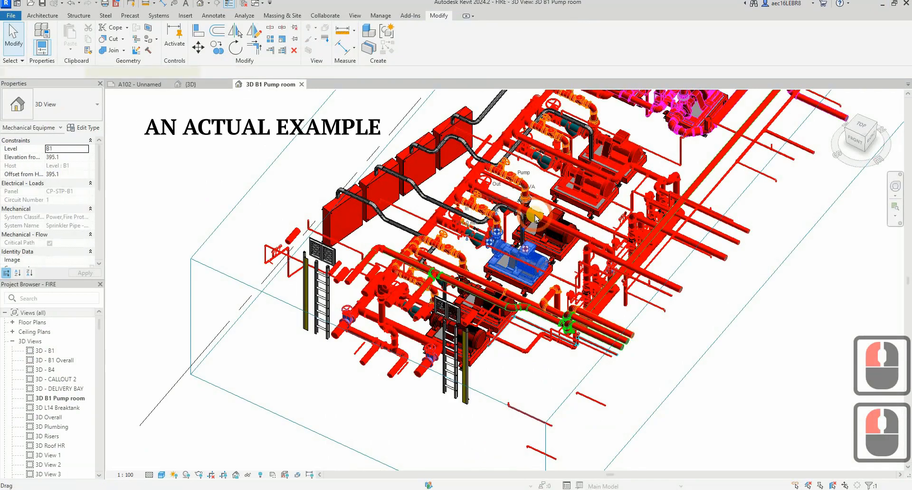
scroll(510, 232, up, 4)
click(407, 48)
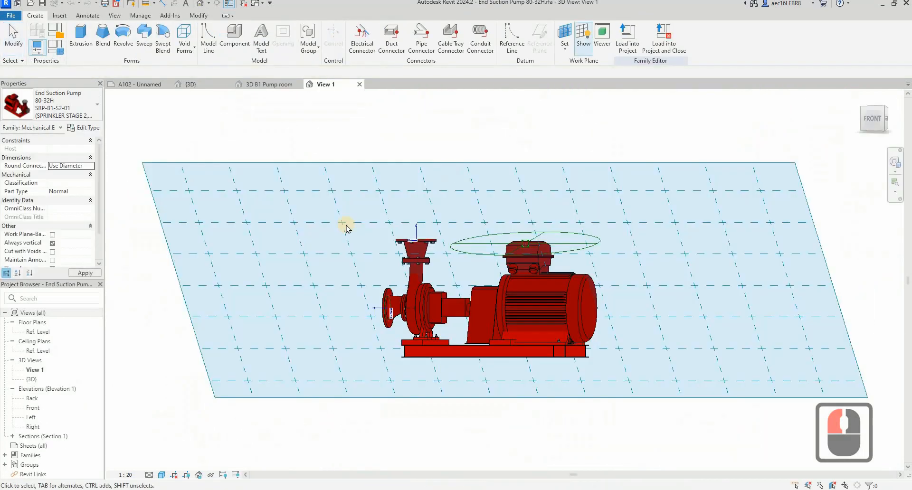
Examine the end suction pump's connectors by selecting the motor's power connector and the fire protection pipe connectors on both flanges
click(346, 228)
key(Escape)
shift+middle_drag(576, 264, 553, 222)
click(553, 222)
click(404, 242)
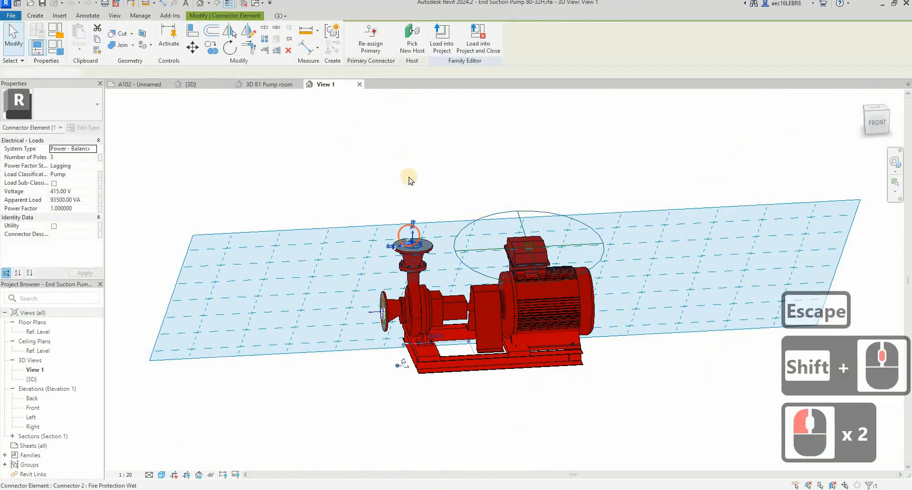
middle_click(409, 180)
middle_click(409, 179)
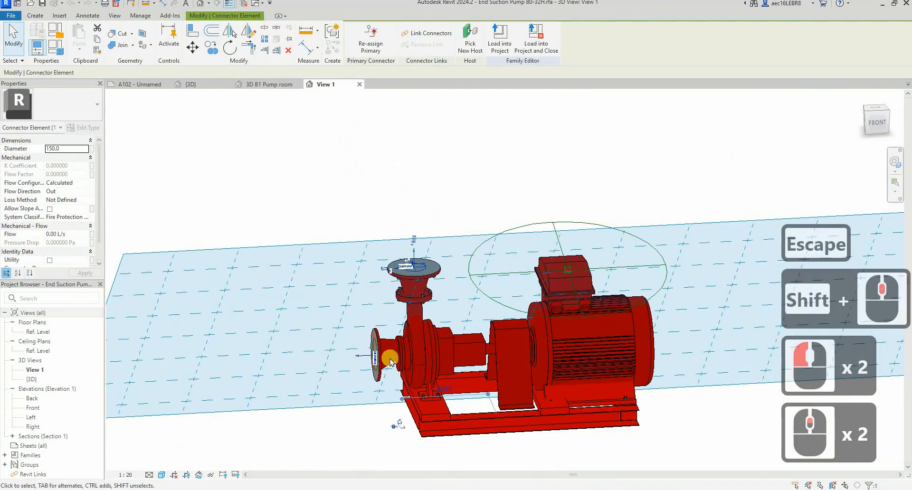
key(Escape)
click(375, 360)
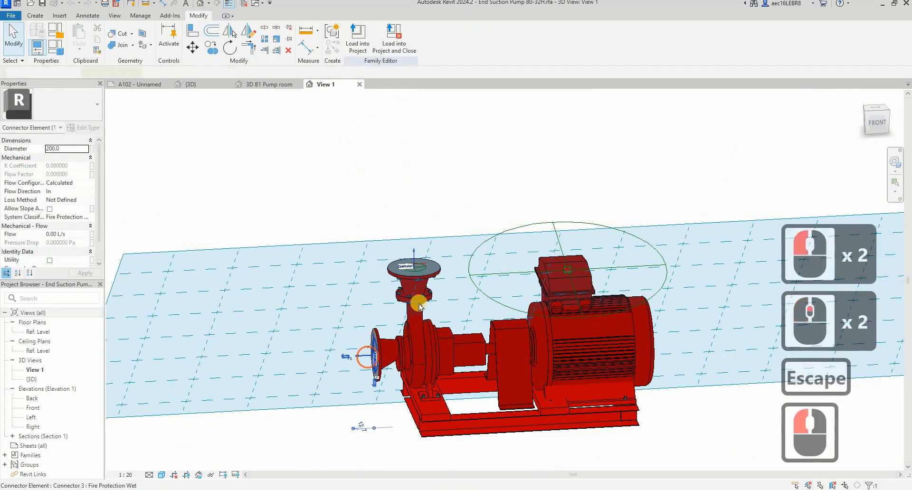
click(414, 254)
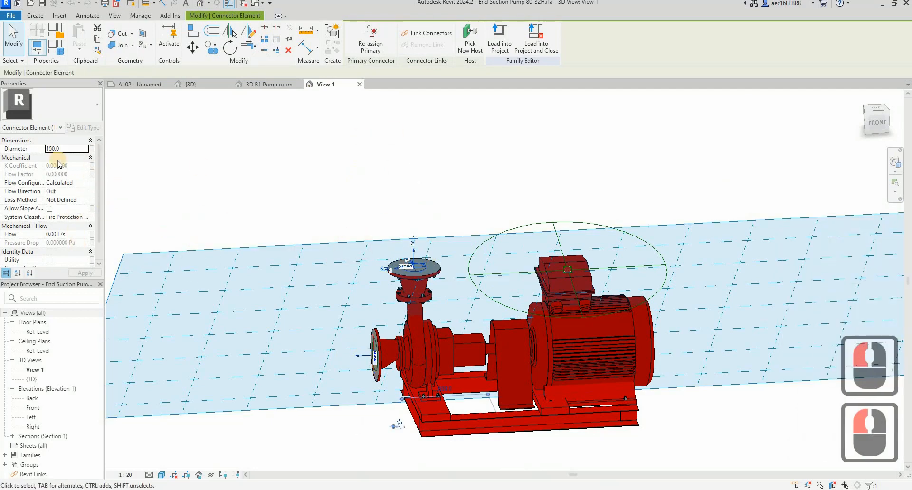
click(410, 269)
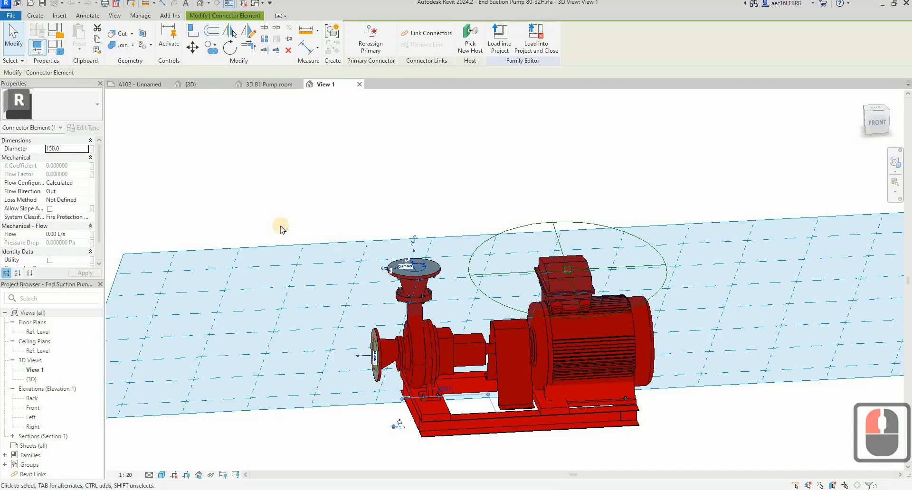
shift+middle_drag(332, 229, 144, 164)
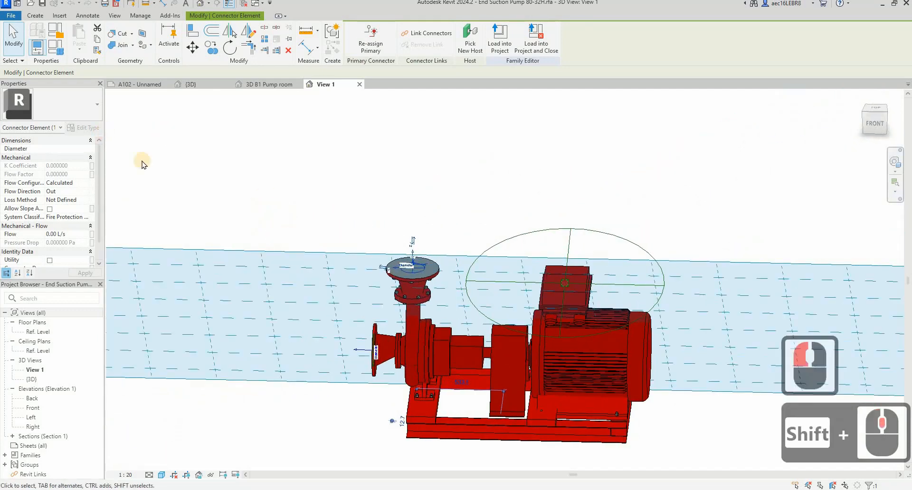
key(Escape)
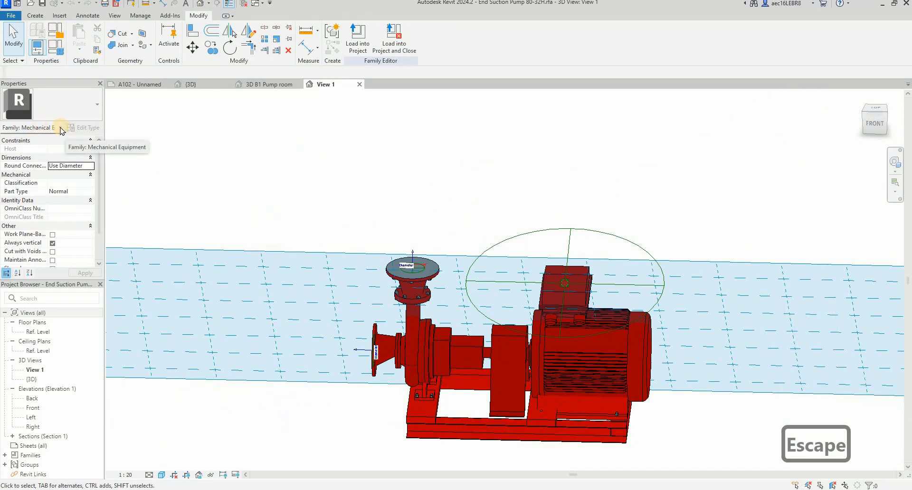
Review the pump family's type parameters, including the Text and Identity Data groups, and close the family without editing
click(61, 49)
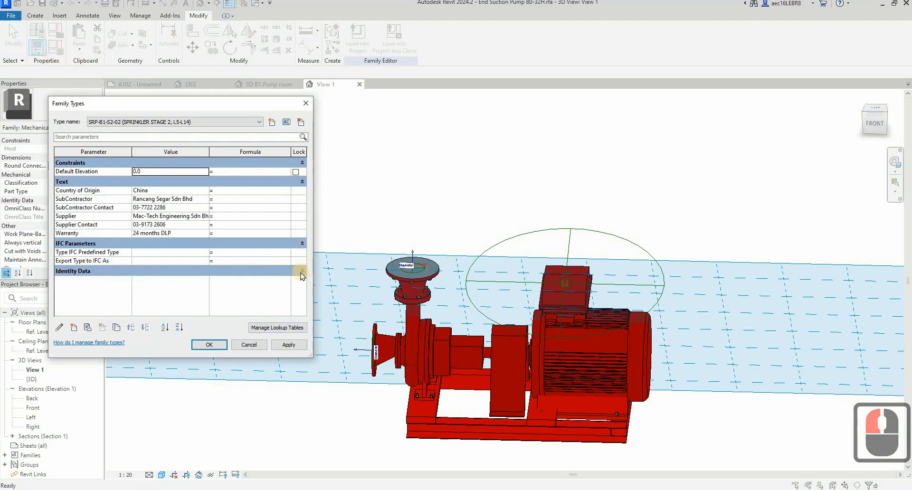
click(303, 271)
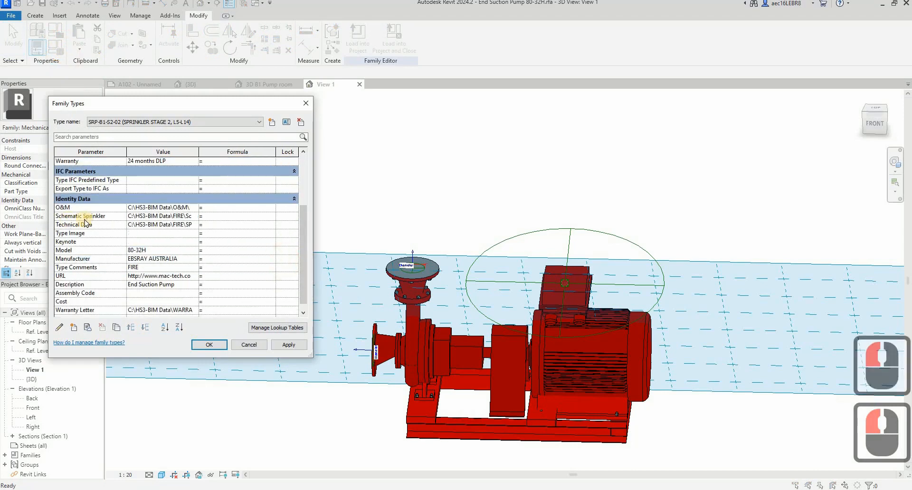
click(183, 218)
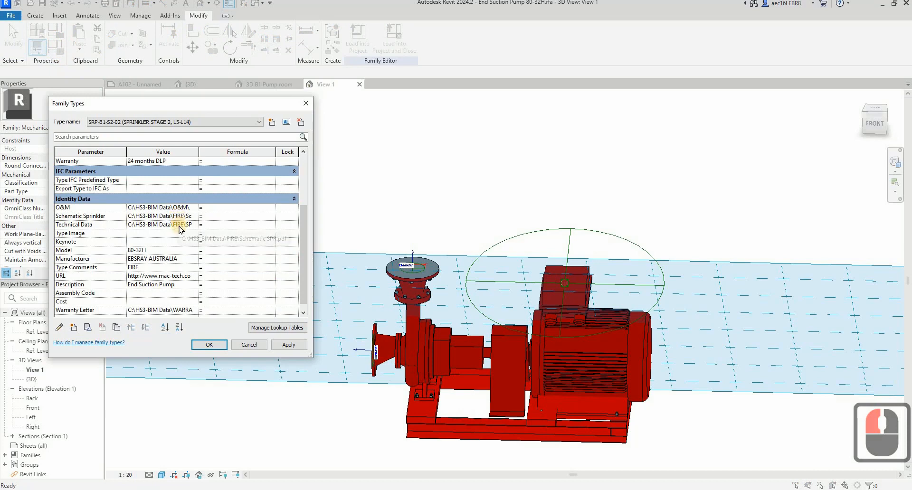
scroll(183, 256, down, 1)
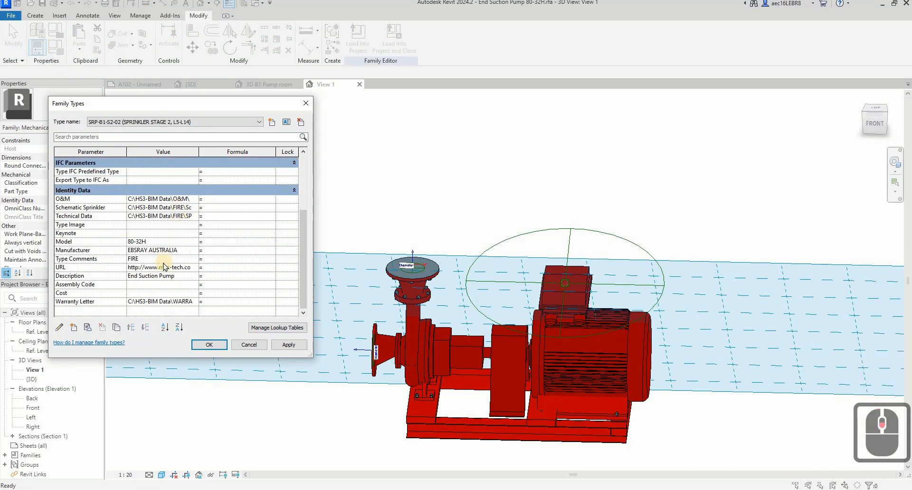
scroll(165, 251, up, 3)
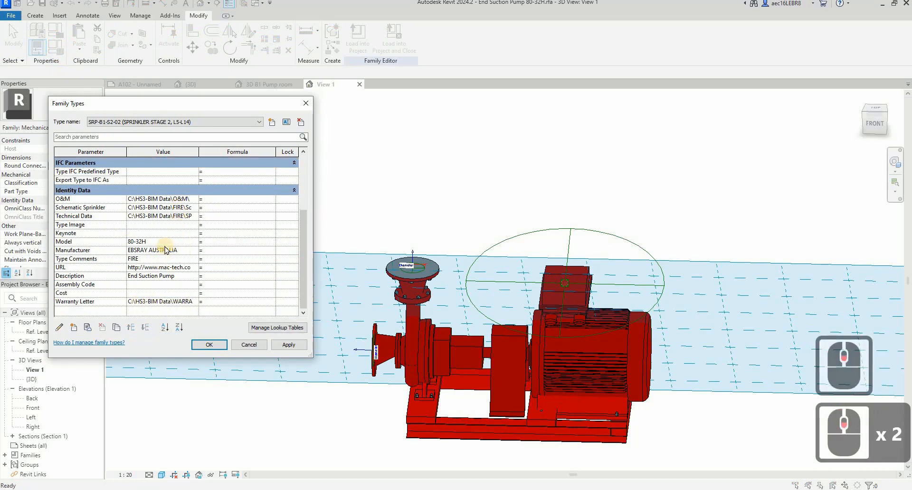
scroll(165, 250, up, 1)
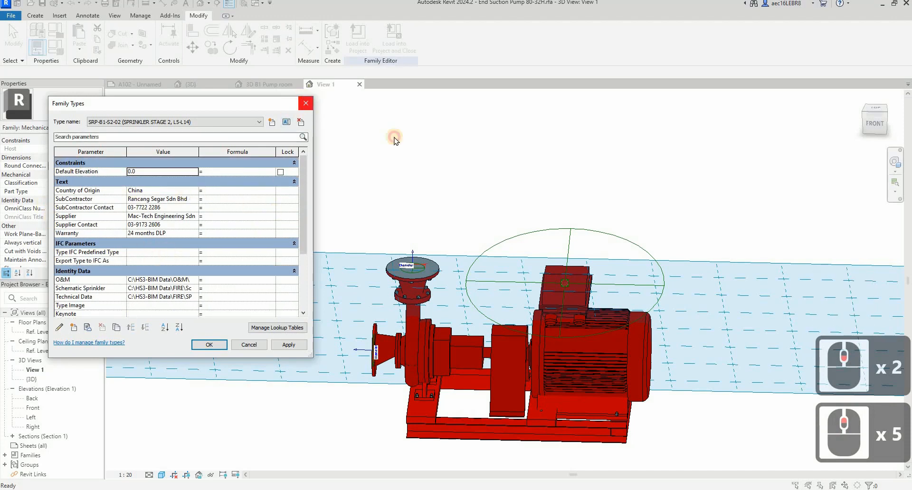
click(305, 103)
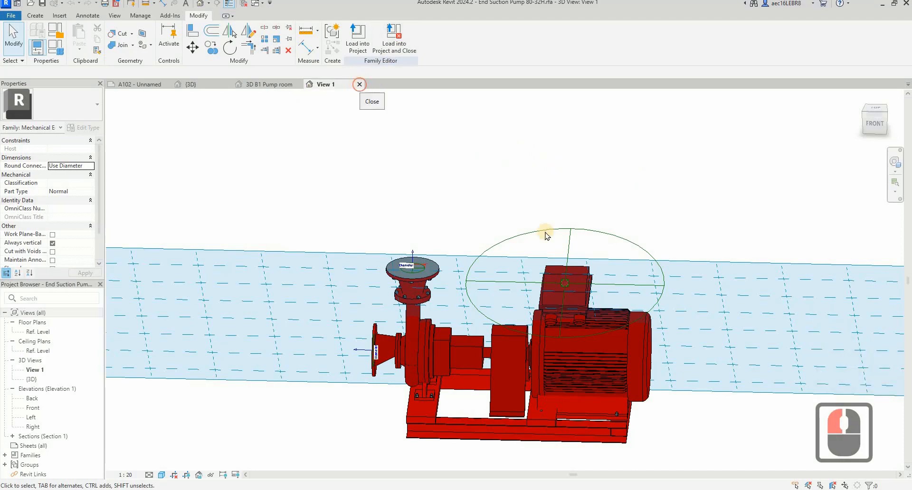
click(359, 84)
key(Escape)
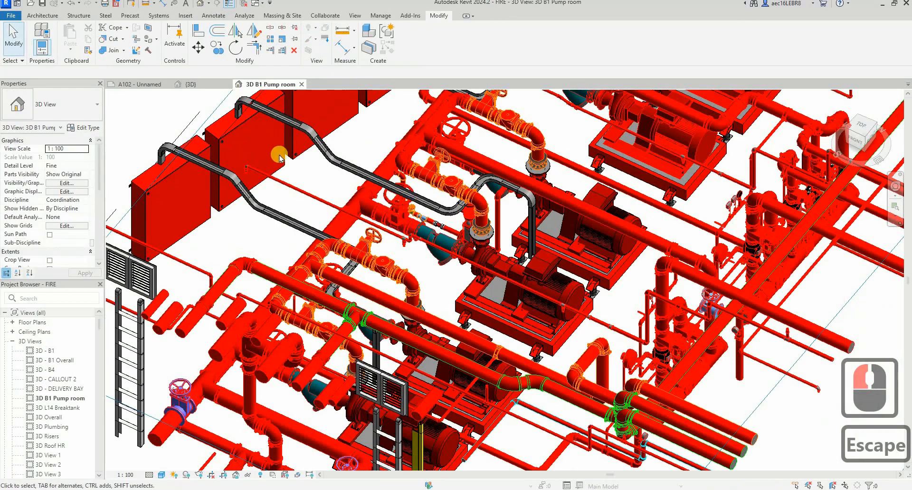
Select the wall-mounted panel CP-SPR-B1-S2 in the pump room and examine its power connector
click(280, 160)
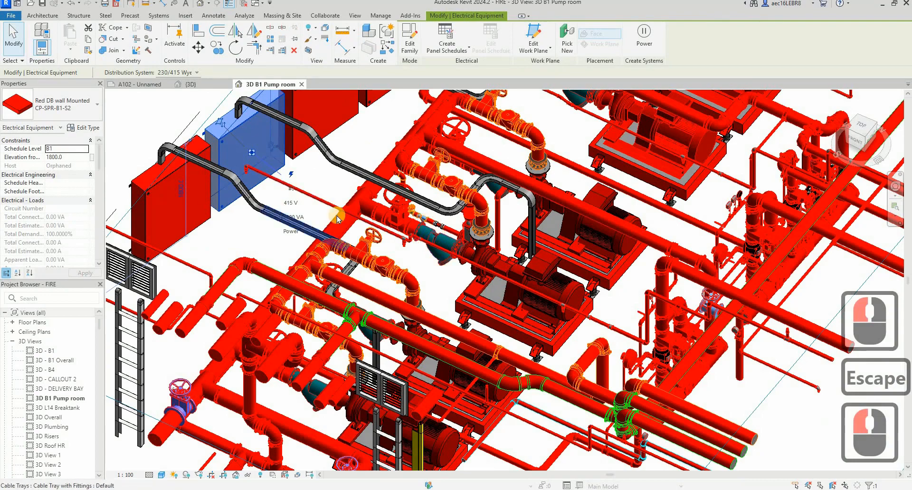
scroll(337, 218, up, 3)
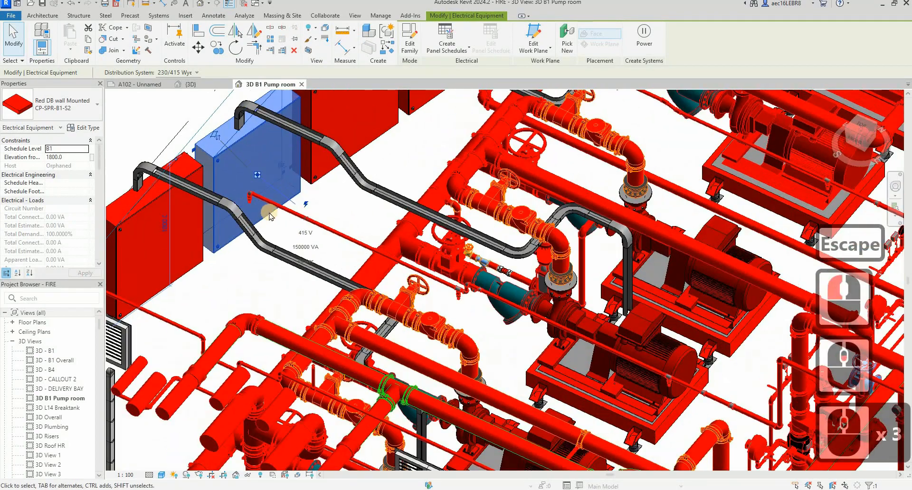
shift+middle_drag(317, 257, 256, 179)
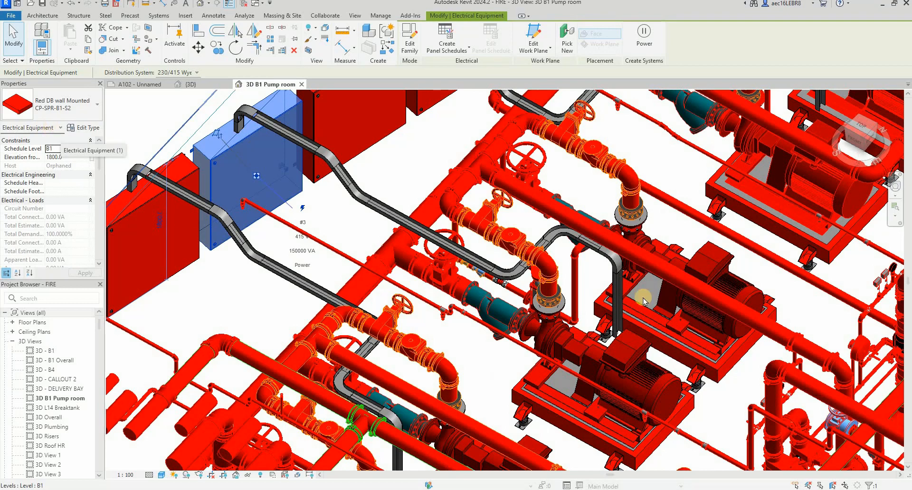
click(555, 337)
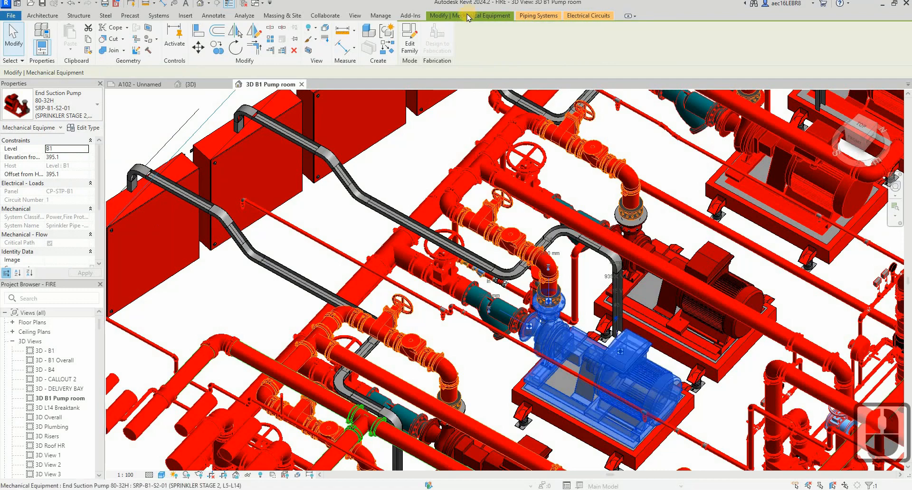
click(597, 18)
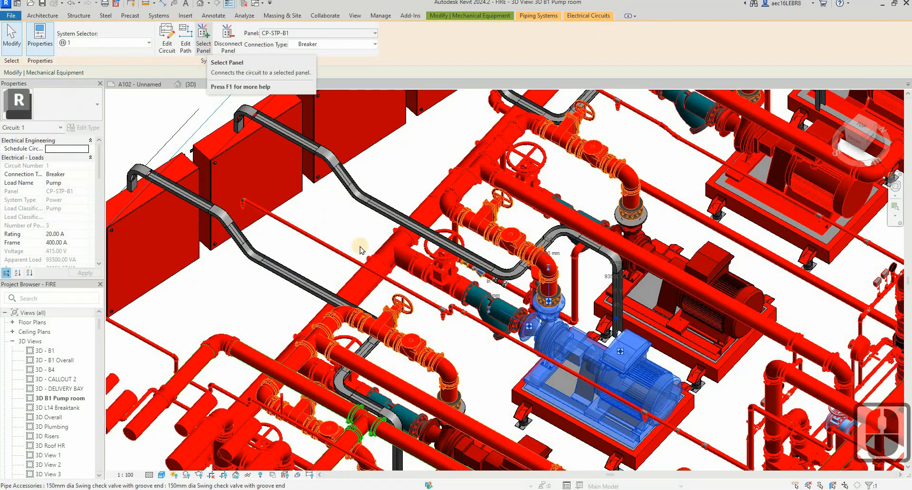
key(Escape)
Connect the electrical circuit of the end suction pump SRP-B1-S2-01 to the wall-mounted panel CP-SPR-B1-S2
click(582, 348)
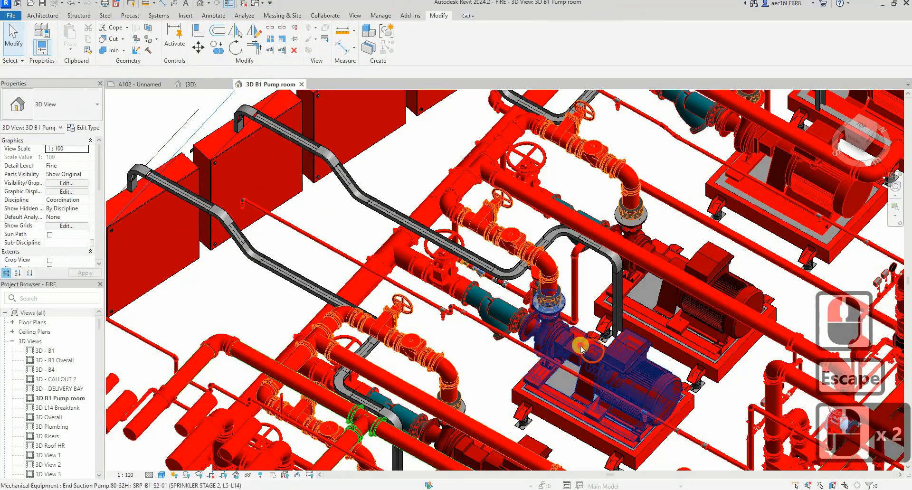
click(243, 193)
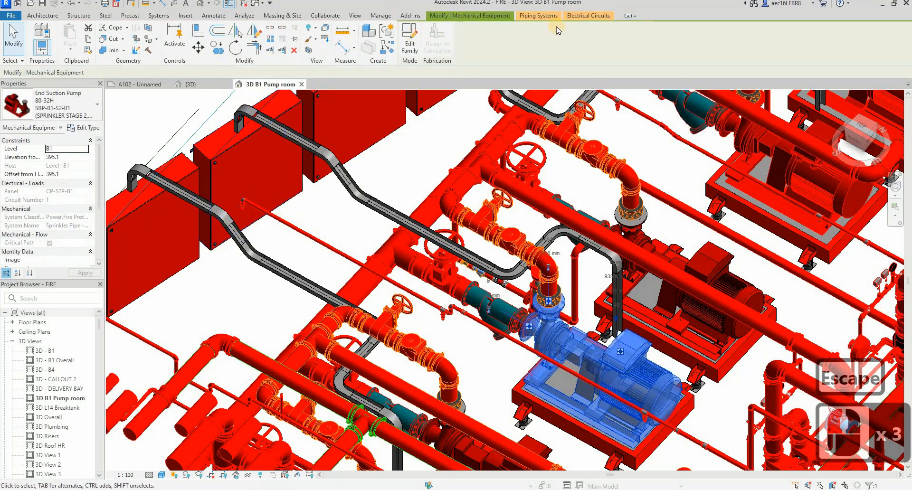
click(580, 15)
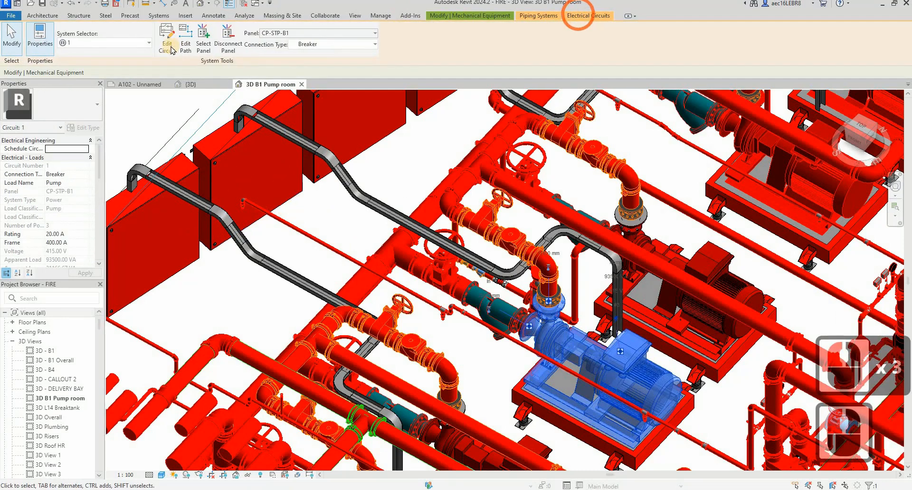
click(203, 43)
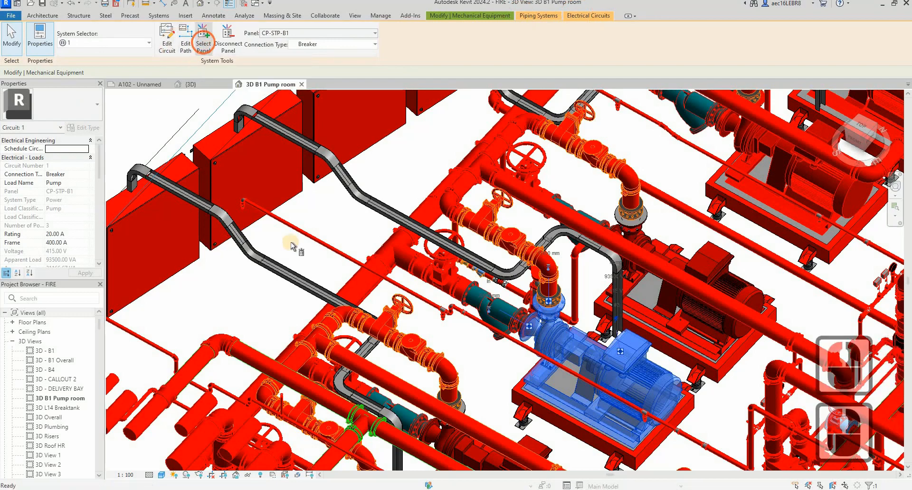
click(287, 198)
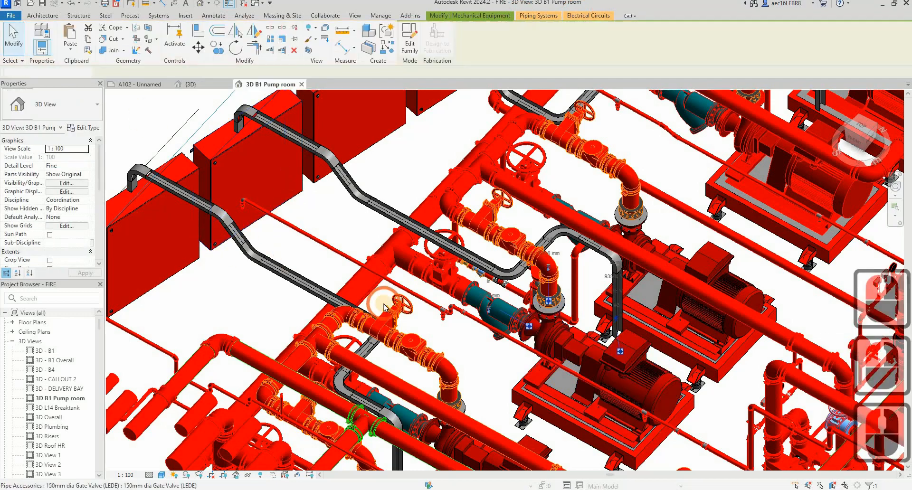
key(Escape)
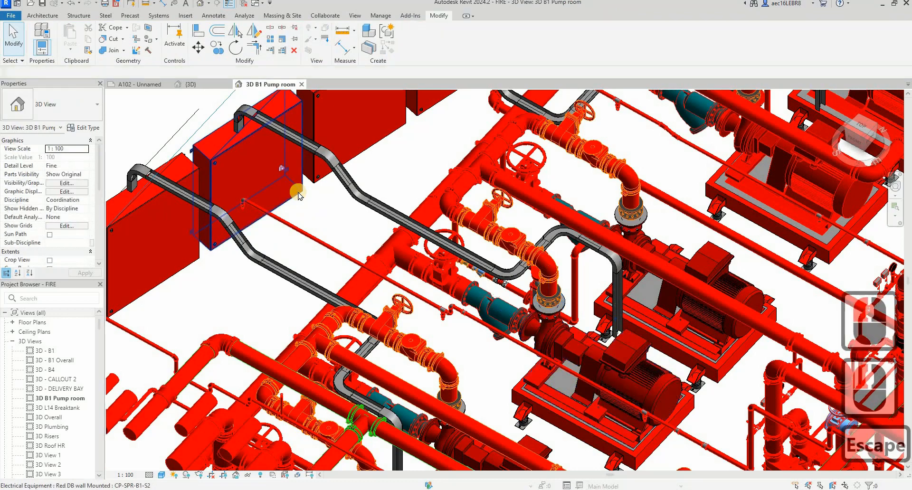
Check the circuit between panel CP-SPR-B1-S2 and the pump by selecting the linked elements together and each one individually
key(Tab)
click(299, 197)
scroll(576, 396, down, 2)
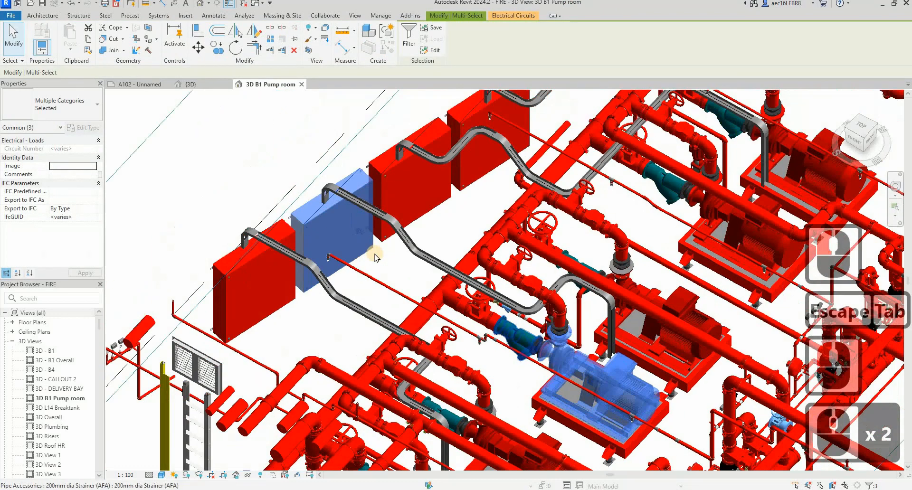
key(Escape)
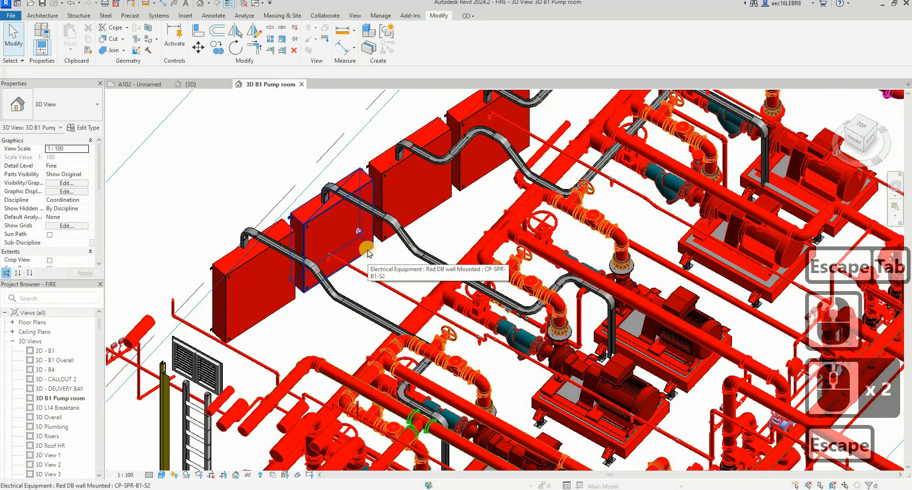
key(Tab)
click(367, 252)
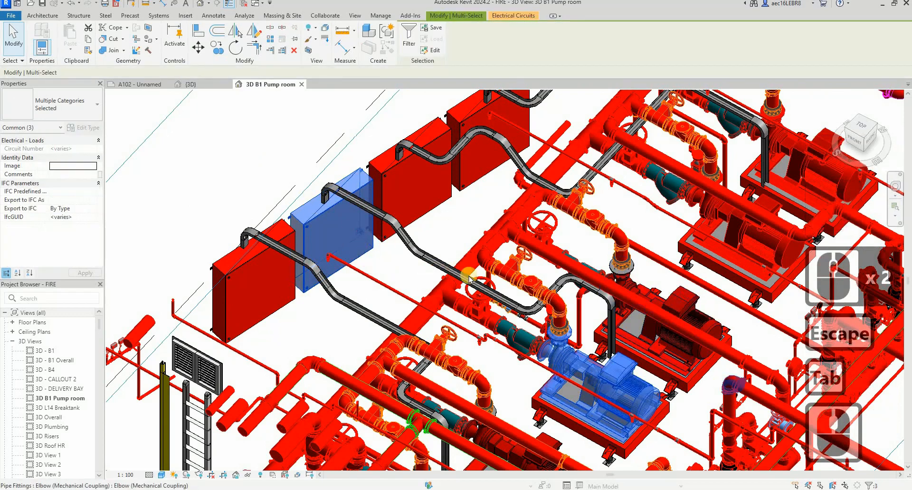
key(Escape)
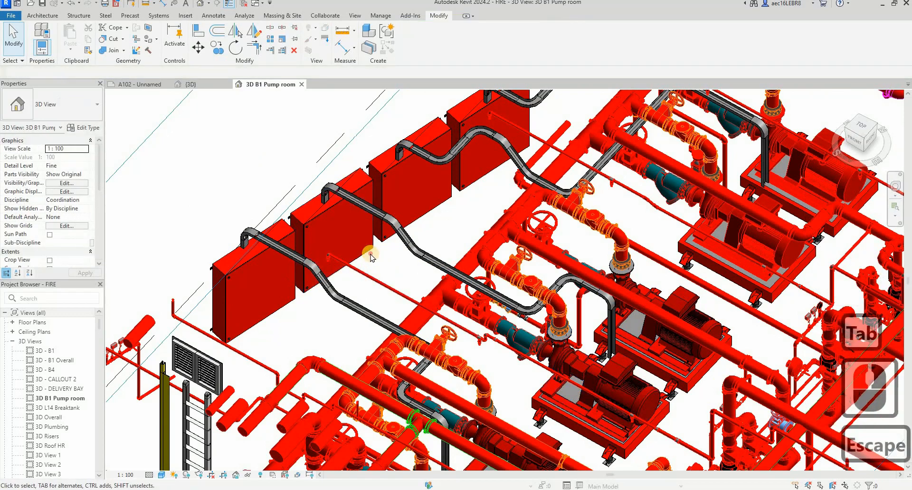
click(370, 256)
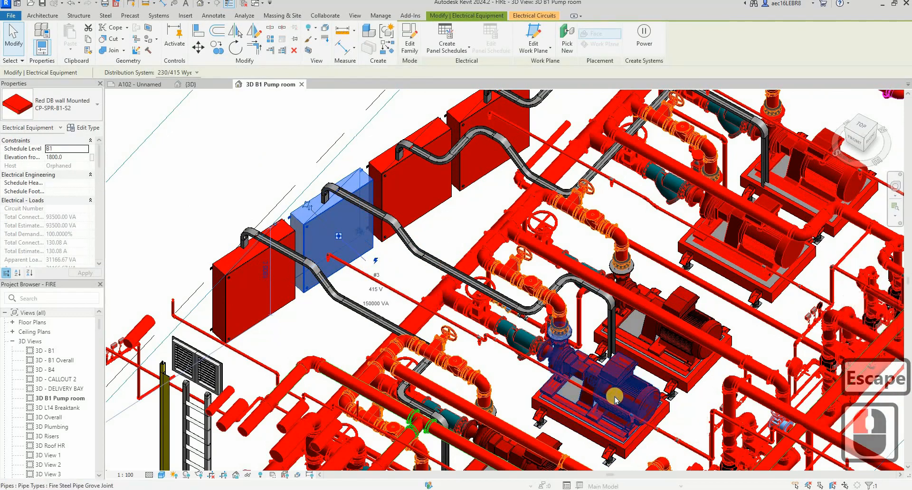
click(638, 395)
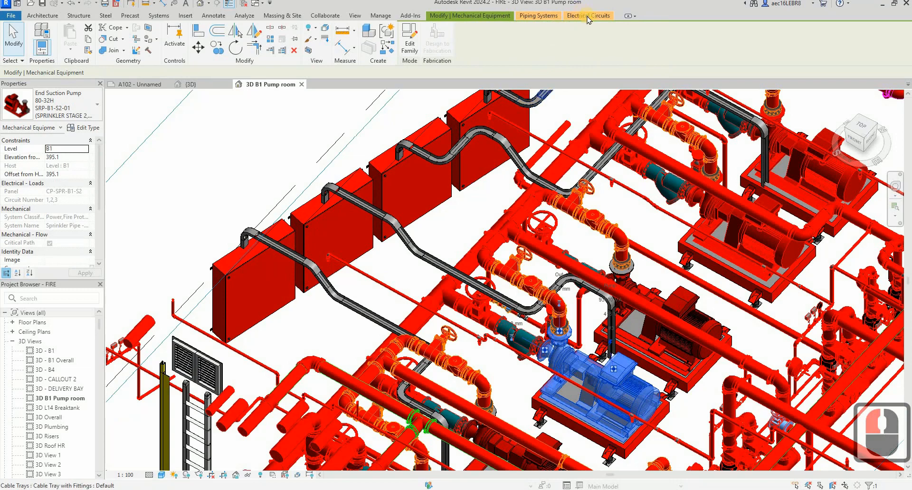
Check which panels are available for the selected end suction pump's electrical circuit, leaving the current assignment
click(588, 17)
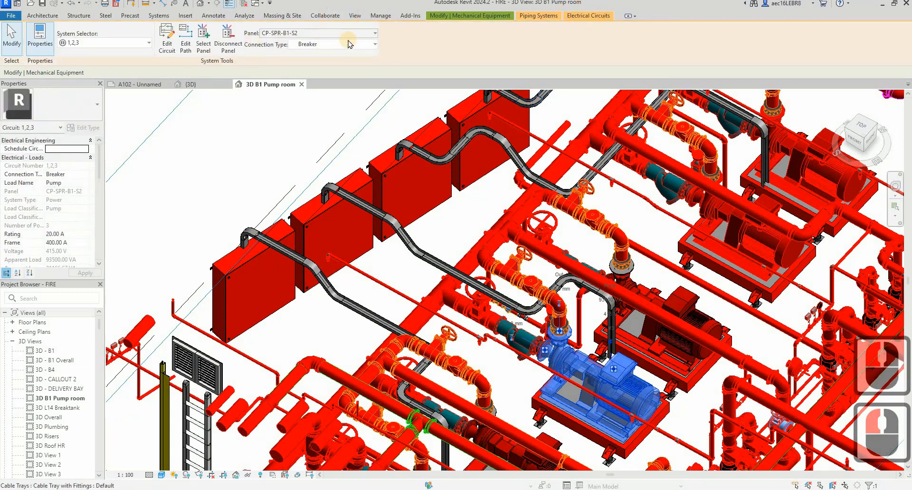
click(375, 34)
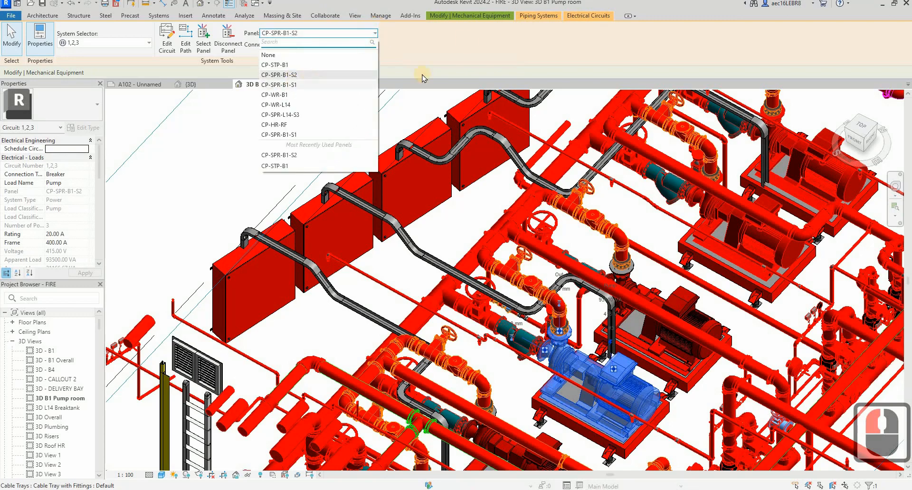
click(440, 59)
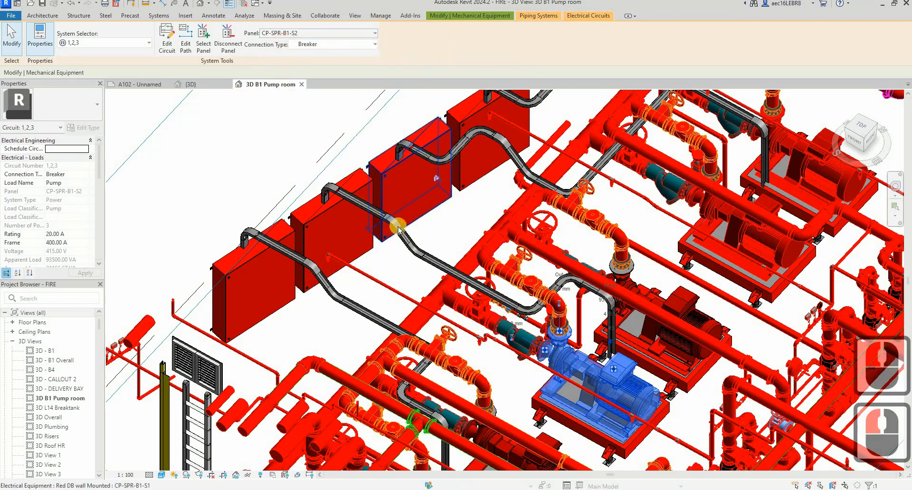
key(Escape)
key(Escape)
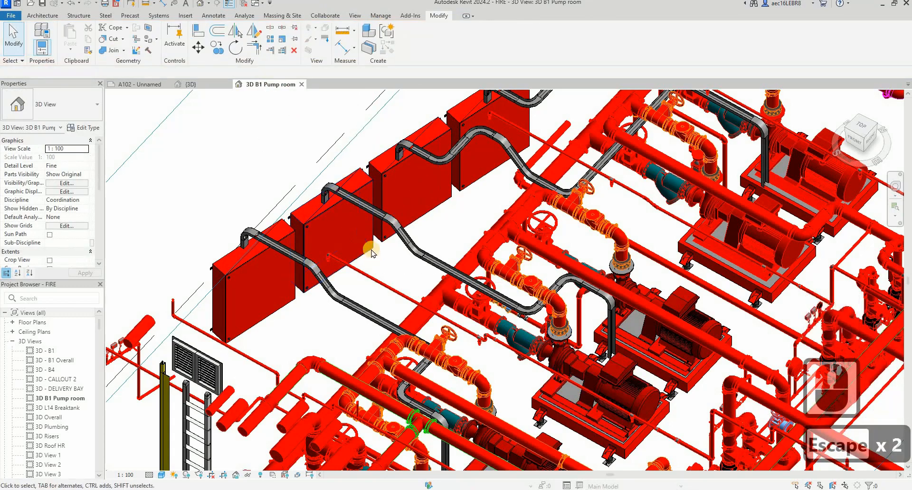
Create a panel schedule for the wall-mounted panel CP-SPR-B1-S2 using the default template
click(372, 253)
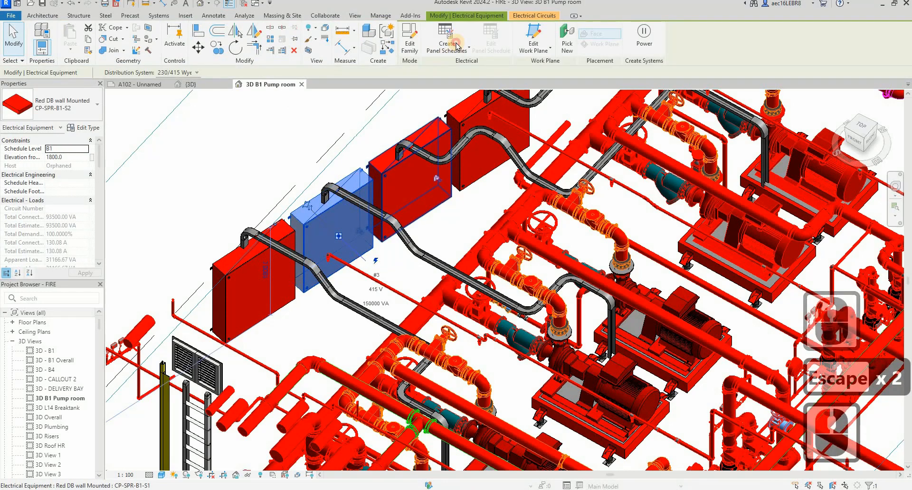
click(455, 45)
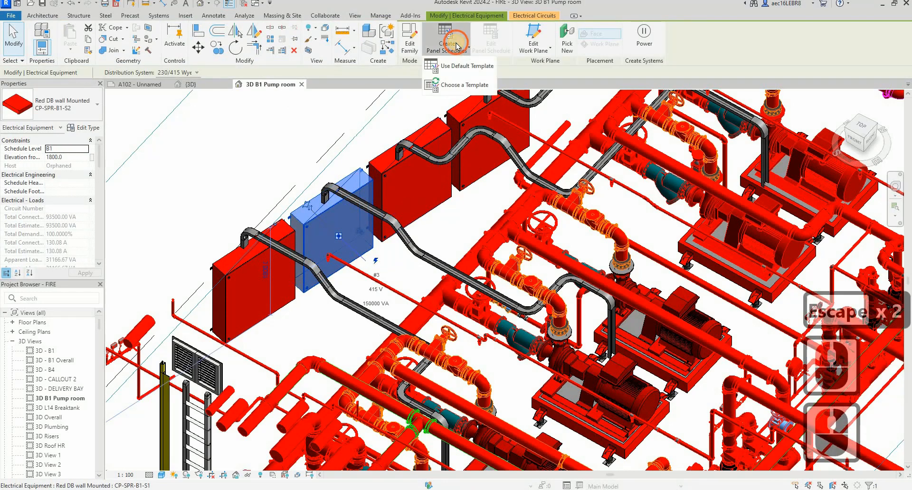
click(473, 69)
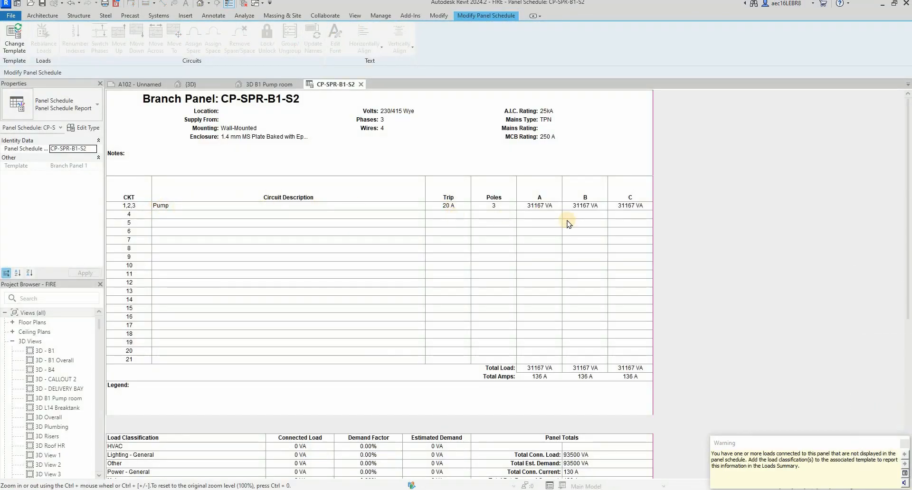
Review the circuits, load classifications and panel totals in the CP-SPR-B1-S2 panel schedule, and close the schedule
scroll(321, 251, down, 2)
scroll(649, 229, up, 2)
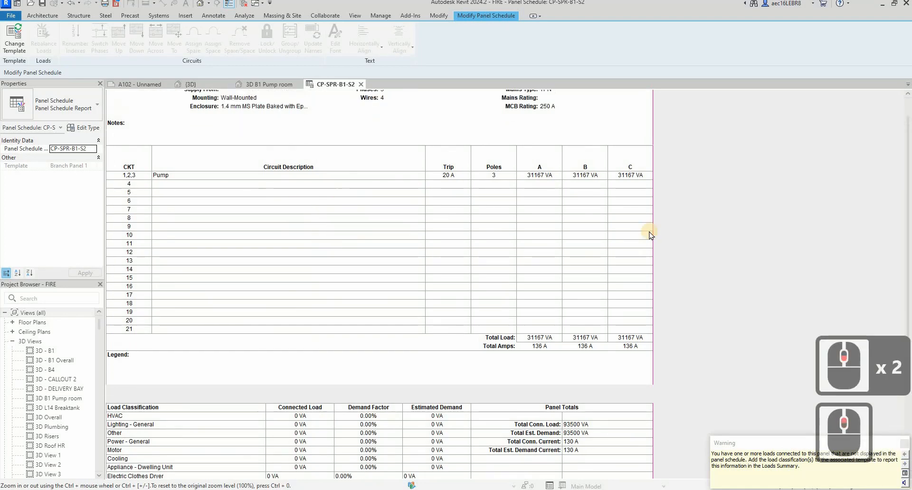
scroll(426, 176, down, 1)
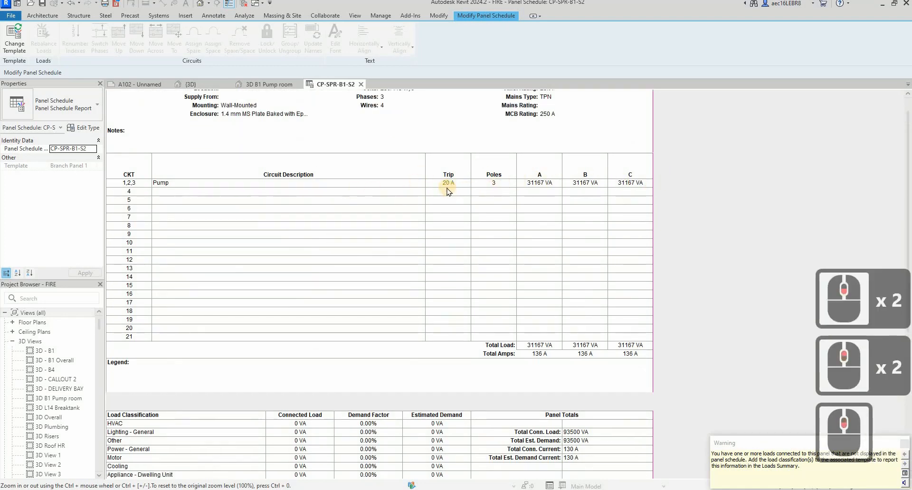
scroll(446, 190, down, 3)
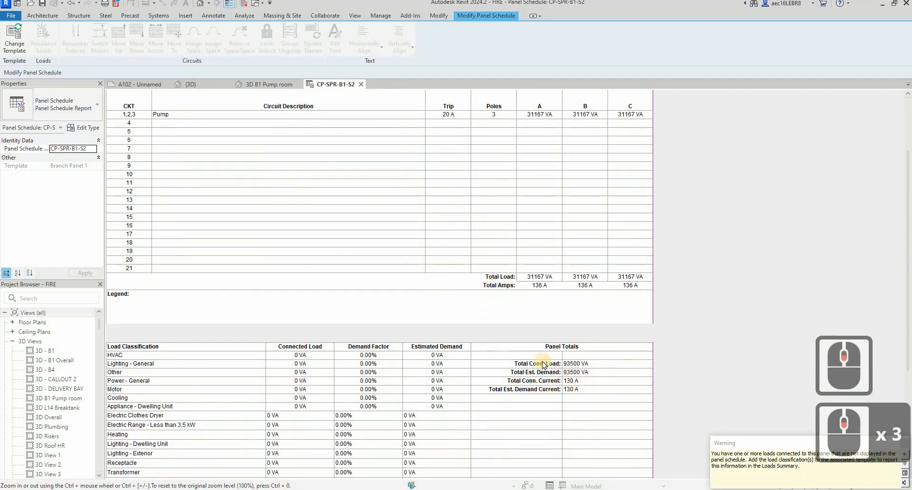
scroll(433, 365, down, 2)
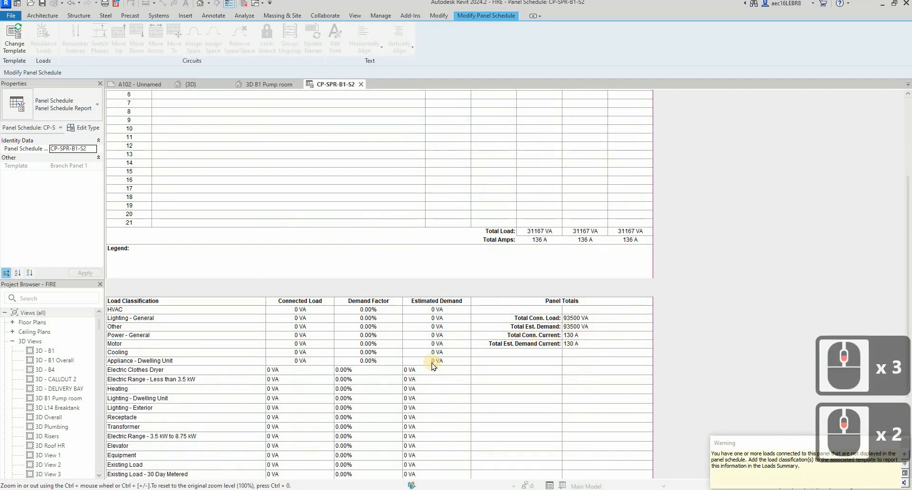
scroll(432, 365, down, 4)
scroll(433, 364, down, 3)
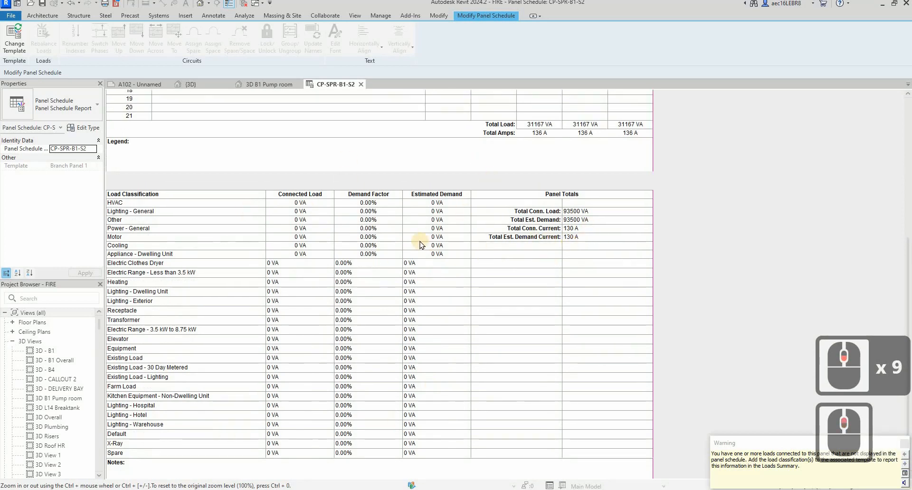
scroll(437, 246, up, 11)
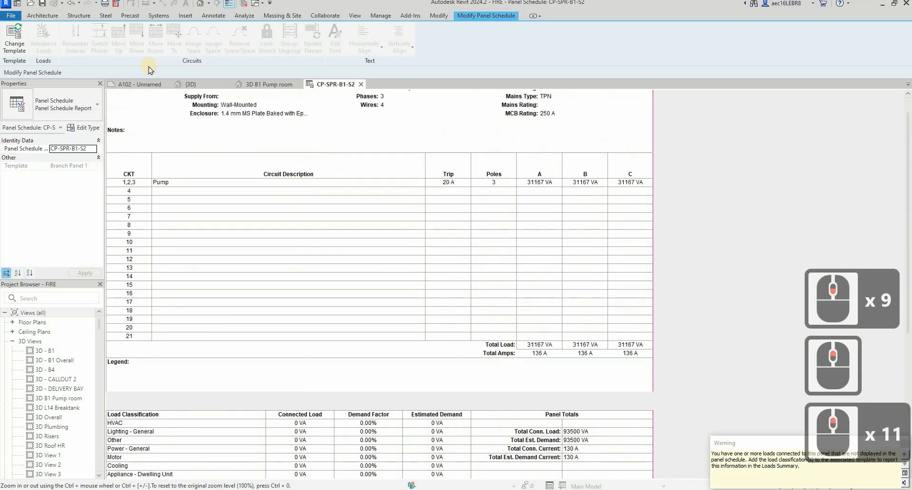
click(361, 85)
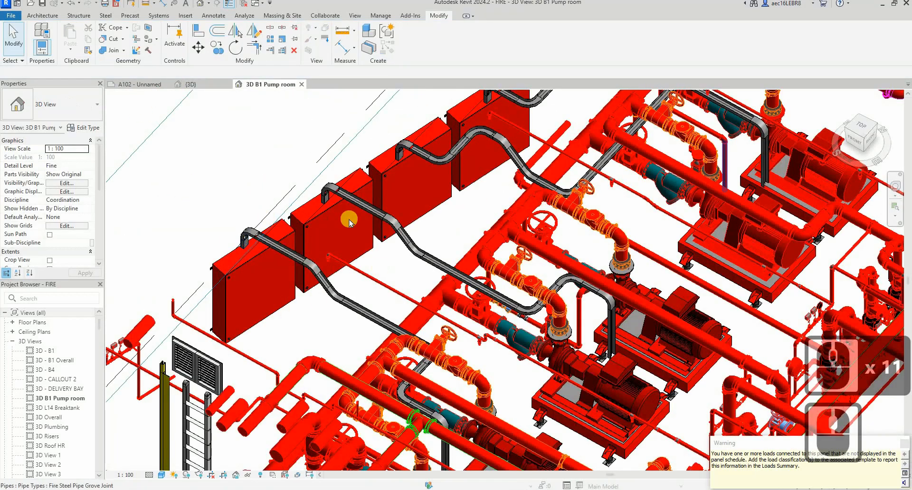
Inspect panel CP-SPR-B1-S2 and the end suction pump SRP-B1-S2-01 in the pump room by selecting each one
key(Escape)
key(Escape)
click(369, 256)
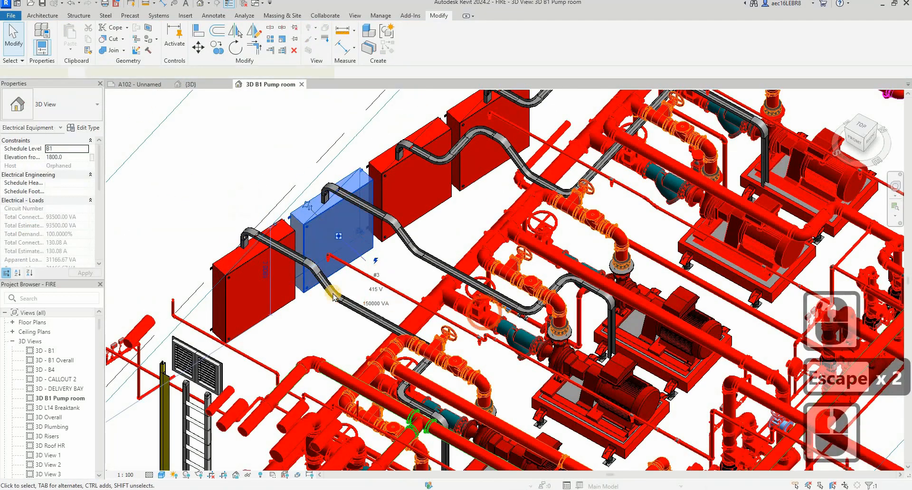
scroll(347, 302, down, 2)
shift+middle_drag(655, 398, 547, 349)
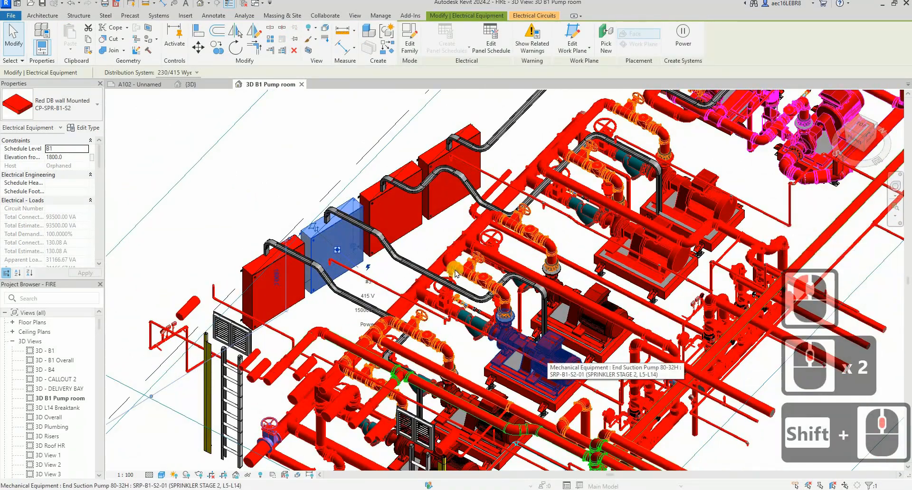
key(Escape)
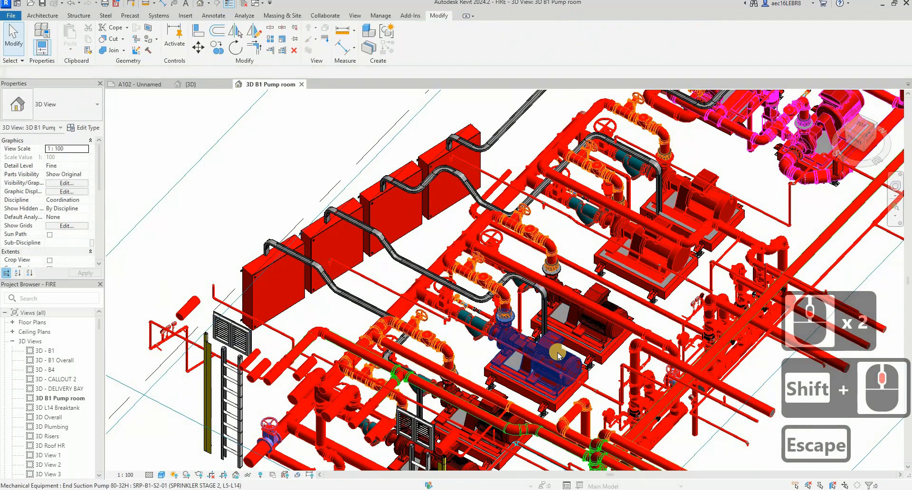
click(558, 356)
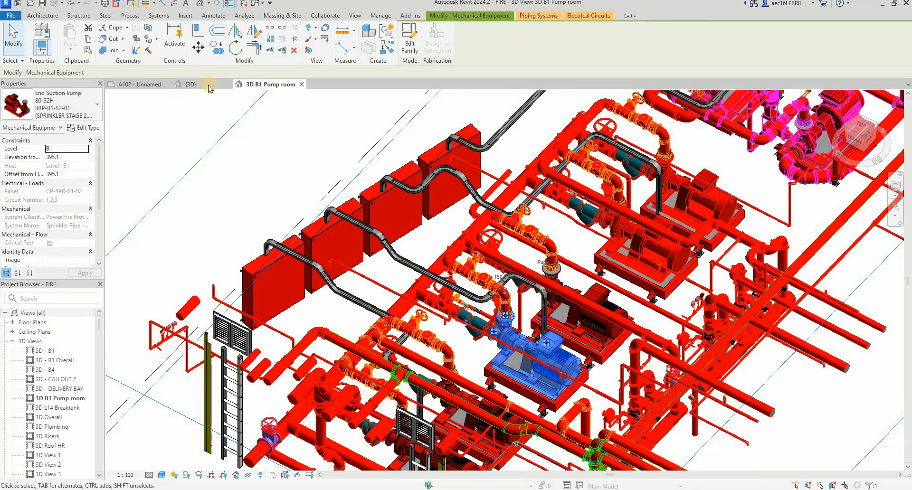
key(Escape)
Leave the pump room view and switch to the Project1 window with the Trial Pump model
click(190, 84)
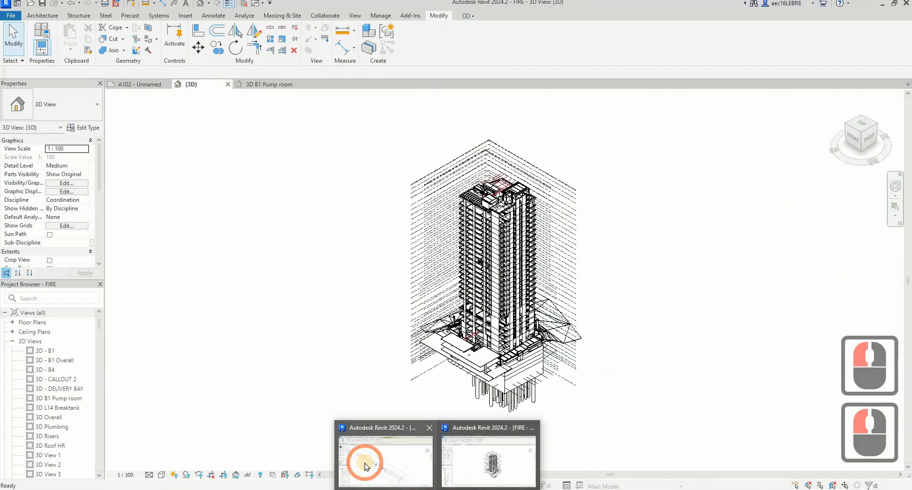
click(364, 463)
key(Escape)
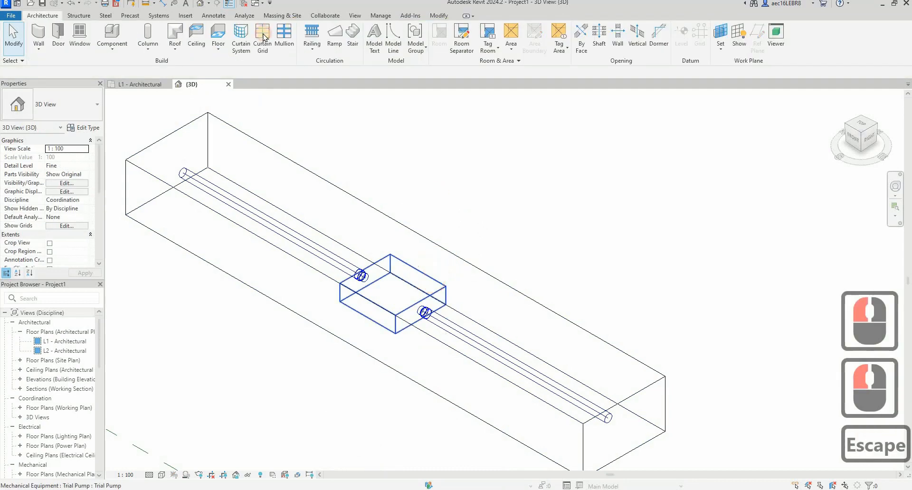
Open the Trial Pump family for editing and place an Exhaust Air duct connector on the free long side face
click(431, 276)
click(404, 51)
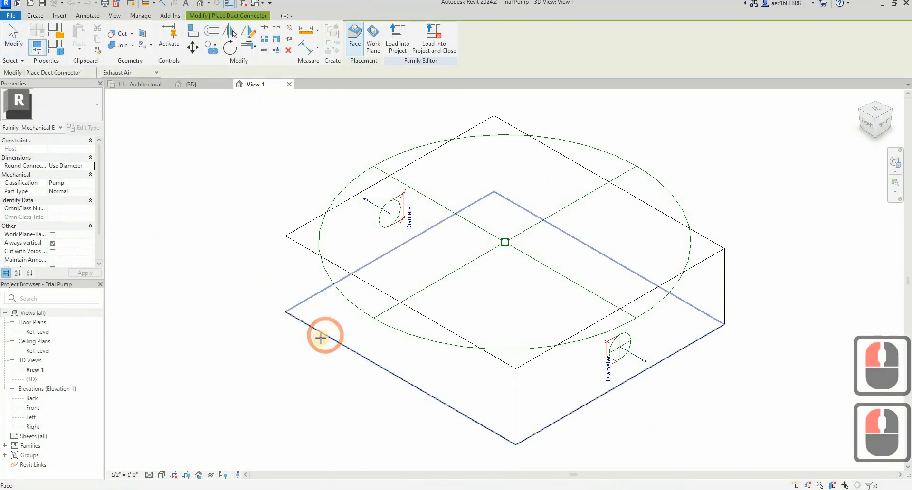
key(Escape)
key(Escape)
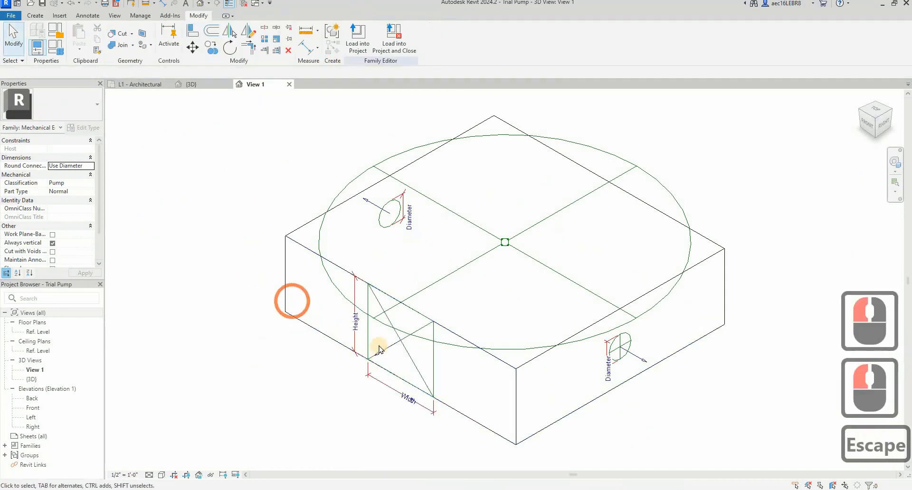
Try the Round shape on the new duct connector and return it to Rectangular
click(383, 351)
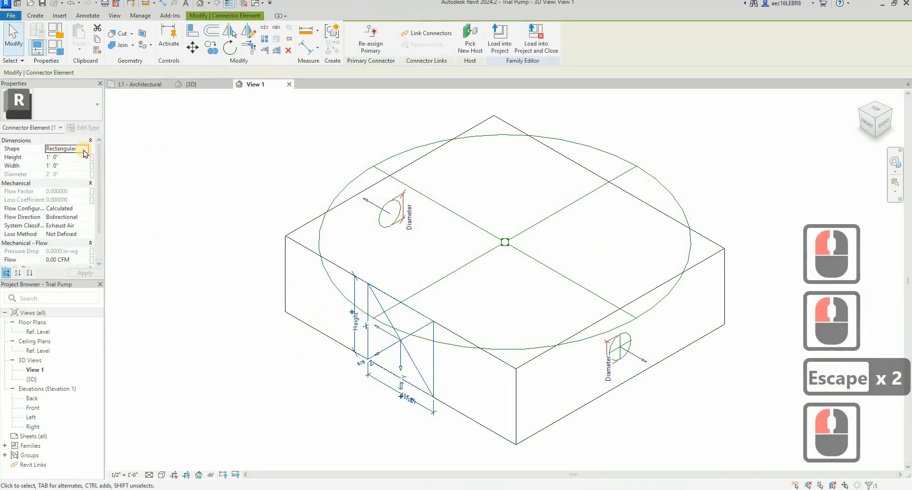
click(85, 150)
click(74, 157)
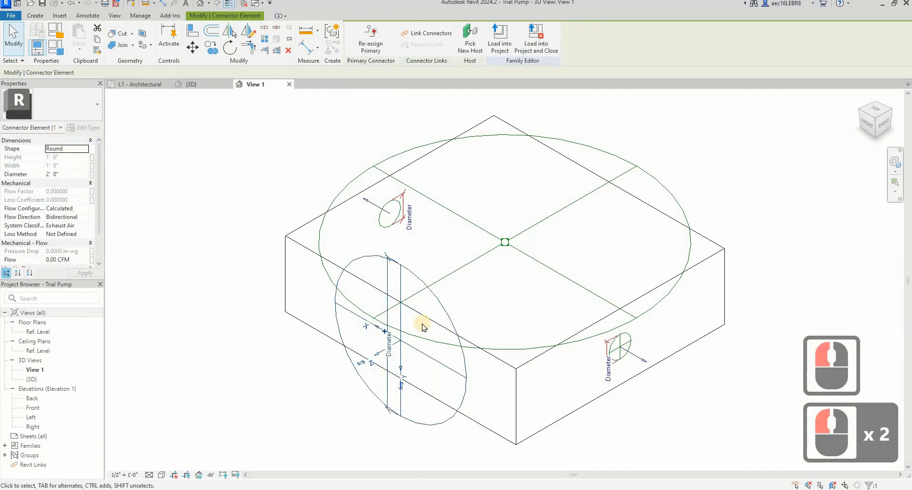
scroll(76, 228, down, 1)
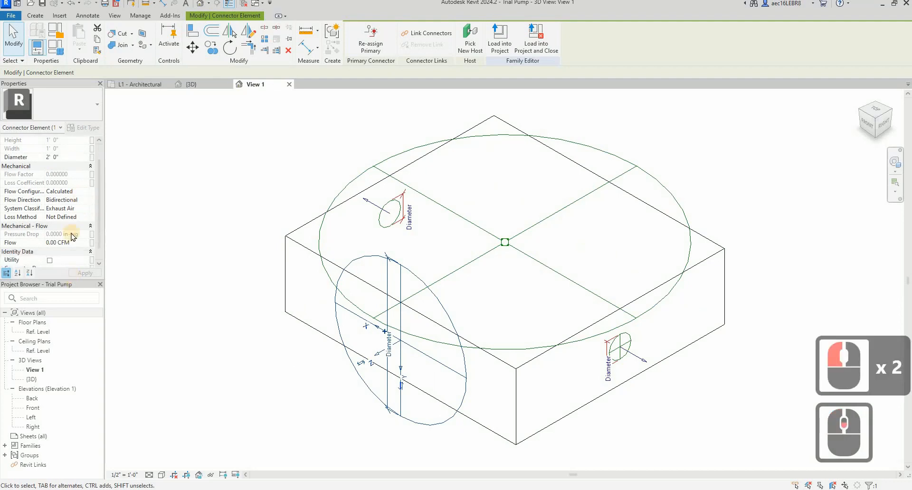
scroll(81, 142, up, 1)
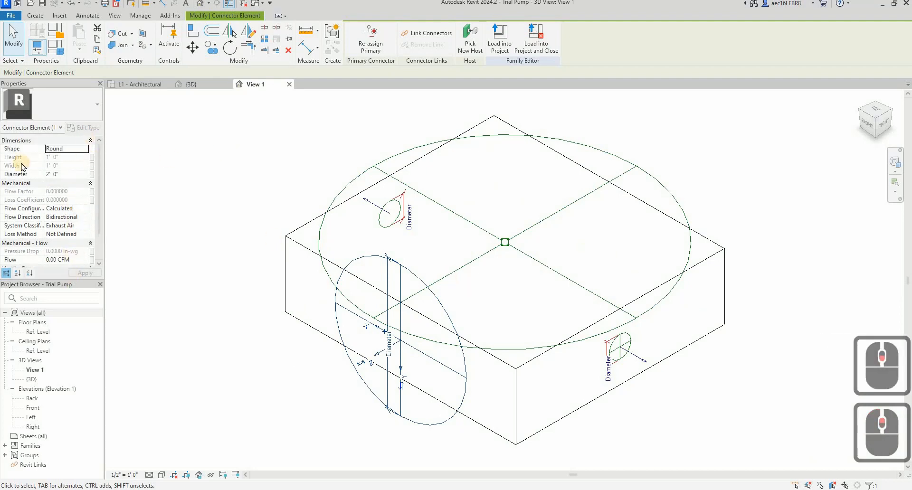
click(81, 150)
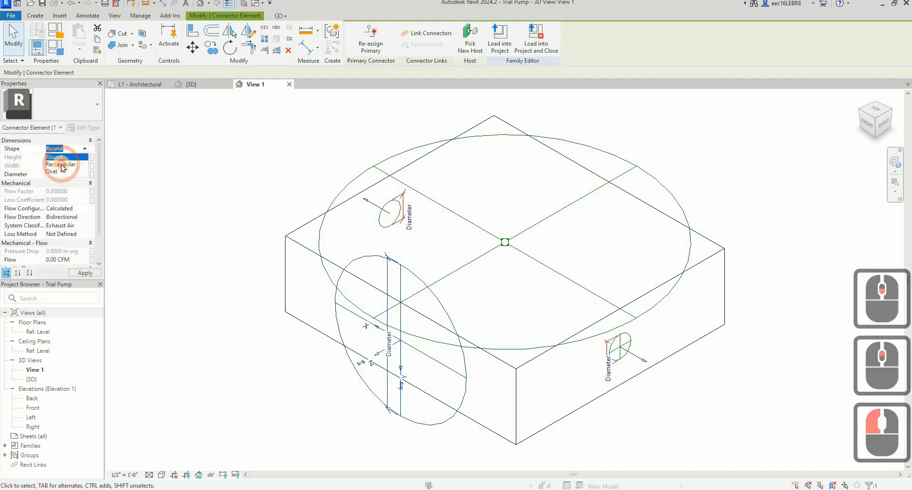
click(63, 165)
click(462, 299)
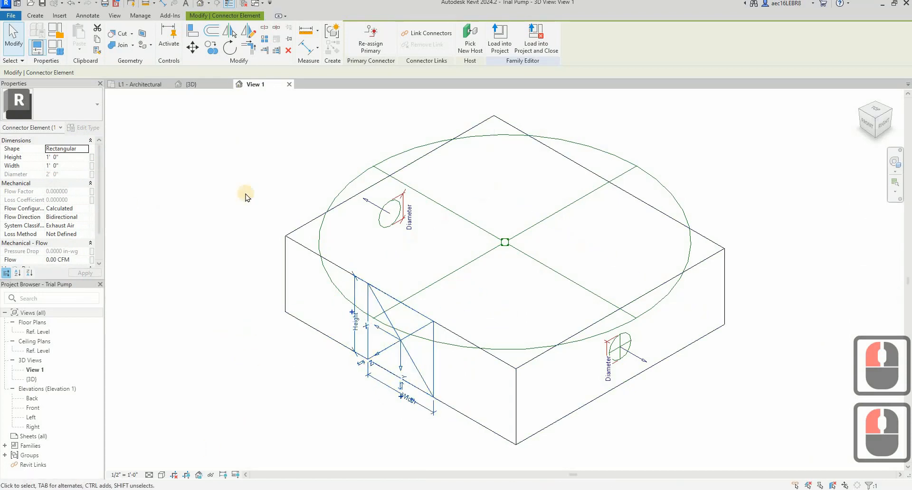
click(759, 299)
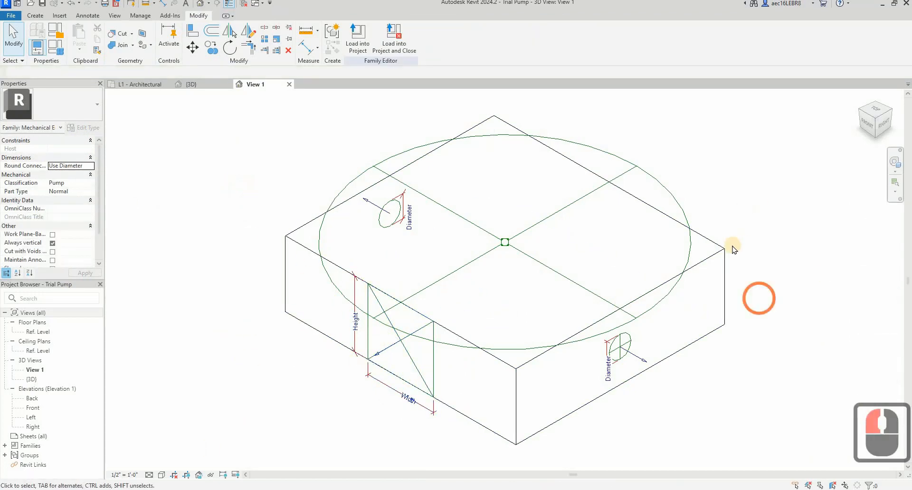
Place an individual conduit connector on the pump body's side face opposite the duct connector
click(190, 27)
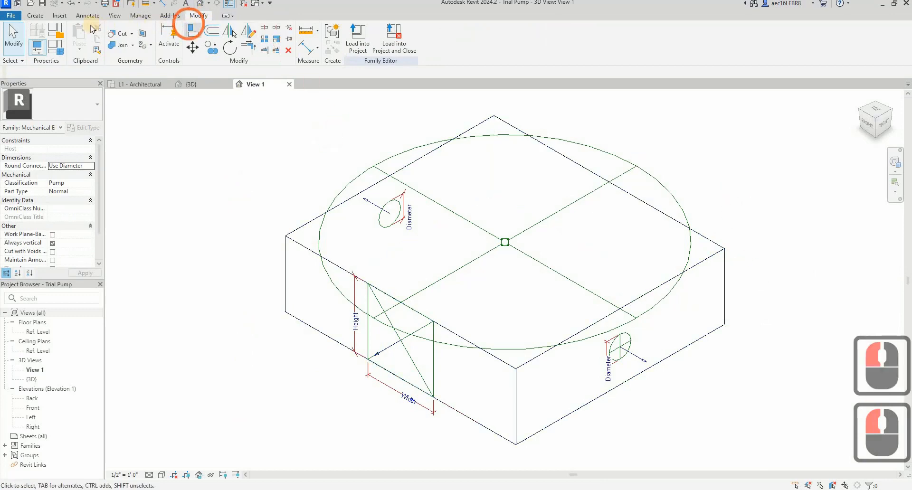
click(485, 31)
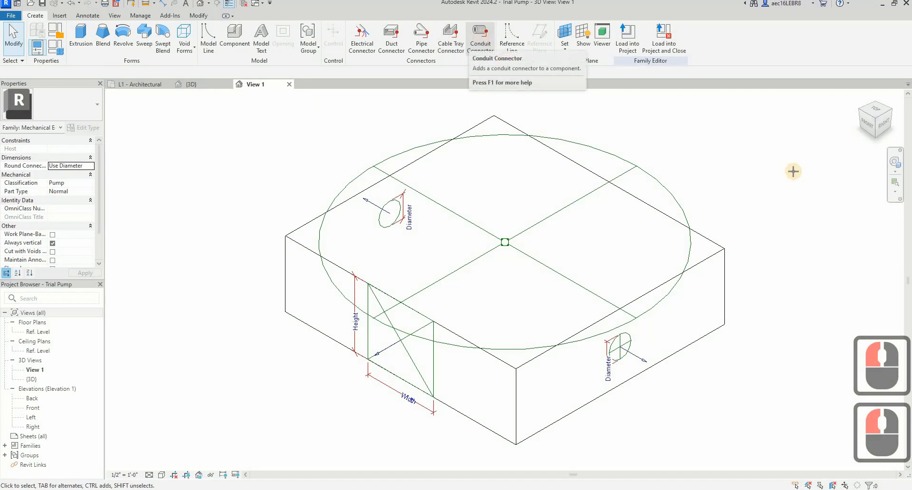
shift+middle_drag(793, 171, 725, 326)
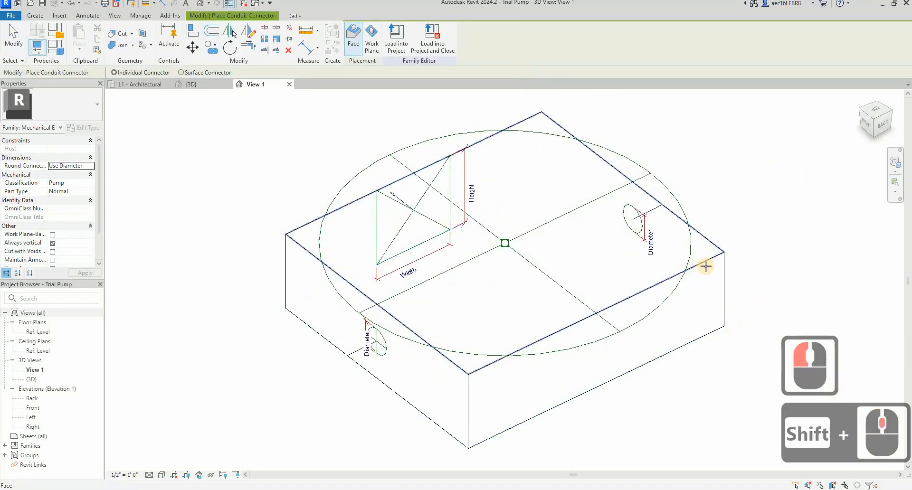
key(Tab)
click(485, 304)
key(Escape)
middle_click(565, 385)
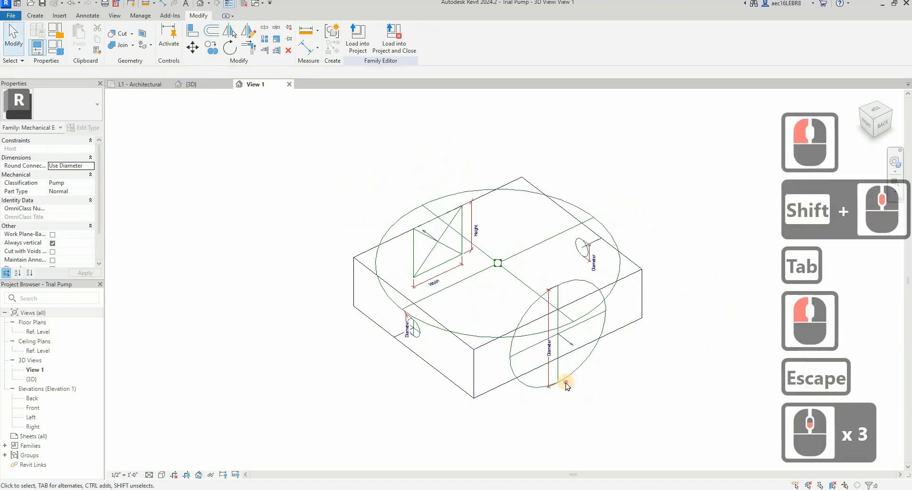
Set the diameter of the conduit connector on the pump body's side face to 1"
click(43, 202)
click(94, 148)
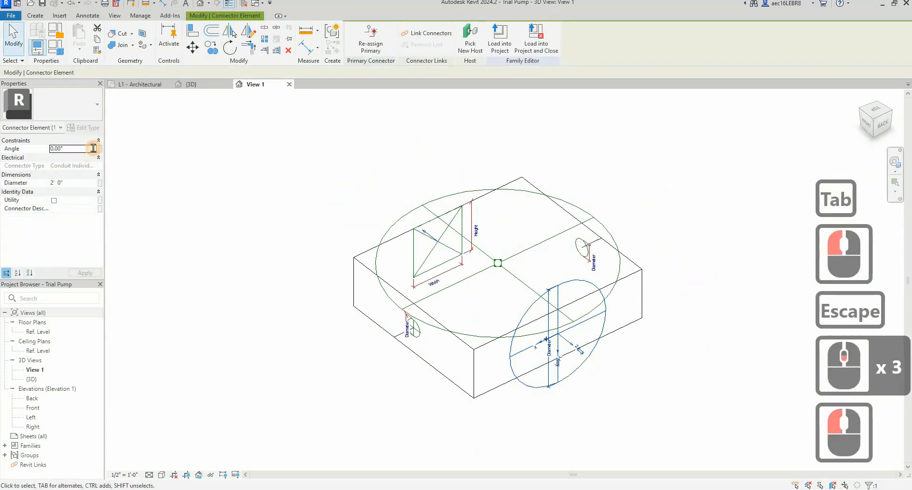
click(84, 187)
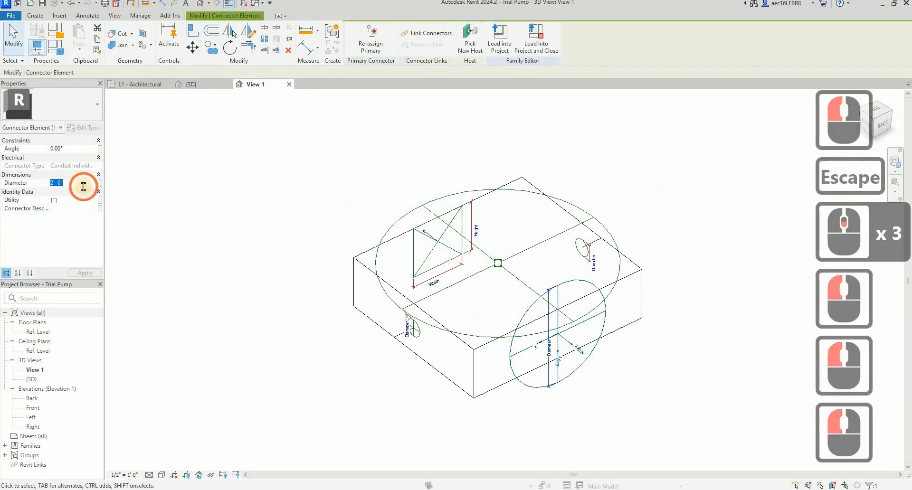
text(1)
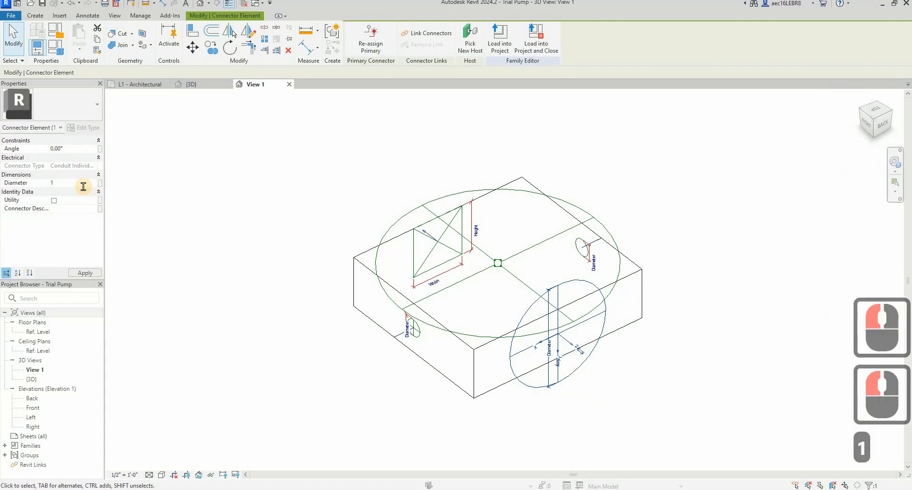
text(' 1")
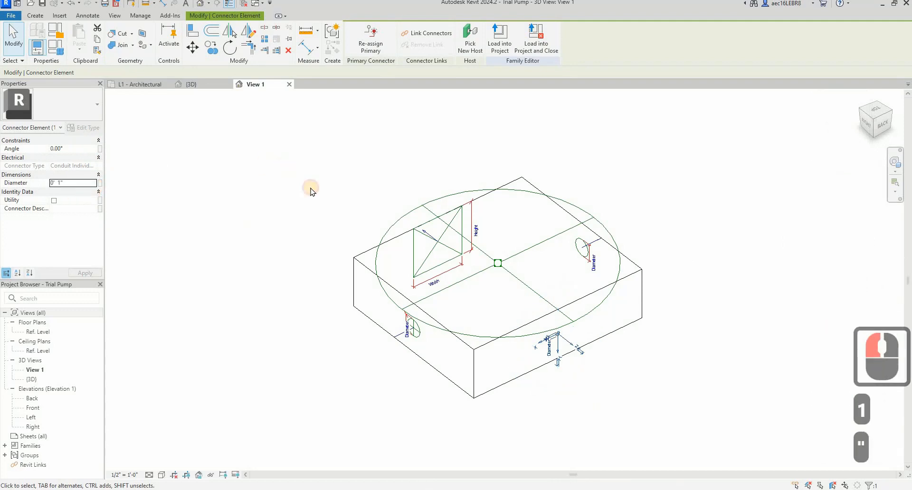
click(294, 175)
Save the Trial Pump family, load it into the project and close it, overwriting the existing version and its parameter values
shift+middle_drag(682, 270, 544, 266)
click(394, 38)
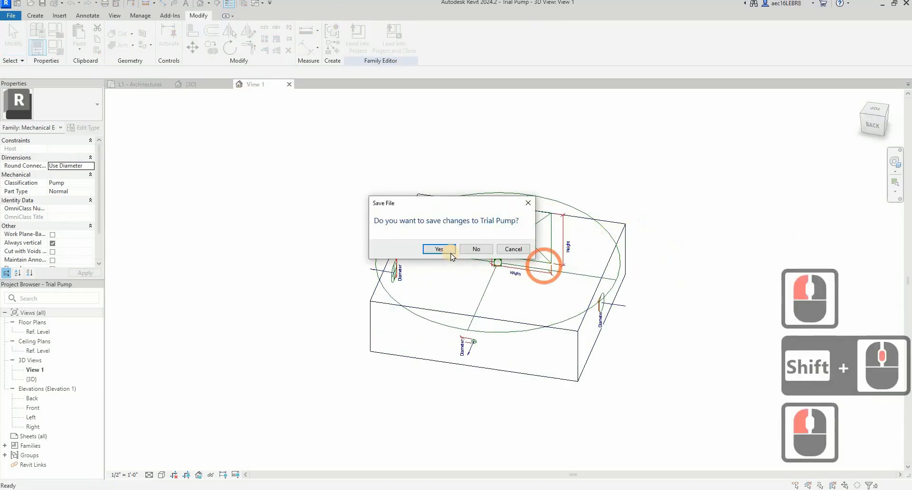
click(439, 249)
click(453, 255)
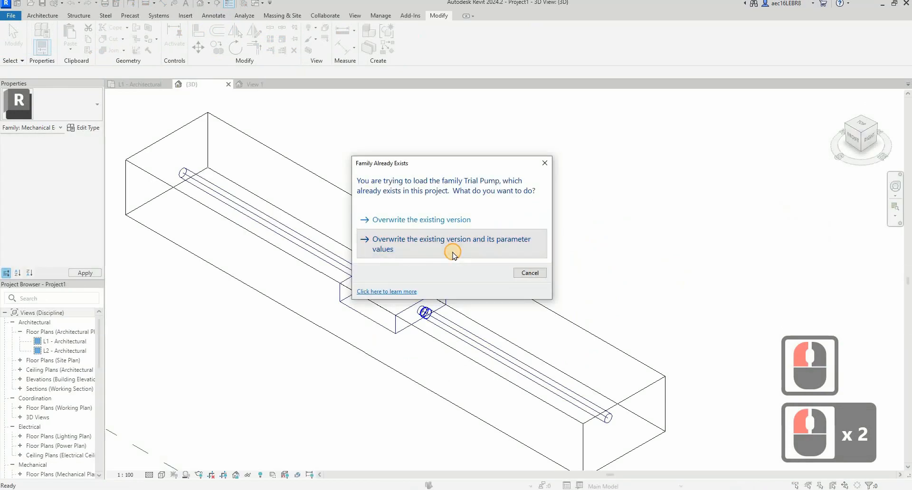
click(452, 254)
click(386, 332)
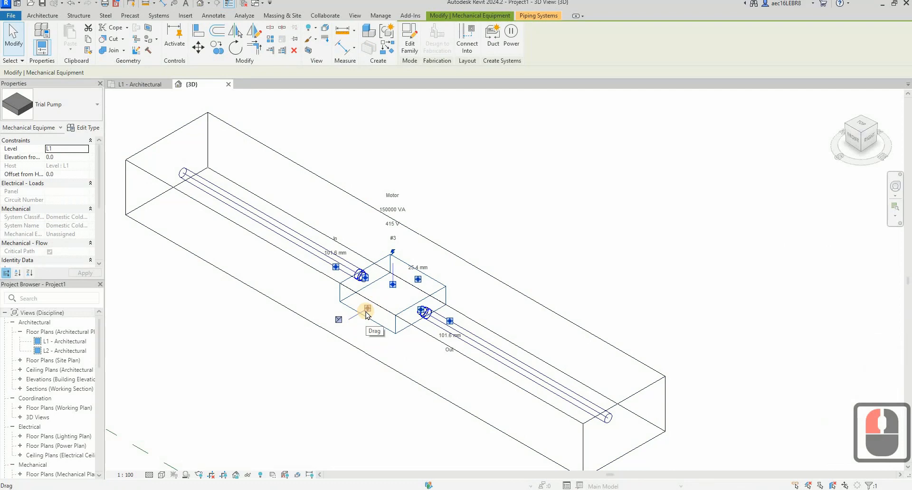
right_click(367, 315)
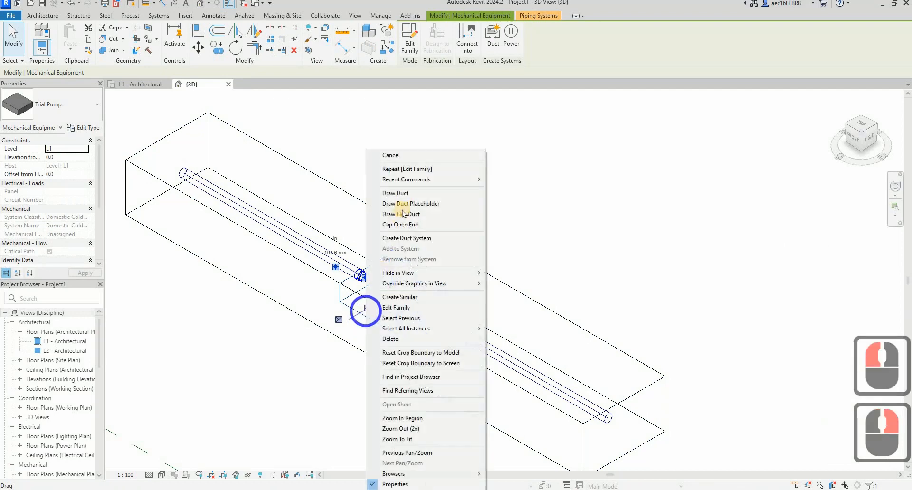
click(307, 372)
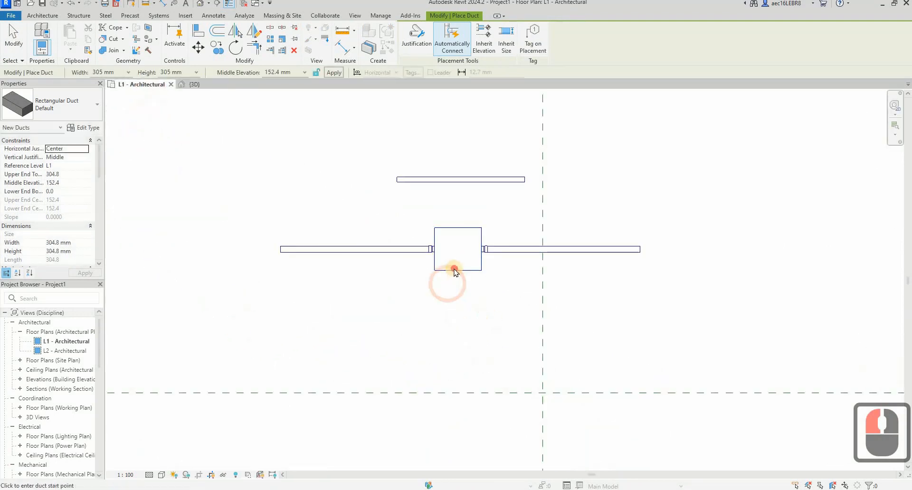
key(Escape)
Draw a rectangular duct about 2000 mm long straight out from the Trial Pump's duct connector in the L1 - Architectural plan
click(457, 266)
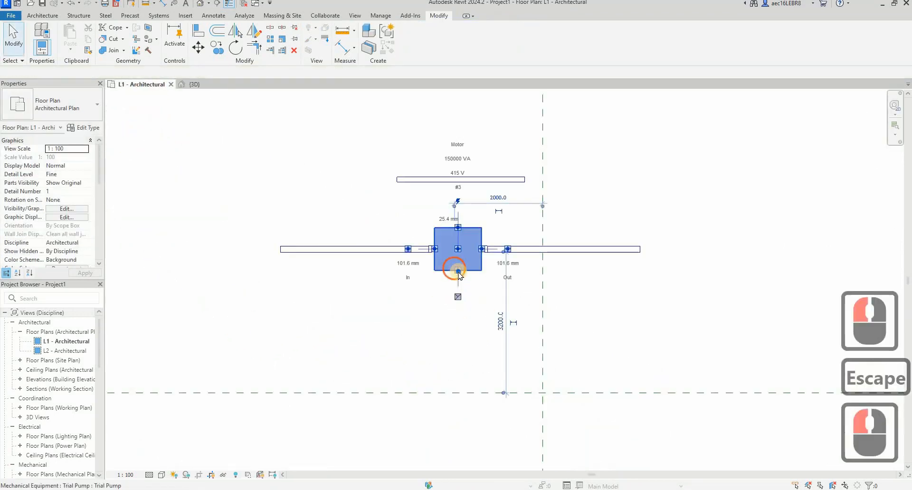
right_click(457, 270)
click(496, 212)
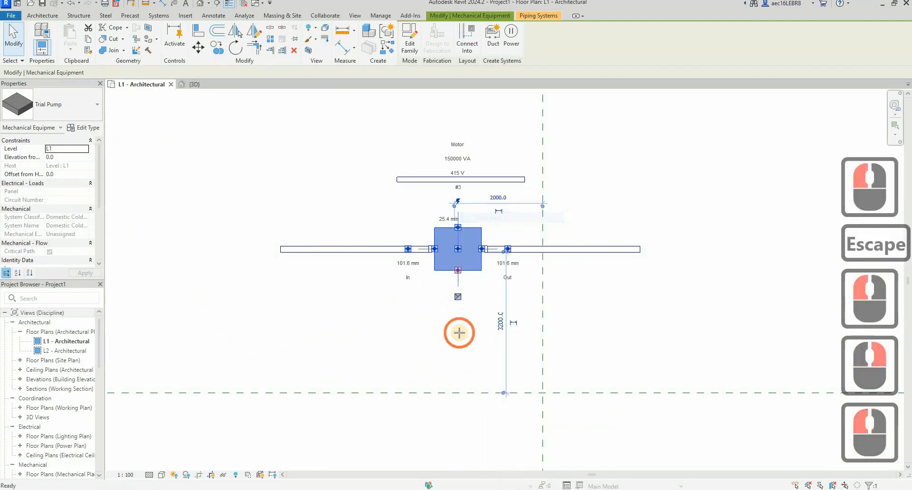
click(525, 360)
click(523, 358)
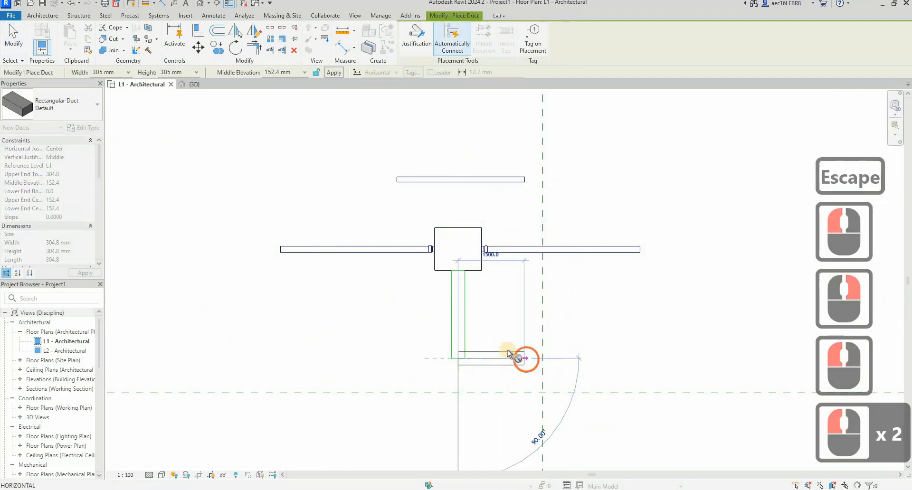
key(Escape)
key(Escape)
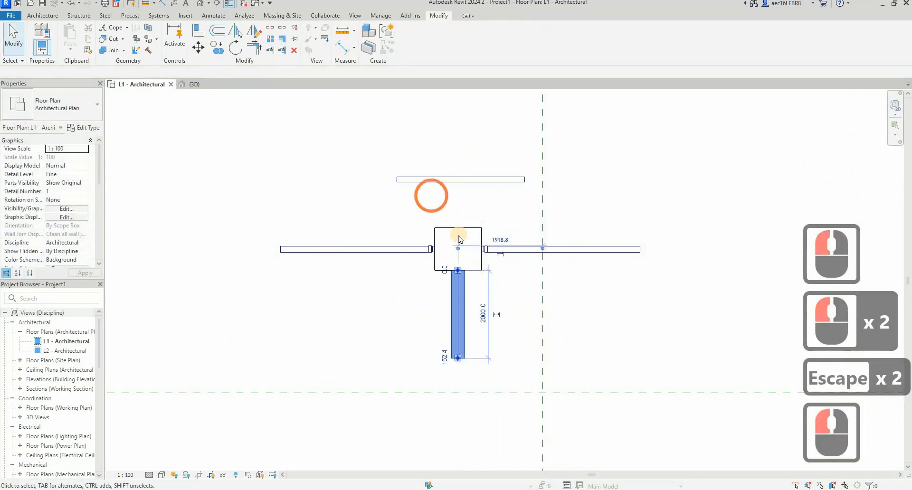
Draw a conduit from the pump's 25.4 mm conduit connector, away from the duct, with a 90° turn into a leg about 1000 mm long
click(459, 231)
key(Escape)
click(458, 231)
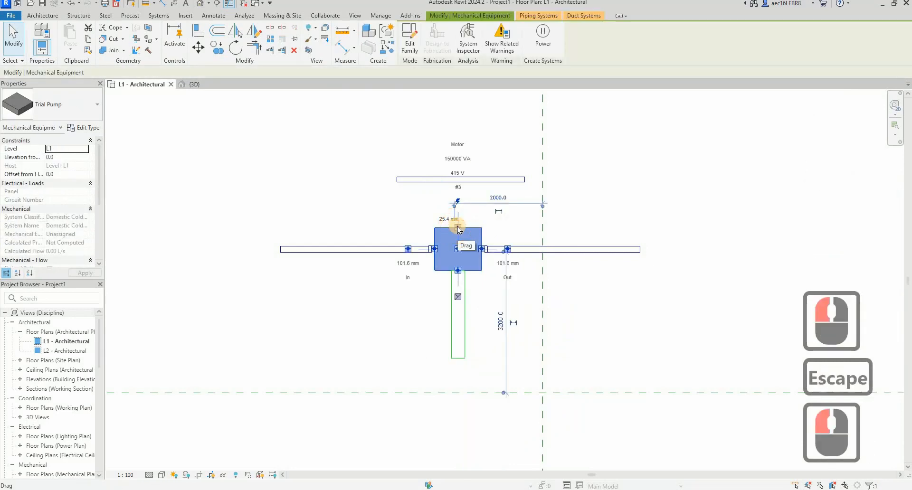
right_click(459, 230)
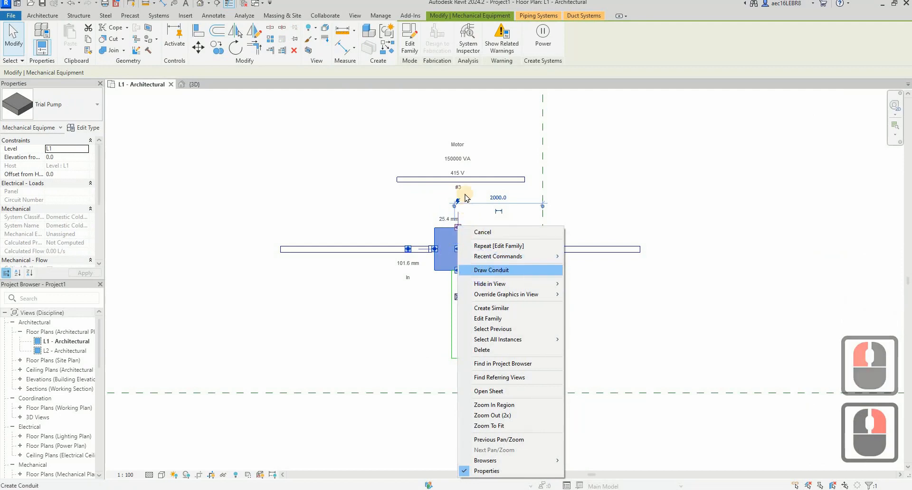
click(494, 270)
click(459, 192)
click(503, 196)
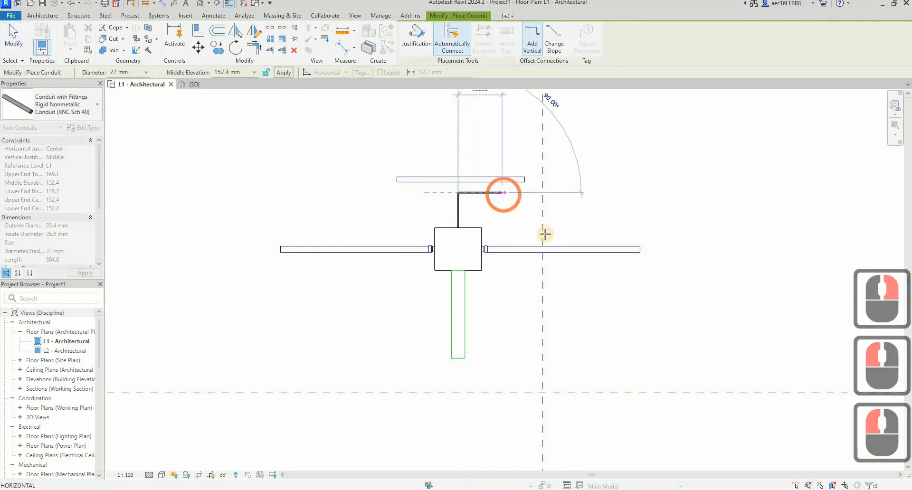
click(544, 234)
key(Escape)
key(Escape)
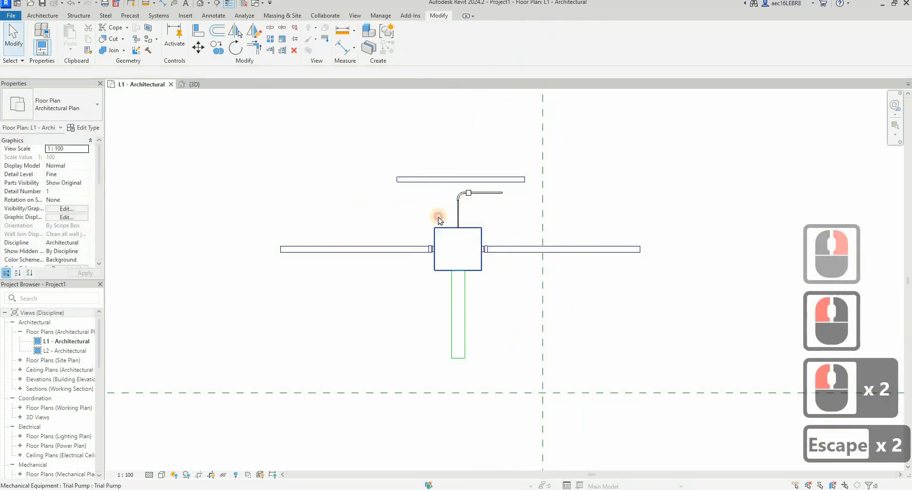
click(438, 219)
key(Escape)
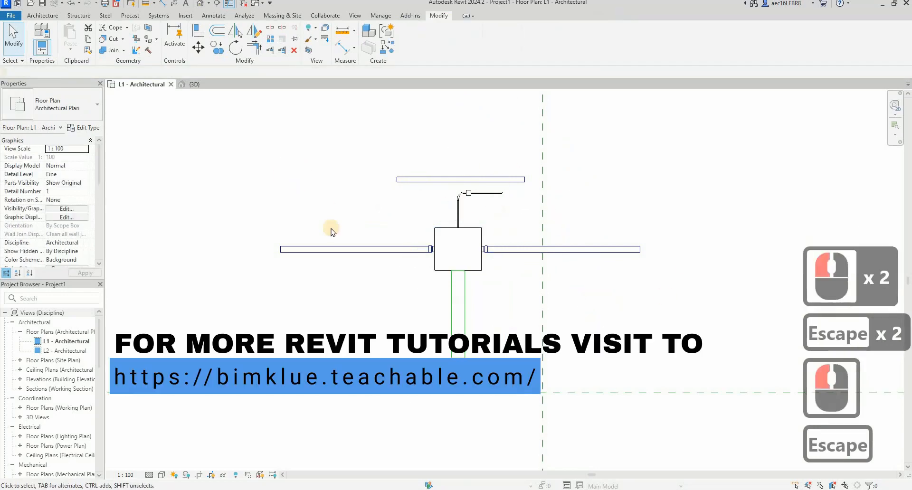
key(Escape)
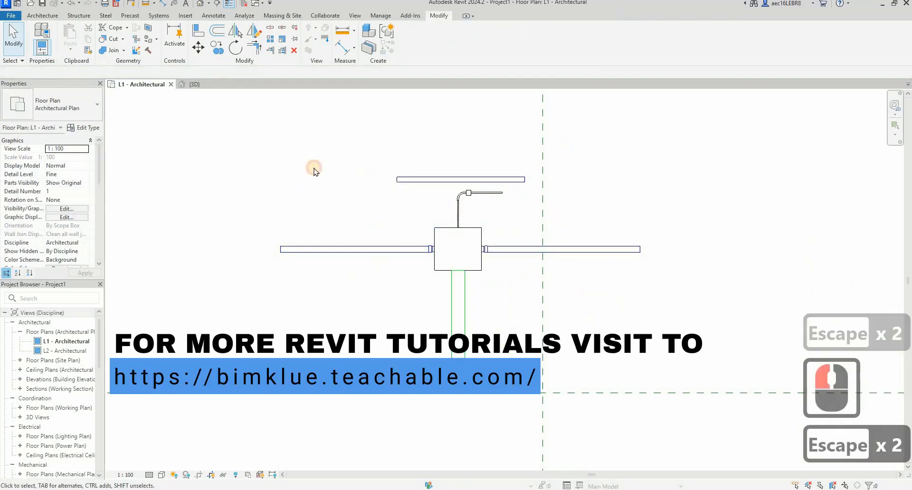
click(340, 180)
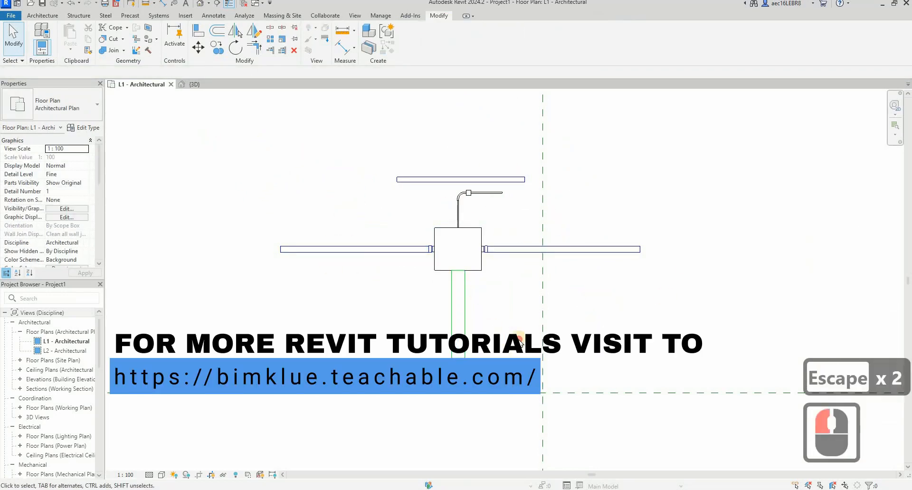
drag(212, 139, 686, 382)
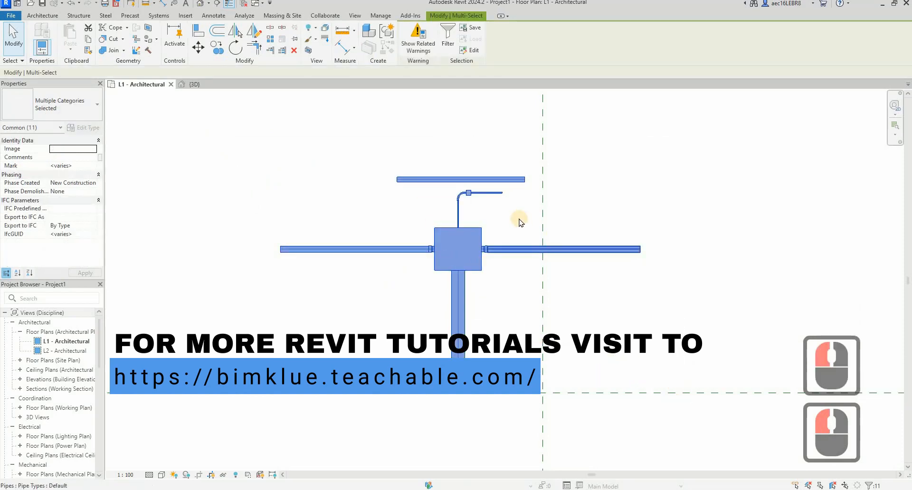
drag(593, 385, 557, 373)
click(694, 328)
key(Escape)
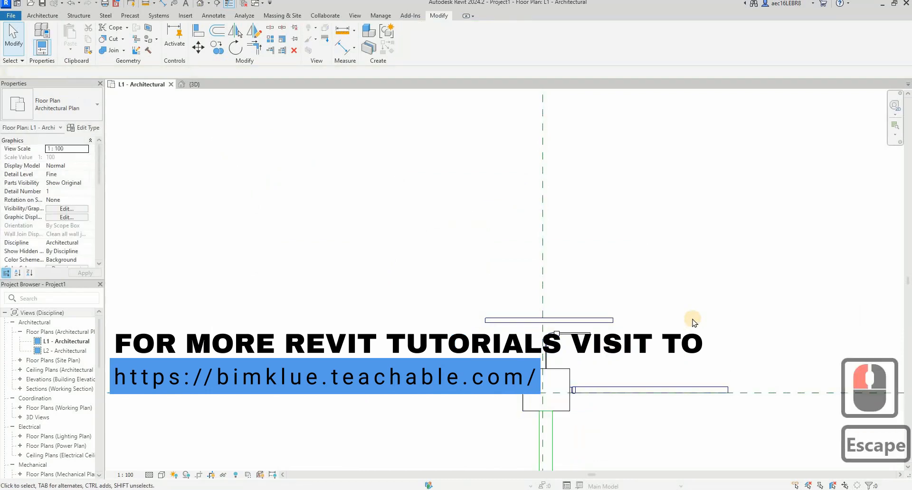
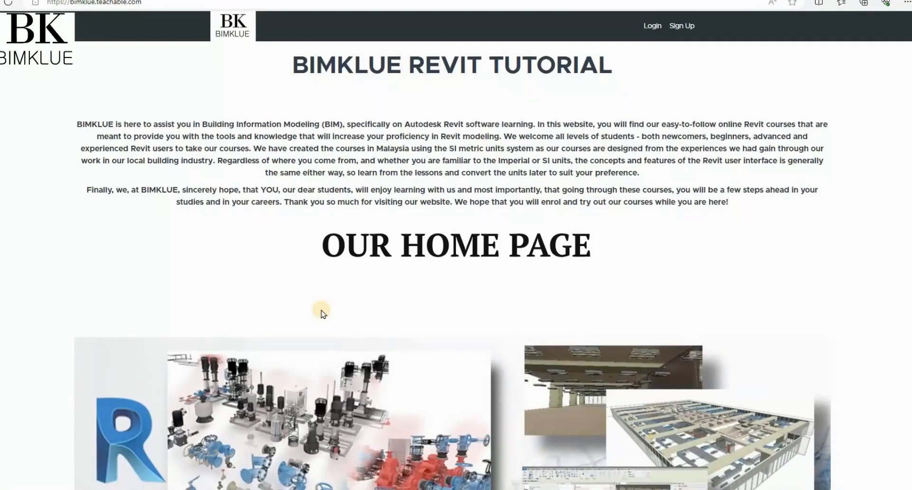
Switch to the BIMKLUE website in the browser and look through its home page, from the introduction and courses to the mailing-list form
scroll(322, 312, down, 2)
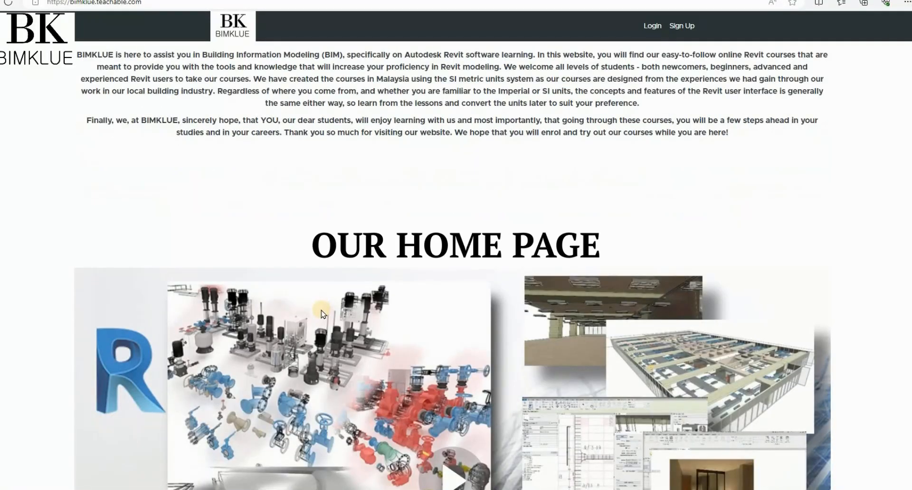
scroll(322, 313, up, 2)
scroll(322, 312, down, 3)
scroll(321, 312, down, 8)
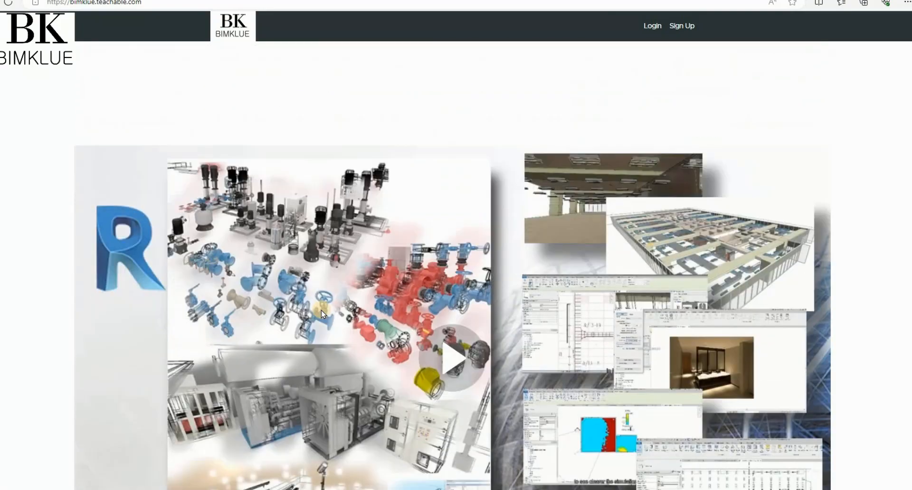
scroll(321, 313, down, 8)
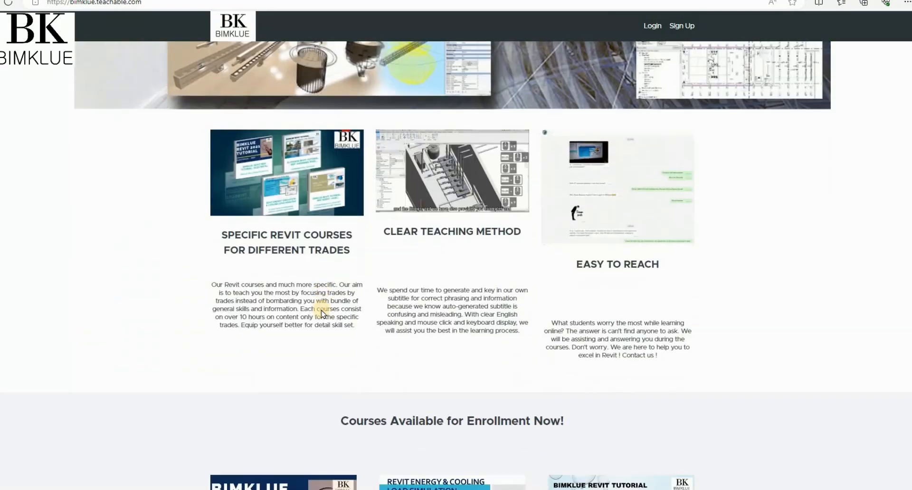
scroll(321, 313, down, 5)
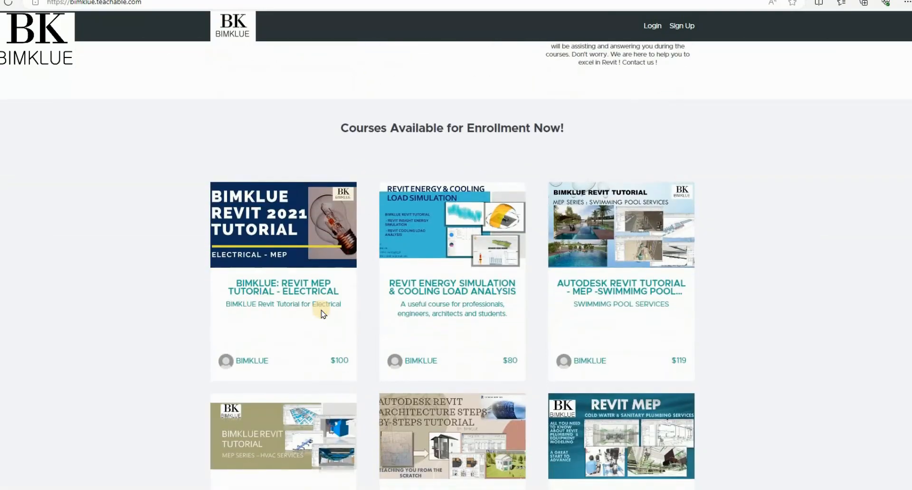
scroll(322, 312, down, 2)
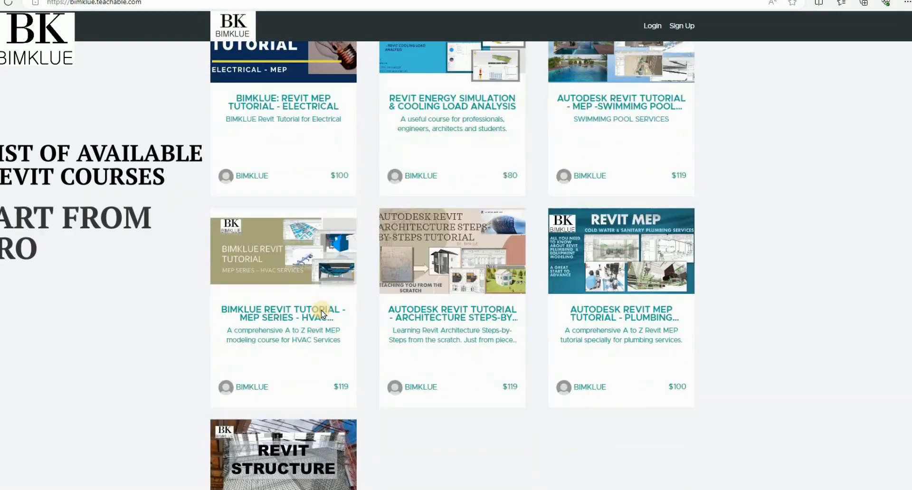
scroll(322, 313, down, 5)
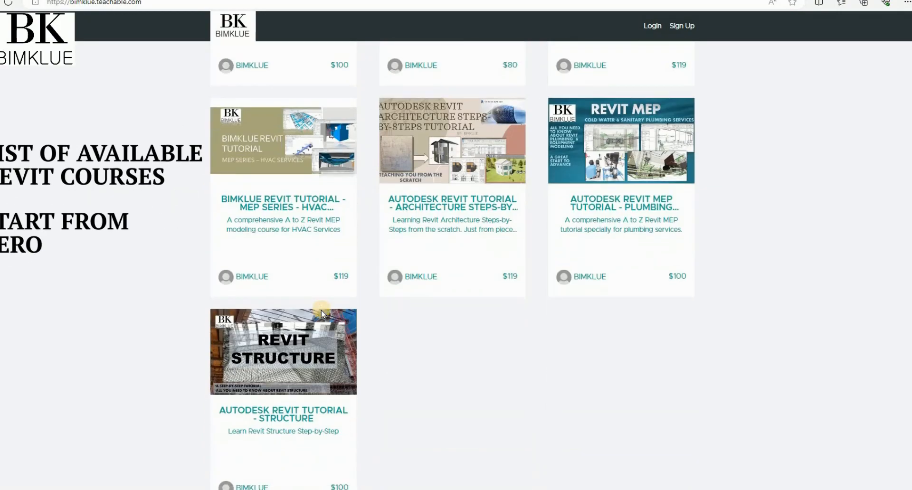
scroll(322, 312, down, 6)
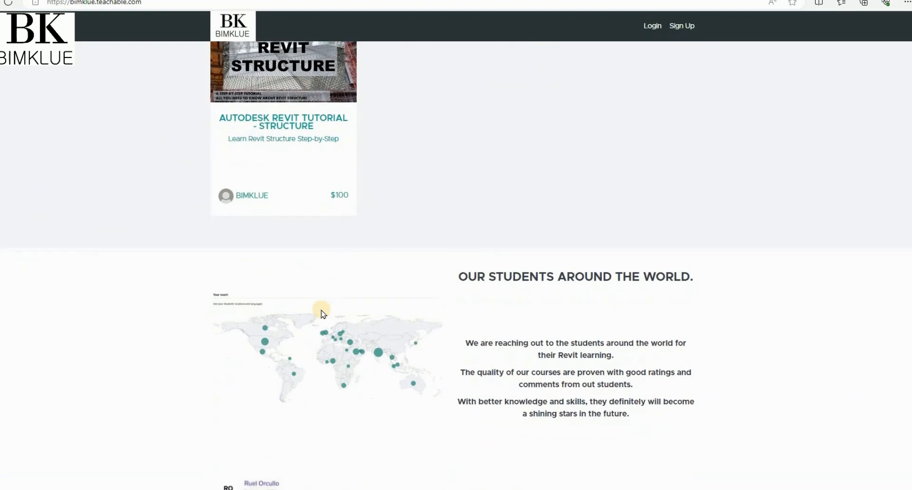
scroll(321, 312, down, 3)
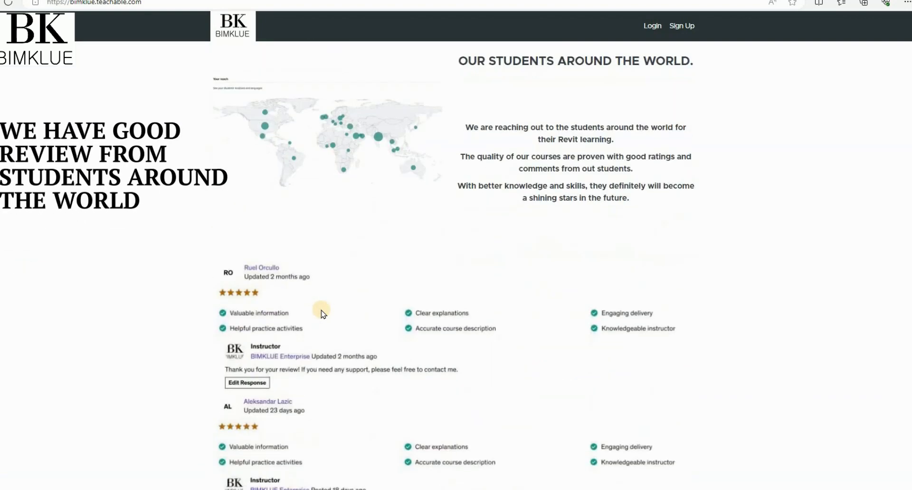
scroll(321, 312, down, 10)
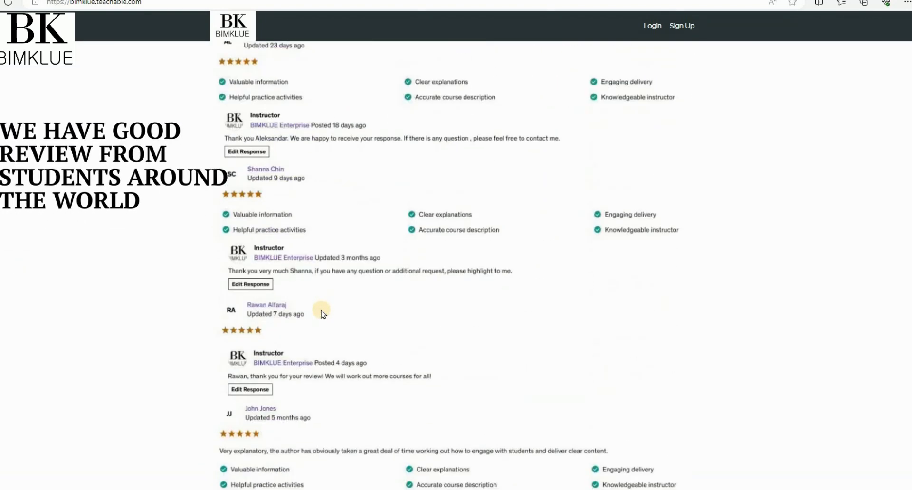
scroll(321, 312, down, 6)
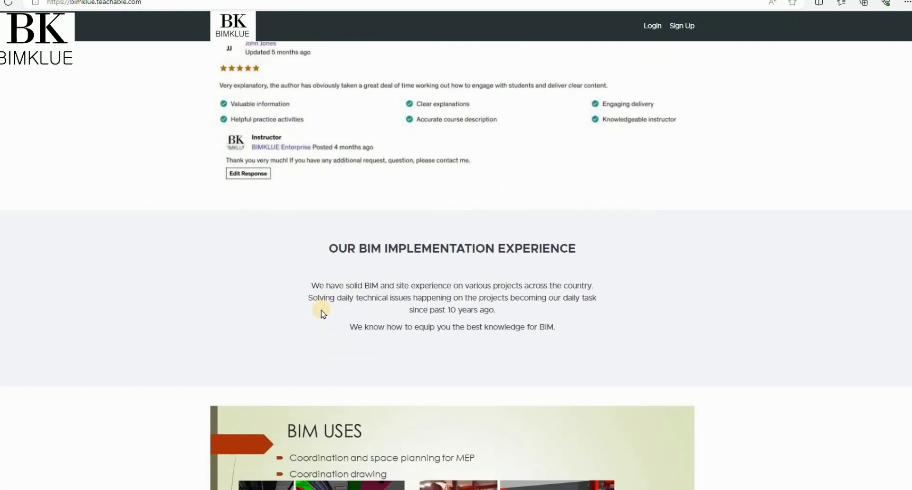
scroll(321, 313, down, 6)
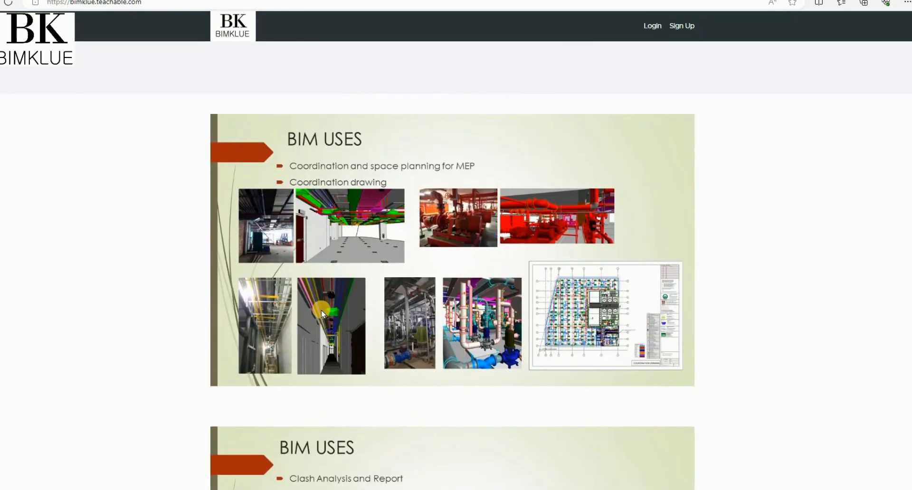
scroll(322, 313, down, 9)
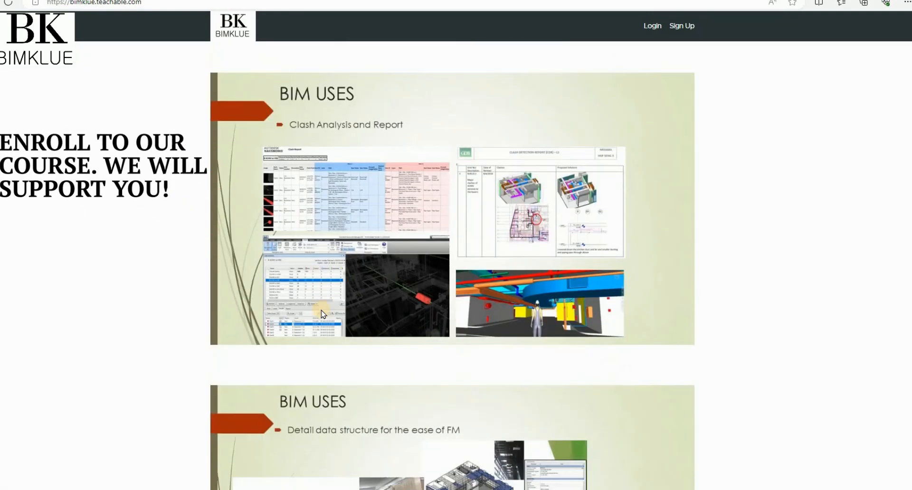
scroll(322, 313, down, 5)
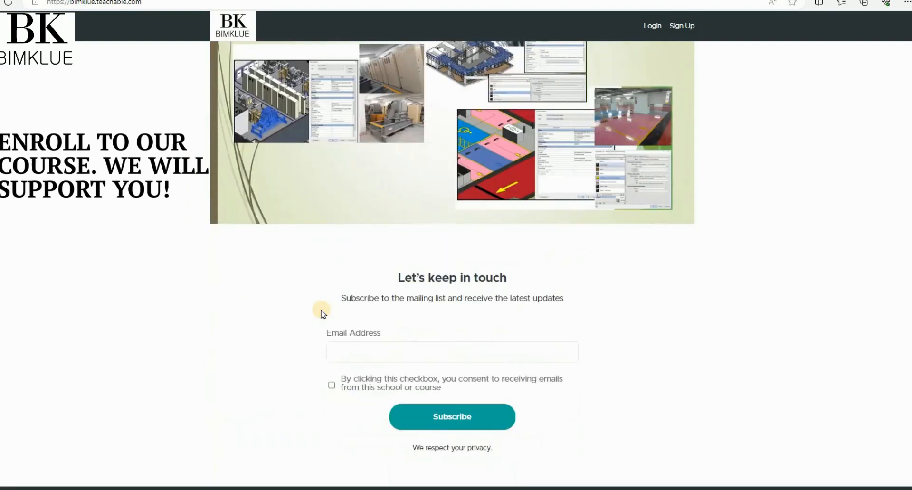